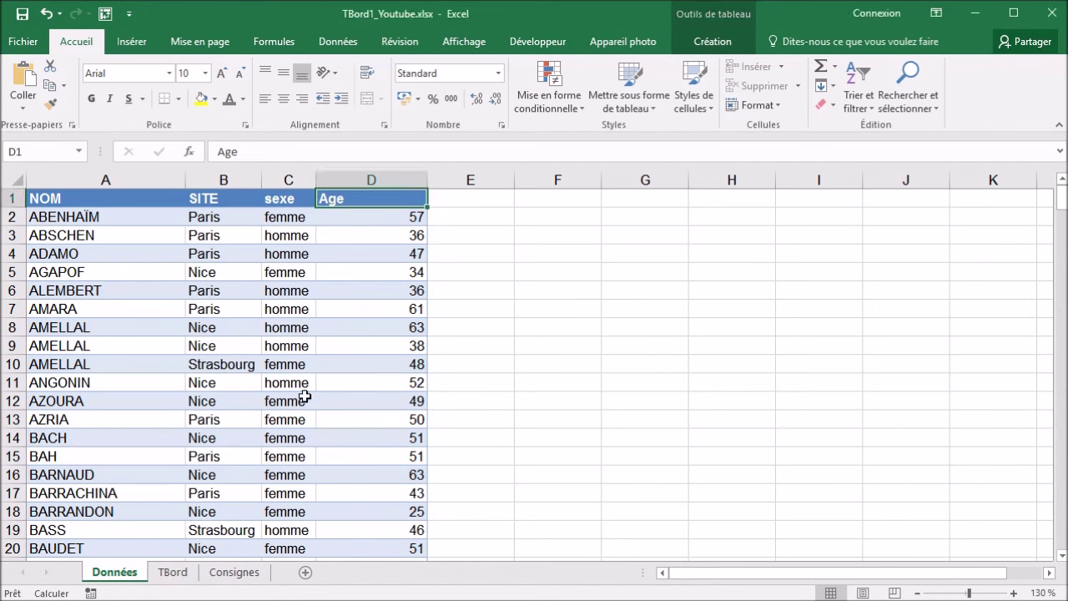
Review the NOM, SITE, sexe and Age column headings on Données, then switch to TBord.
{"action": "left_click", "coordinate": [106, 196]}
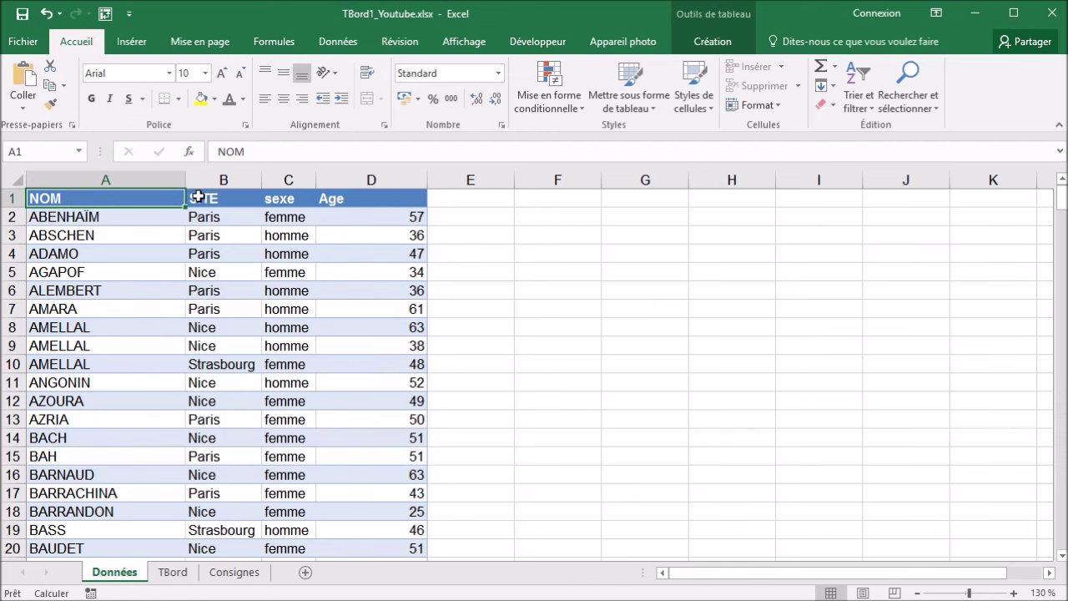
{"action": "left_click", "coordinate": [233, 198]}
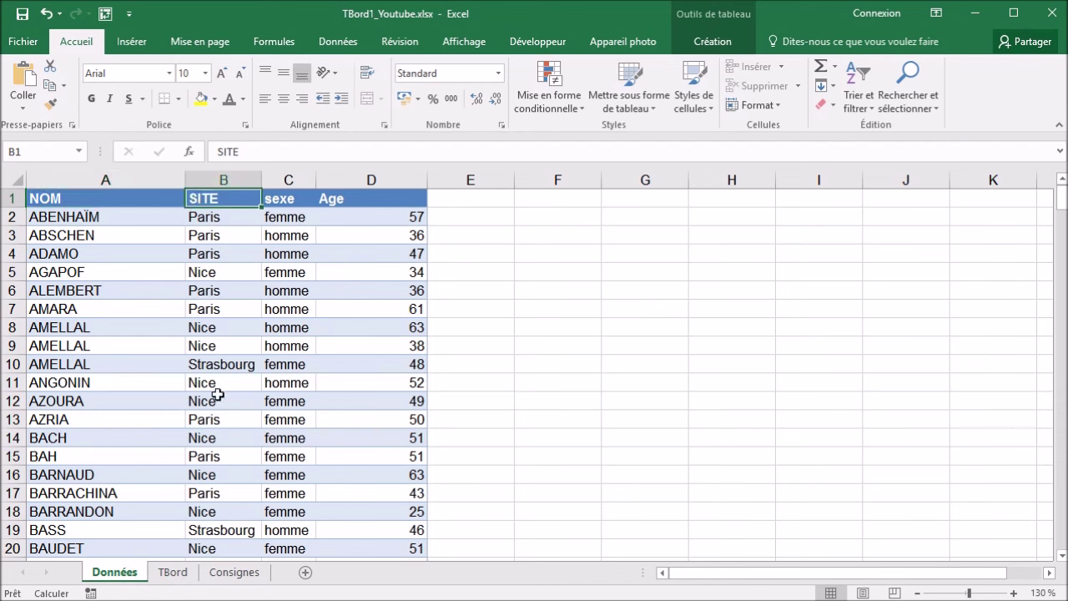
{"action": "left_click", "coordinate": [303, 199]}
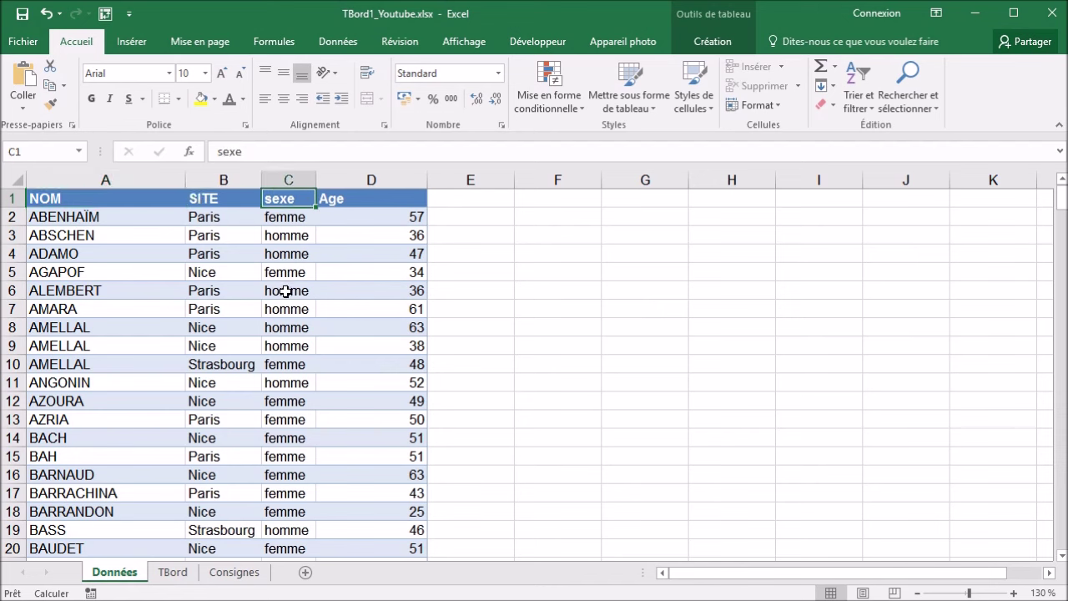
{"action": "left_click", "coordinate": [365, 199]}
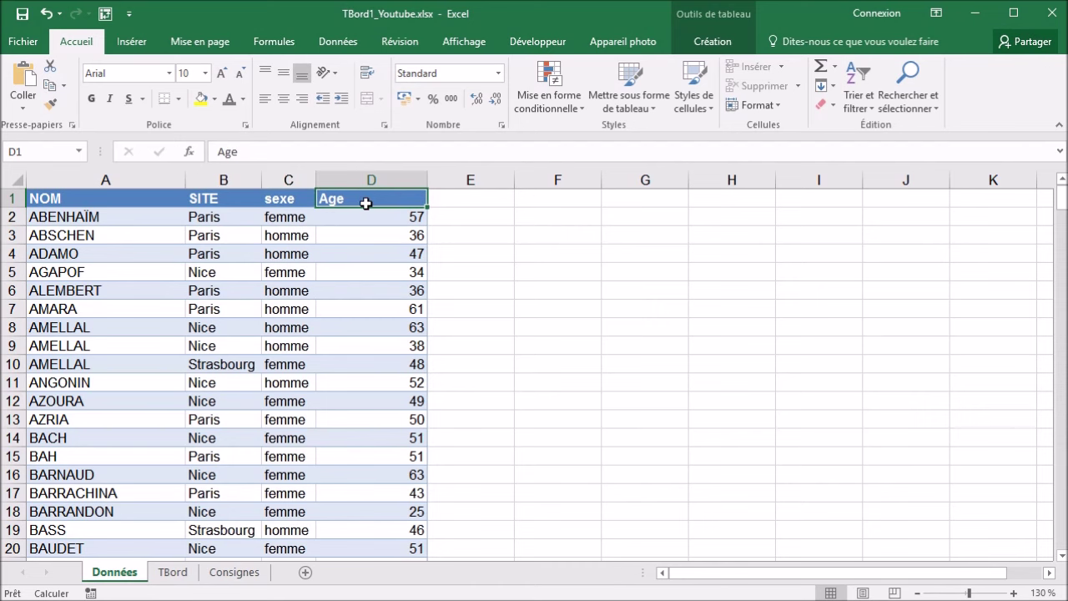
{"action": "left_click", "coordinate": [172, 573]}
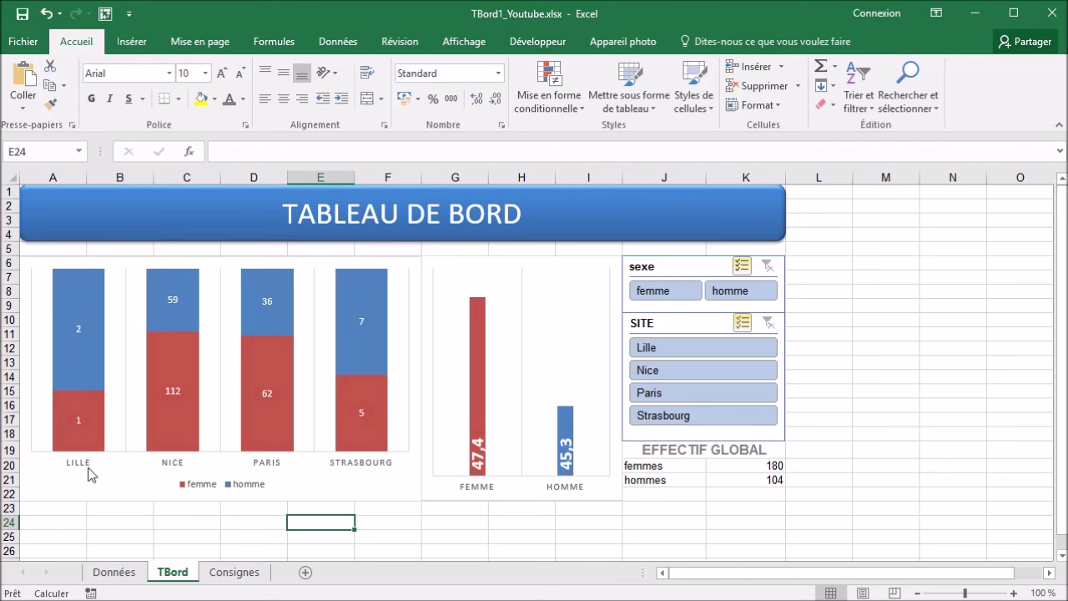
Filter the slicers to show only Nice and only men by removing Lille, Paris, Strasbourg and femme.
{"action": "mouse_move", "coordinate": [95, 410]}
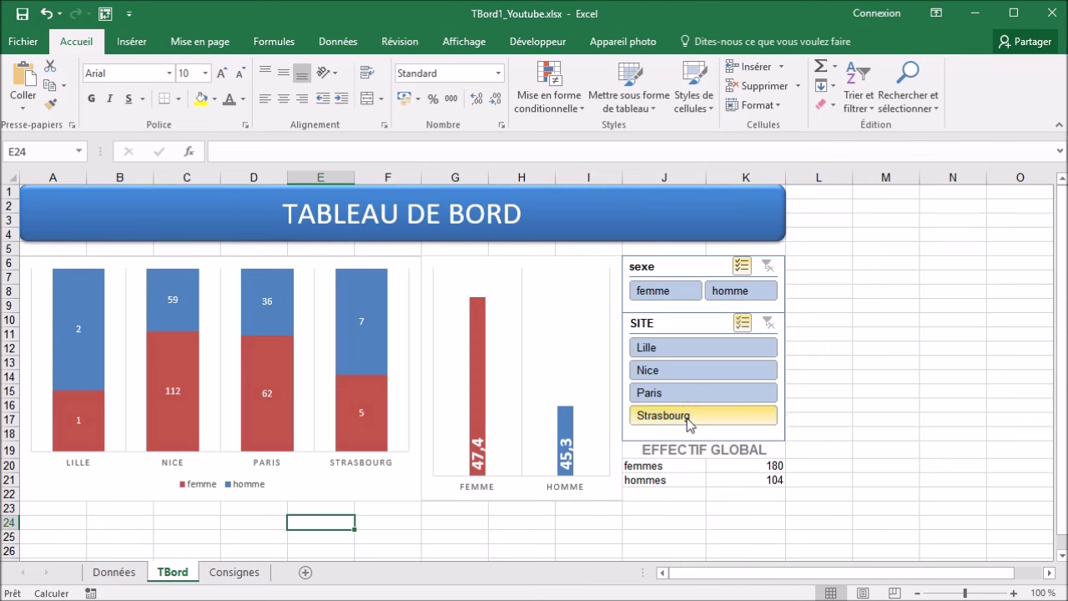
{"action": "left_click", "coordinate": [669, 351], "text": "ctrl"}
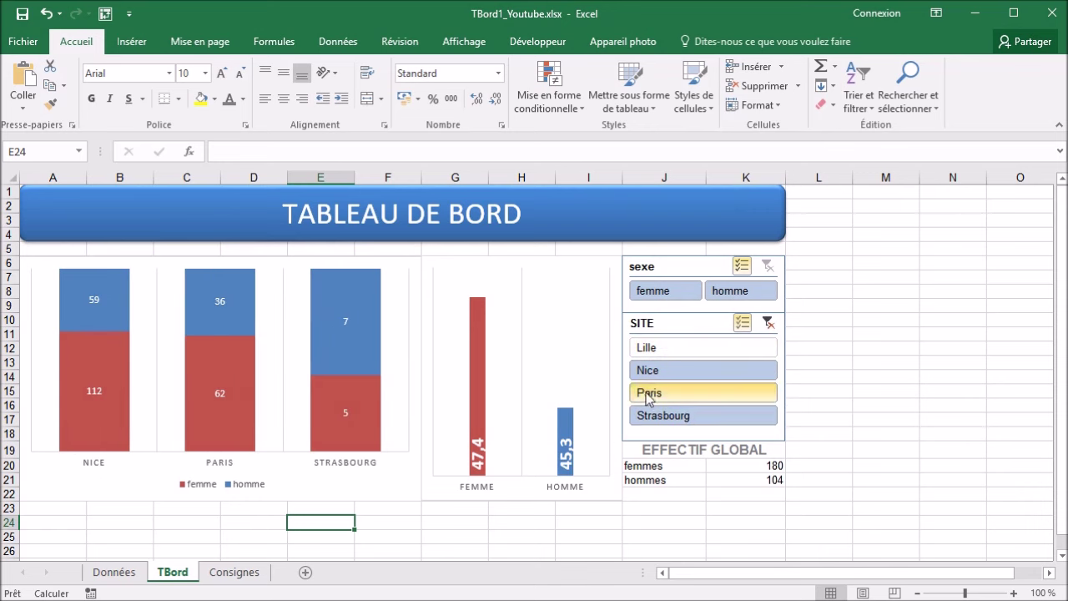
{"action": "left_click", "coordinate": [647, 394], "text": "ctrl"}
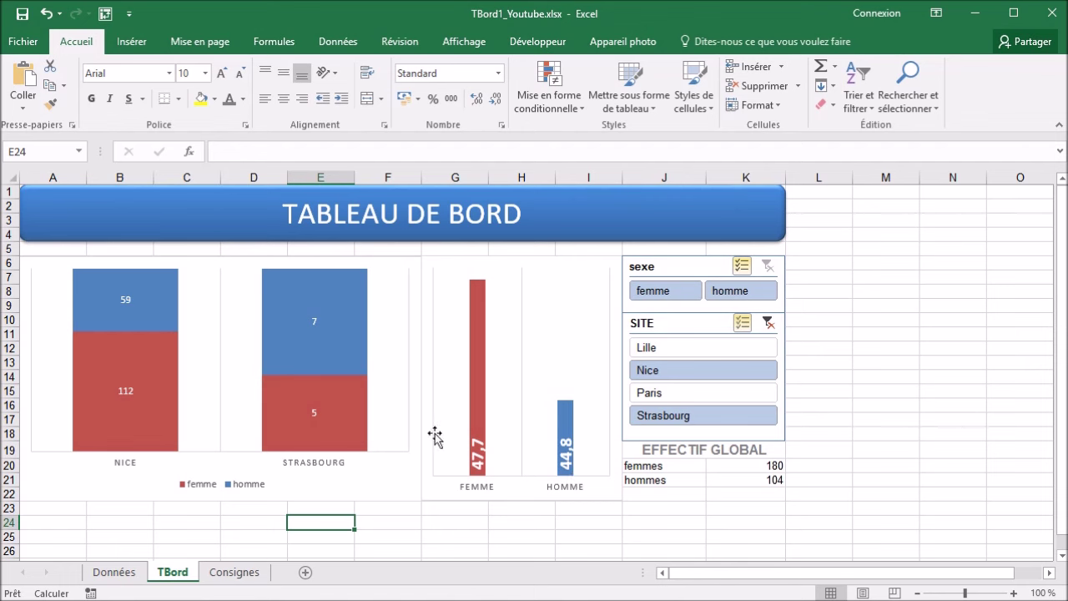
{"action": "left_click", "coordinate": [689, 420]}
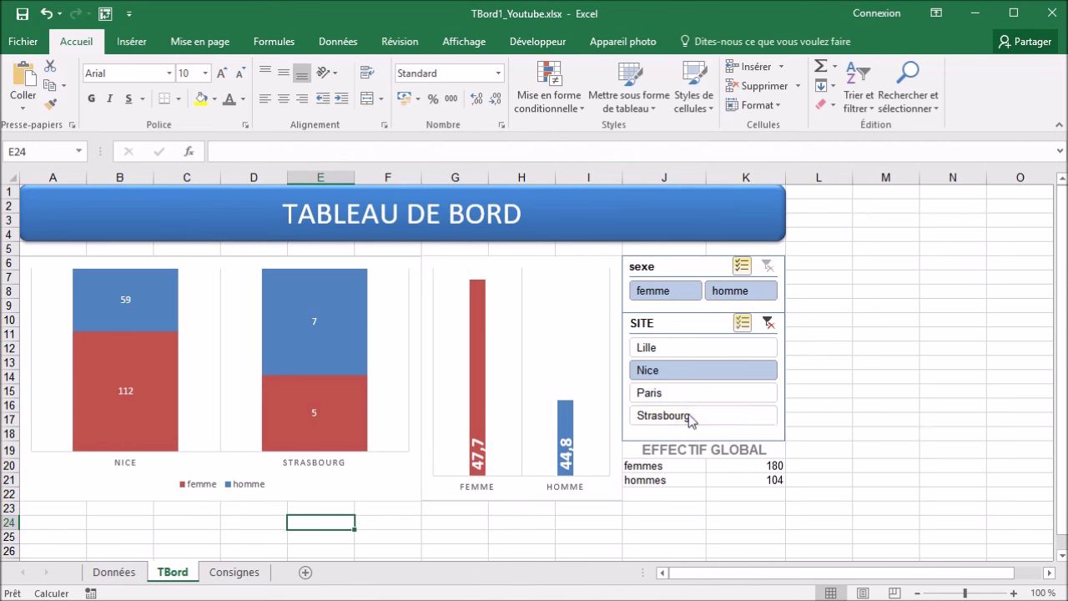
{"action": "left_click", "coordinate": [665, 297]}
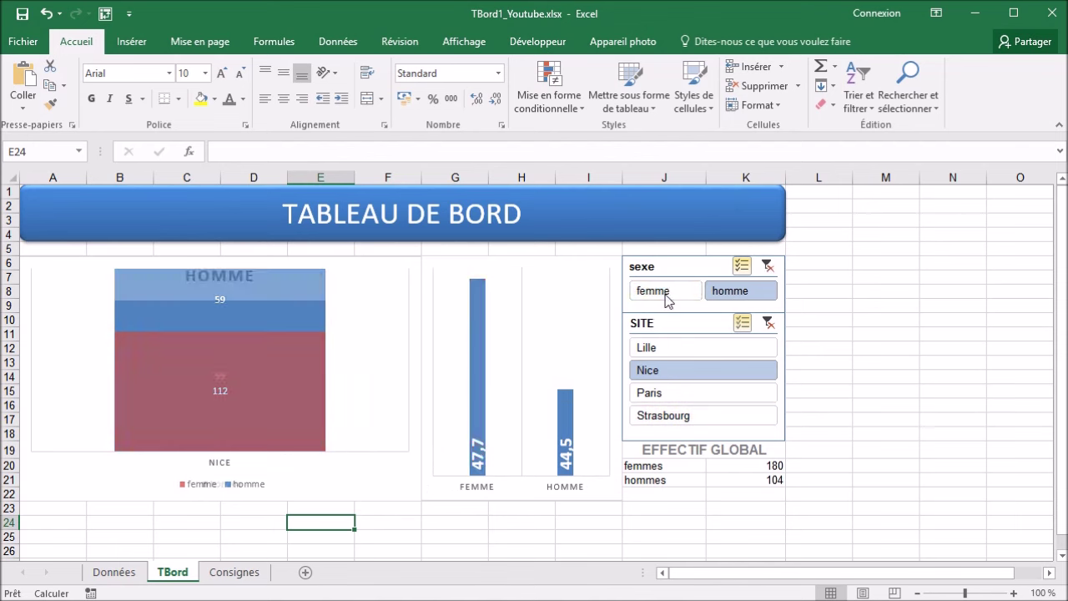
Reselect Lille, Paris, Strasbourg and femme in the slicers, then go to the Données sheet.
{"action": "left_click", "coordinate": [674, 348]}
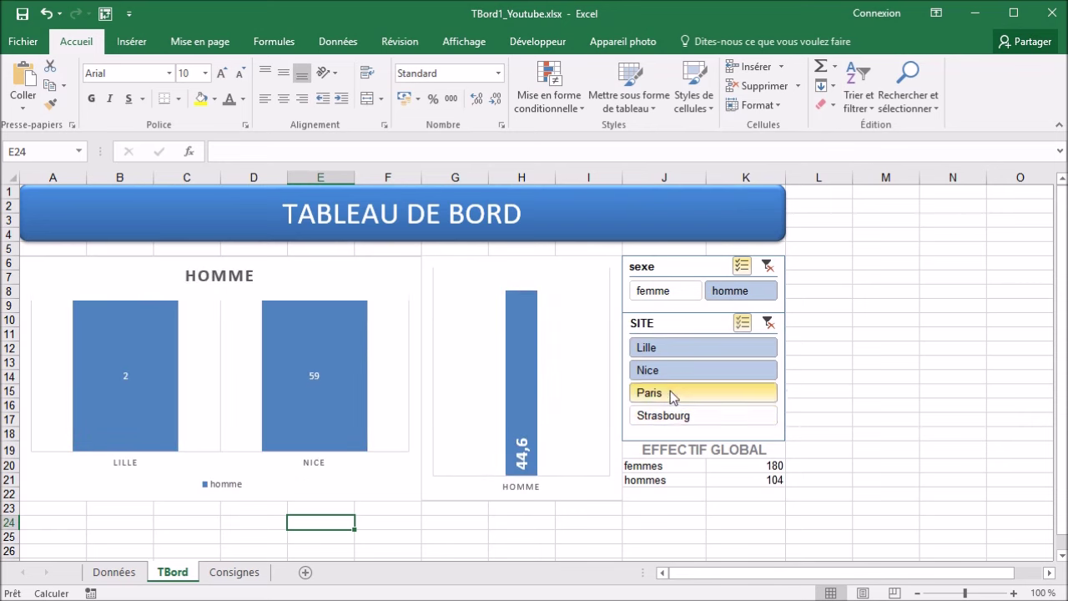
{"action": "left_click", "coordinate": [675, 394]}
{"action": "left_click", "coordinate": [680, 415]}
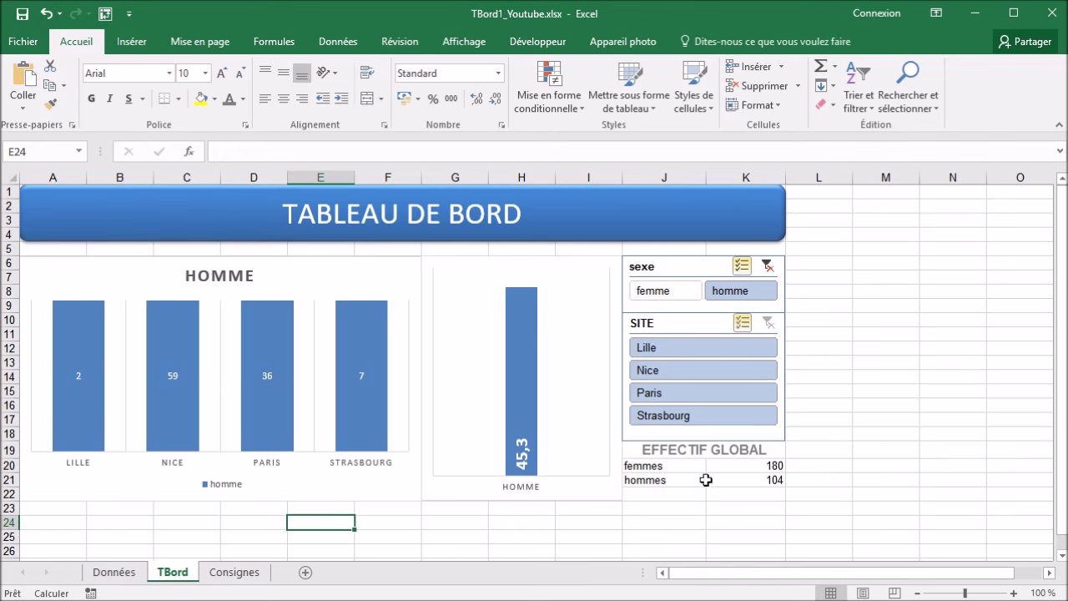
{"action": "left_click", "coordinate": [140, 569]}
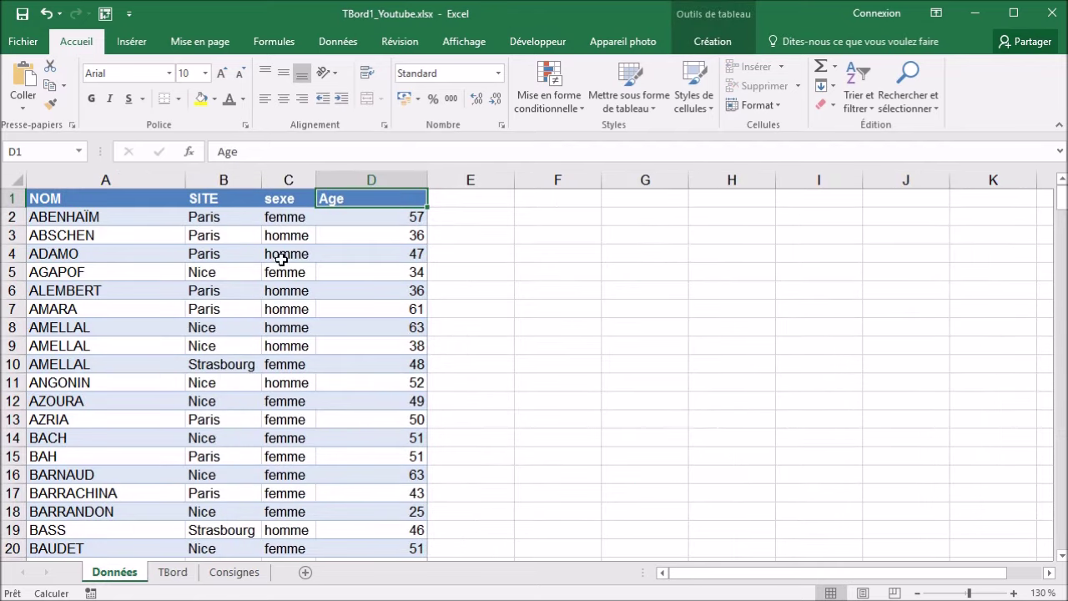
{"action": "left_click", "coordinate": [173, 571]}
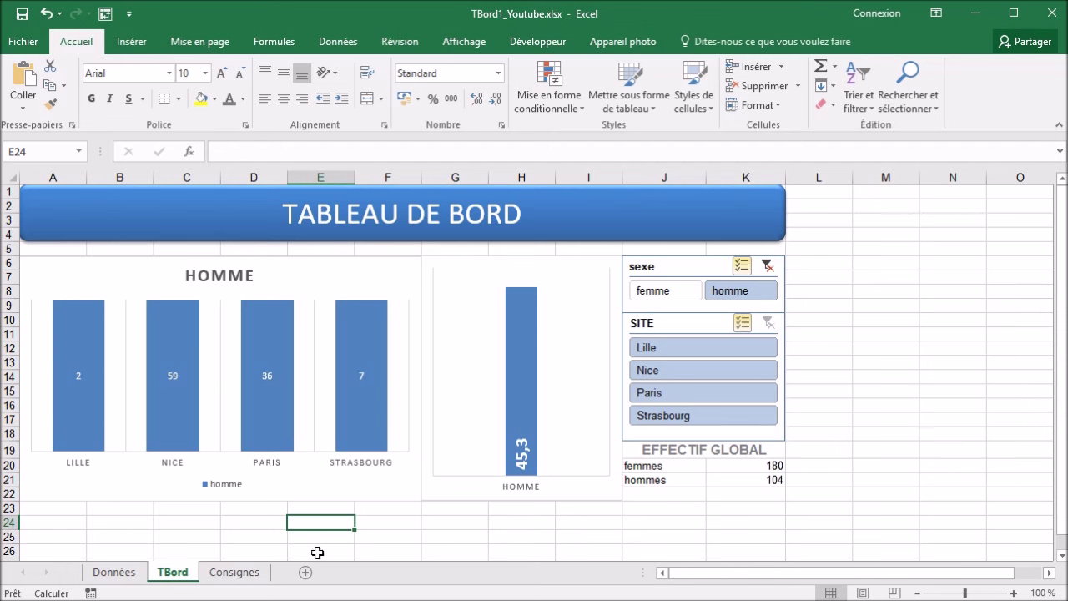
{"action": "left_click", "coordinate": [689, 289]}
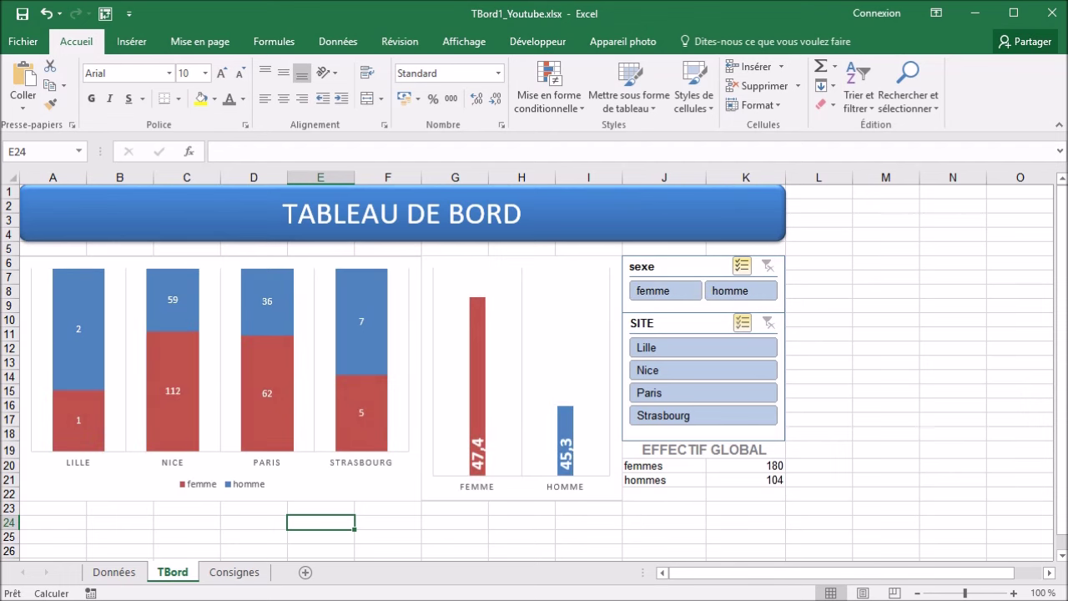
{"action": "key", "text": "ctrl+Page_Up"}
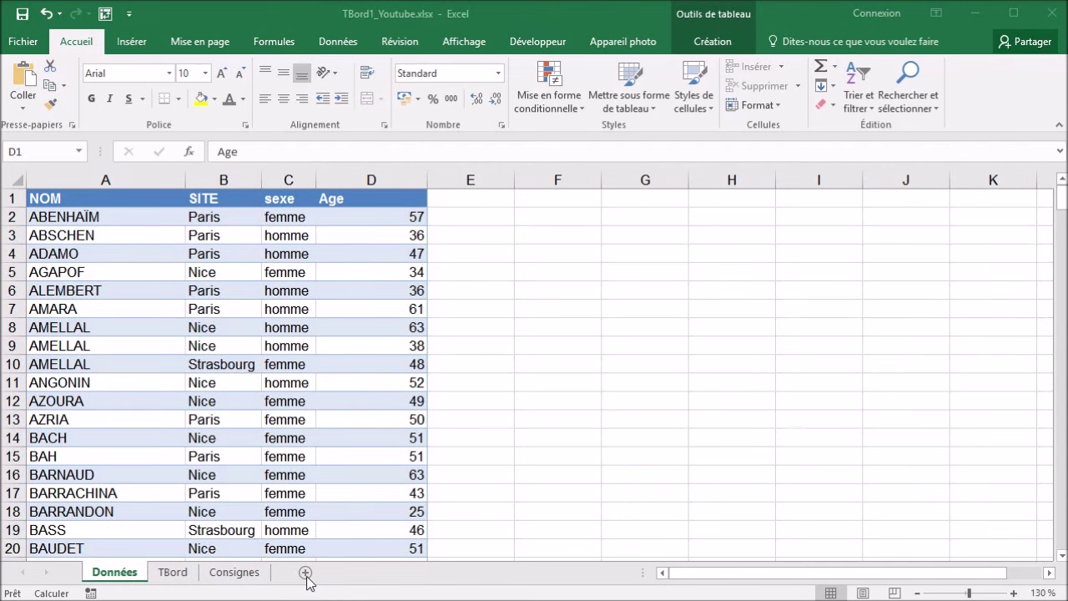
Insert a new worksheet and rename it TBord2.
{"action": "left_click", "coordinate": [305, 572]}
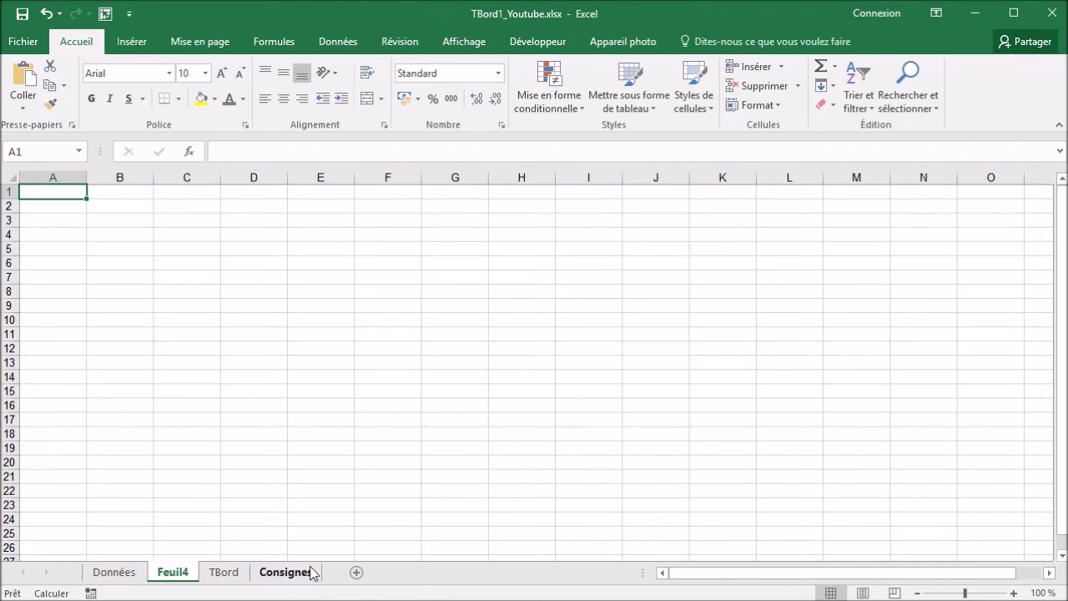
{"action": "double_click", "coordinate": [185, 573]}
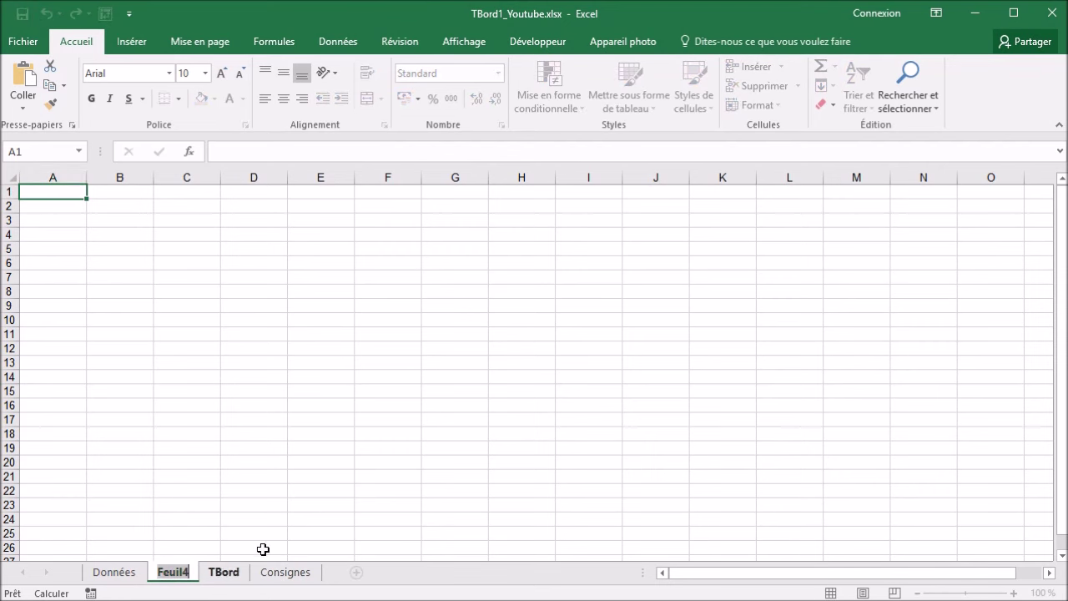
{"action": "type", "text": "TB"}
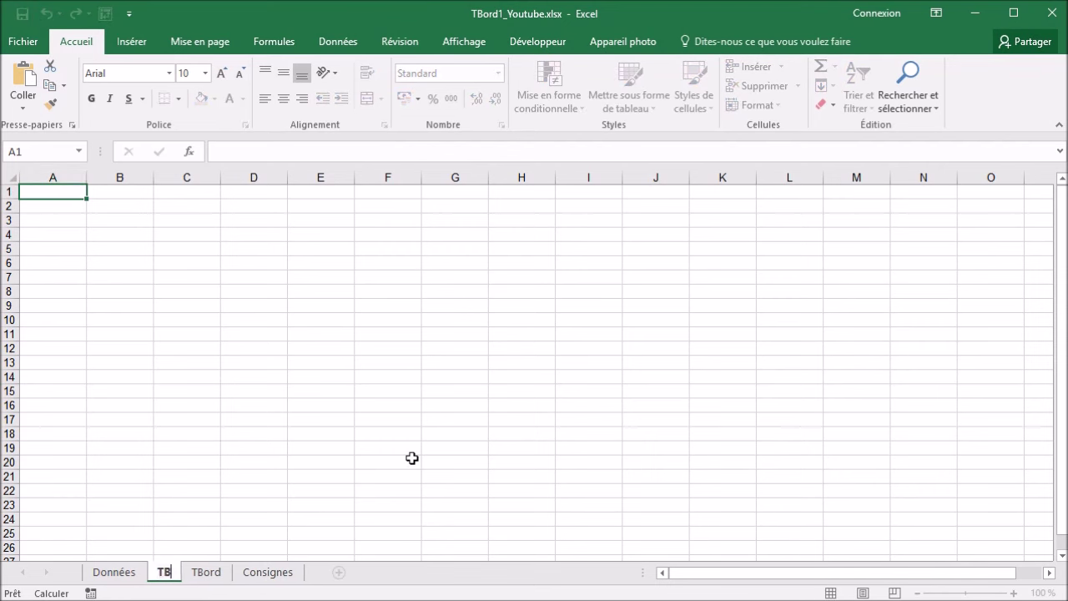
{"action": "type", "text": "ord2"}
{"action": "key", "text": "Return"}
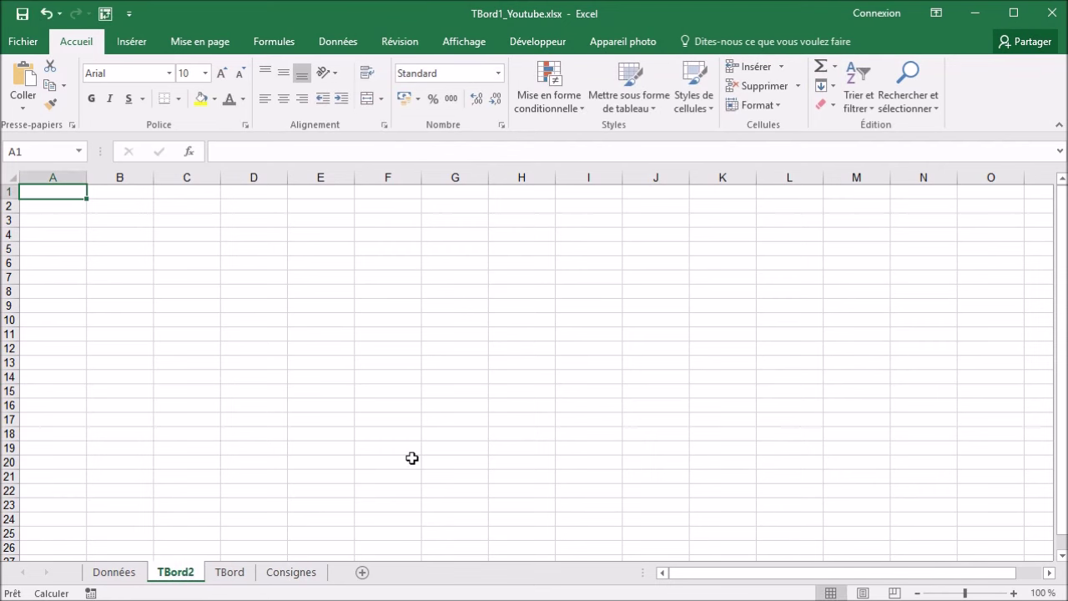
Compare the empty TBord2 sheet with the TBord dashboard.
{"action": "left_click", "coordinate": [232, 572]}
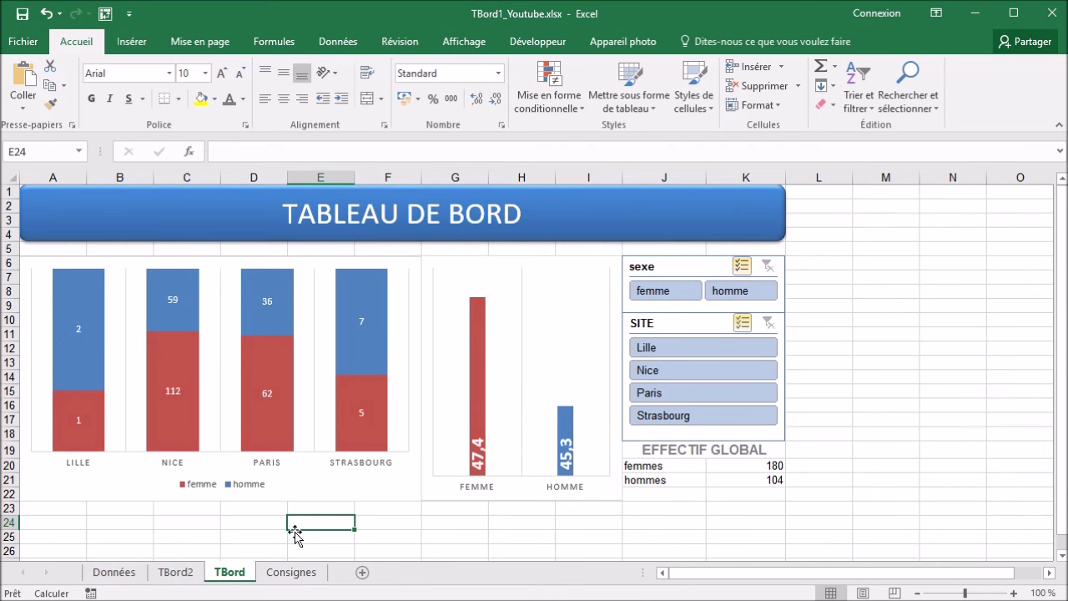
{"action": "left_click", "coordinate": [182, 574]}
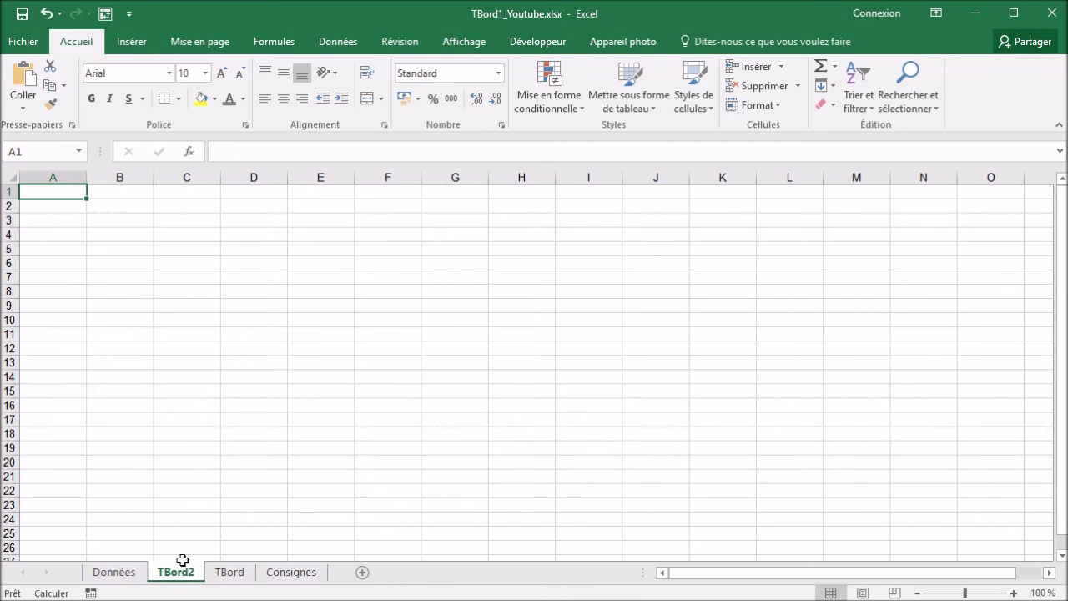
{"action": "left_click", "coordinate": [232, 572]}
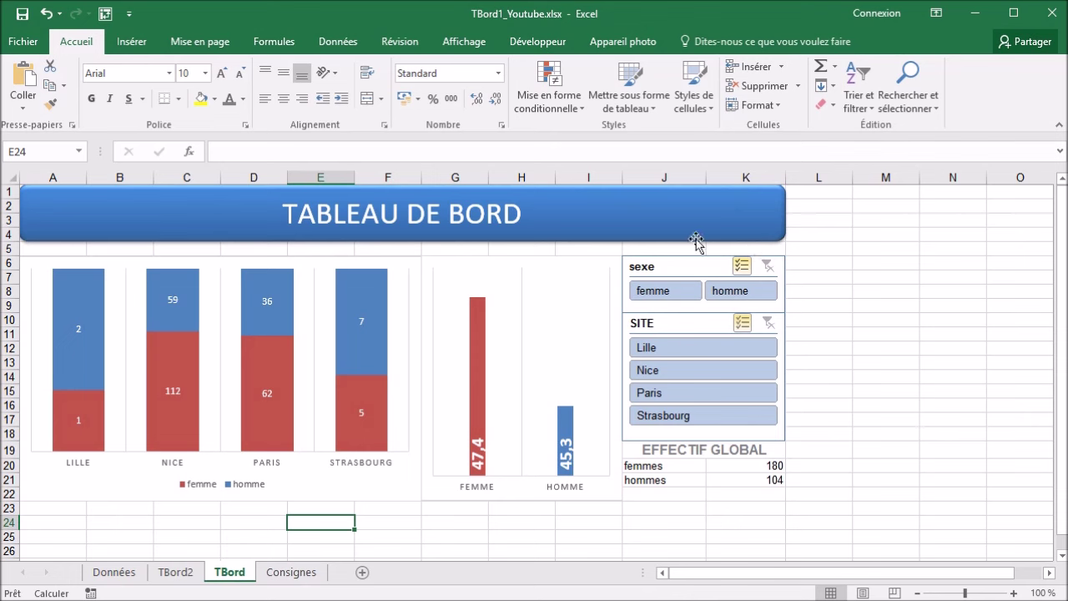
On TBord2, draw a rounded rectangle from C4 to about H8, then delete it.
{"action": "left_click", "coordinate": [177, 574]}
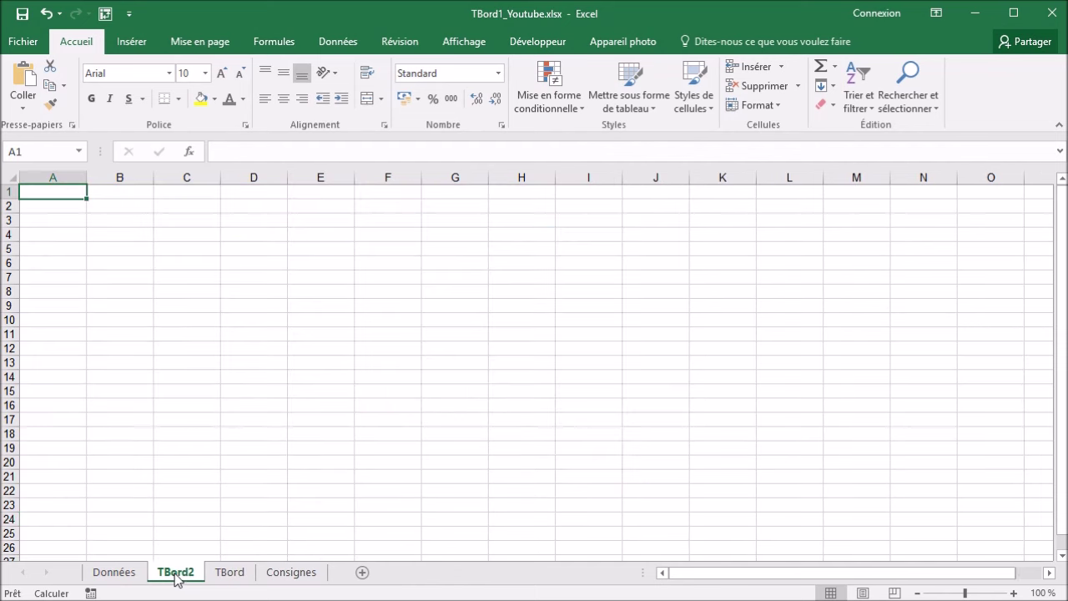
{"action": "left_click", "coordinate": [145, 52]}
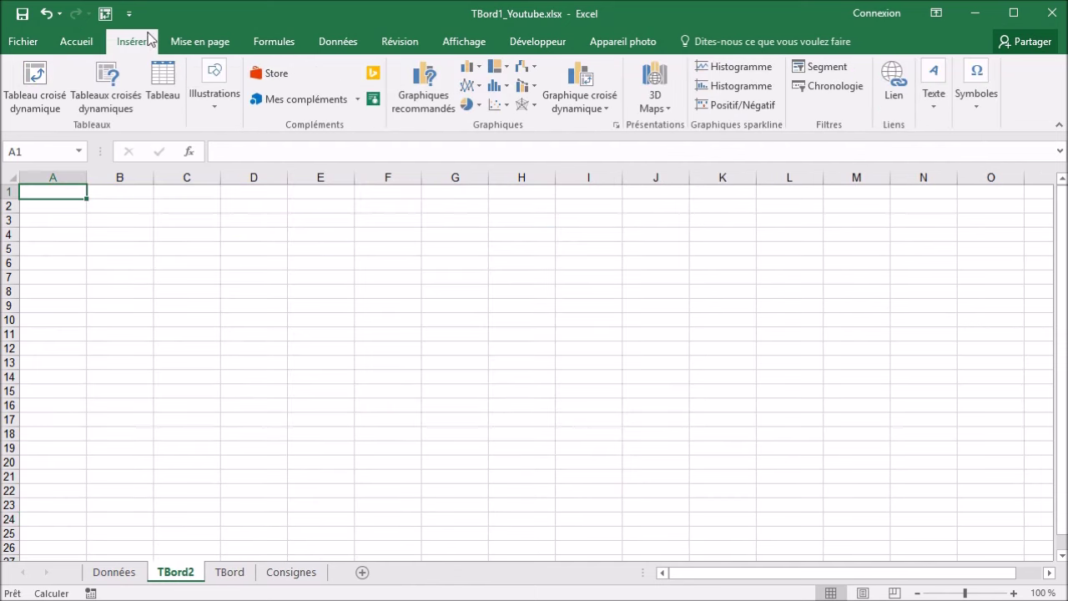
{"action": "left_click", "coordinate": [220, 99]}
{"action": "left_click", "coordinate": [284, 171]}
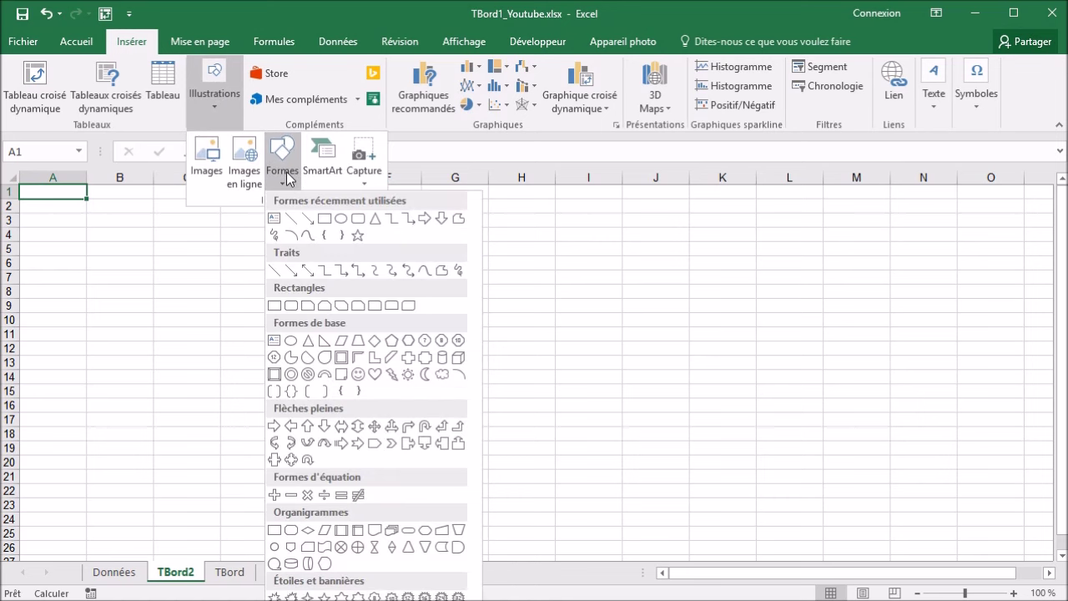
{"action": "left_click", "coordinate": [357, 220]}
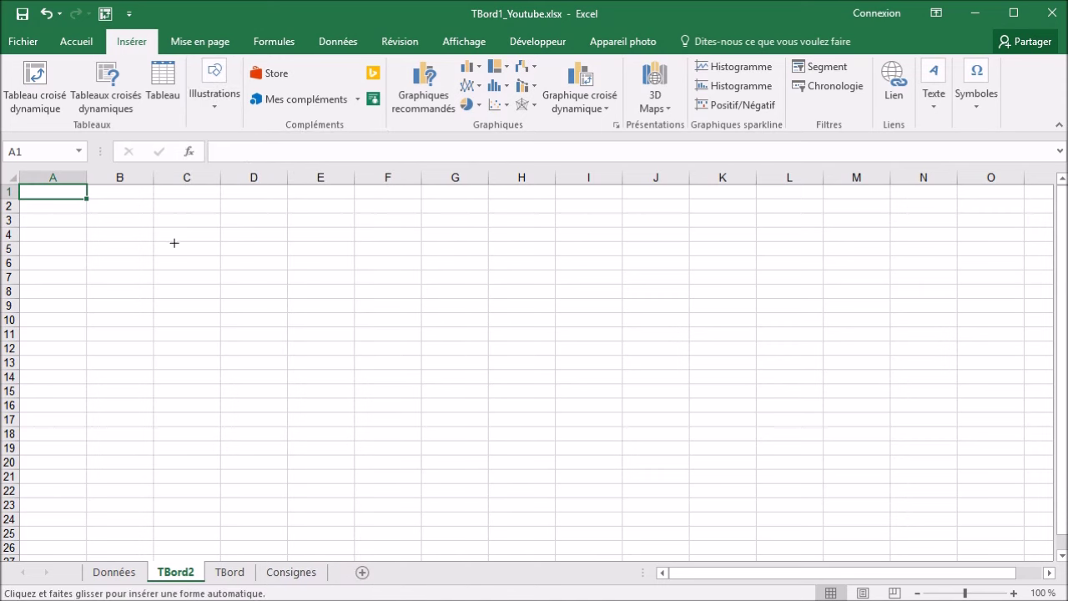
{"action": "left_click_drag", "start_coordinate": [173, 231], "coordinate": [514, 288]}
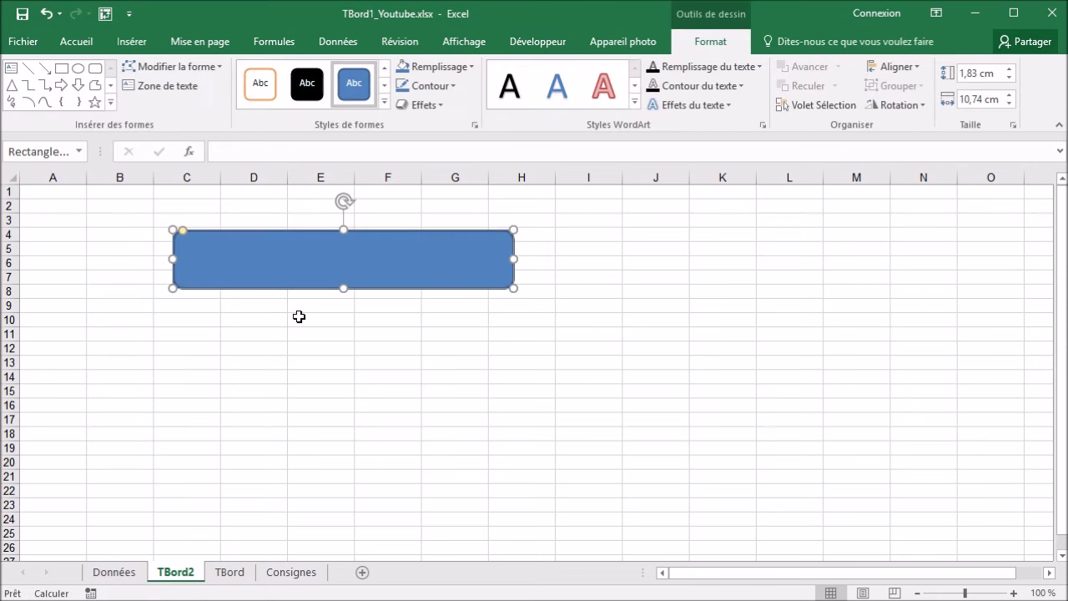
{"action": "key", "text": "Delete"}
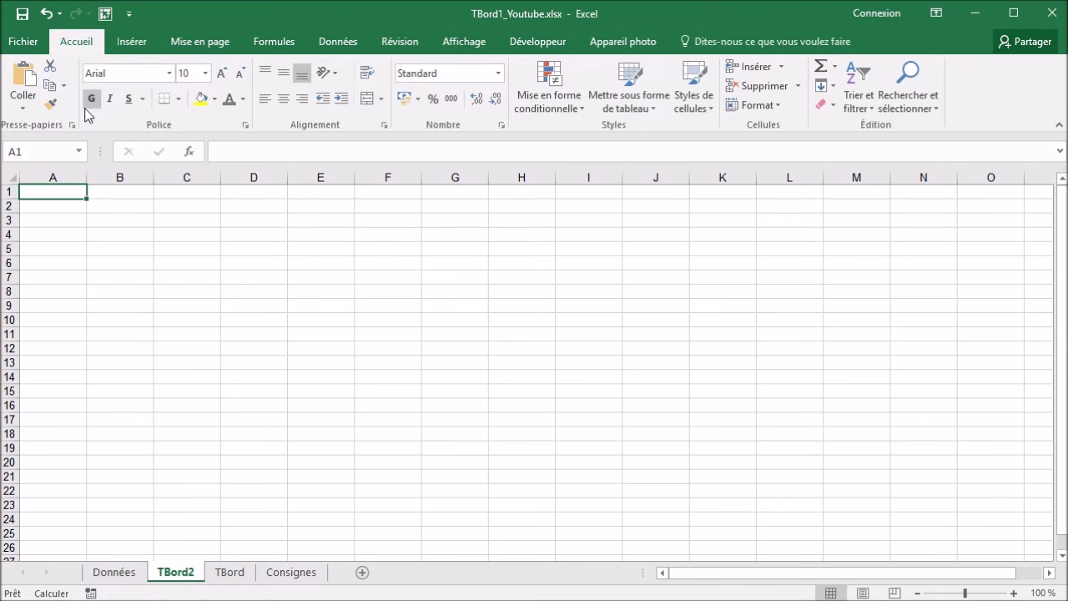
Pick the rounded rectangle from Insérer > Illustrations > Formes again.
{"action": "left_click", "coordinate": [136, 41]}
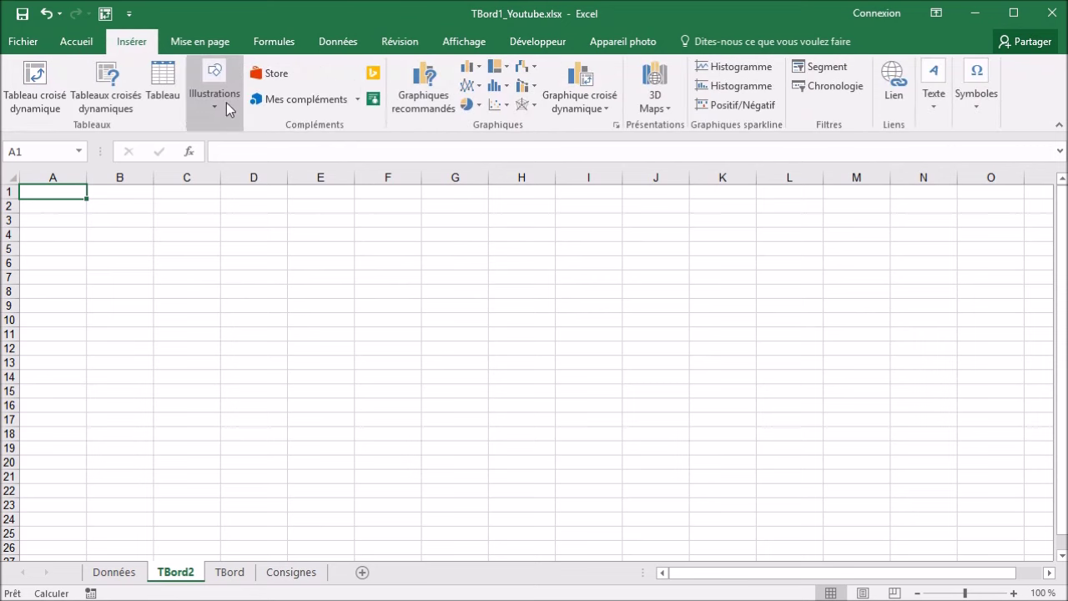
{"action": "left_click", "coordinate": [226, 104]}
{"action": "left_click", "coordinate": [282, 159]}
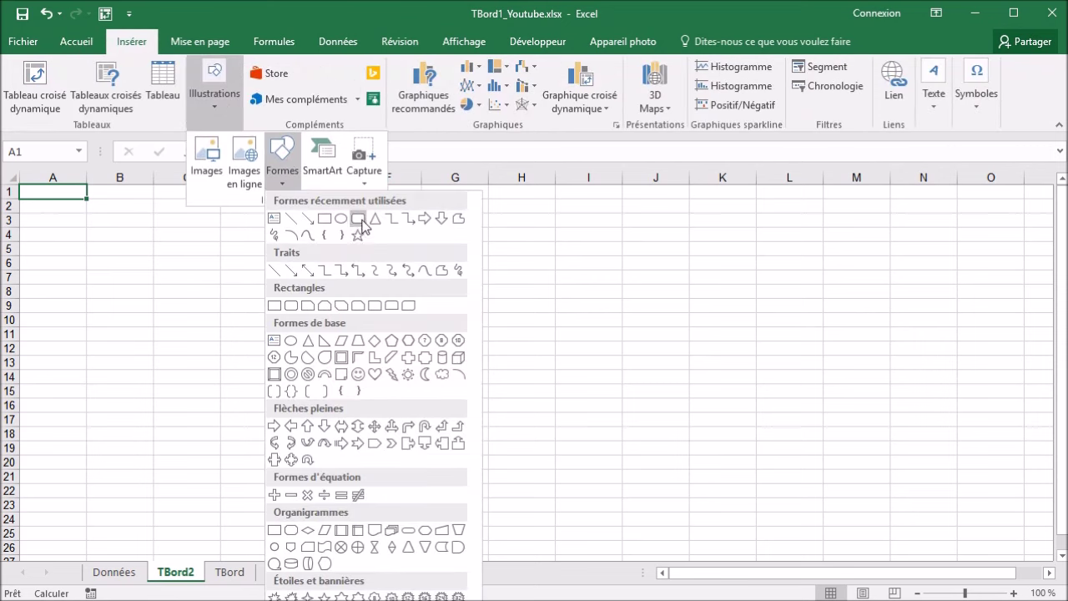
{"action": "left_click", "coordinate": [360, 220]}
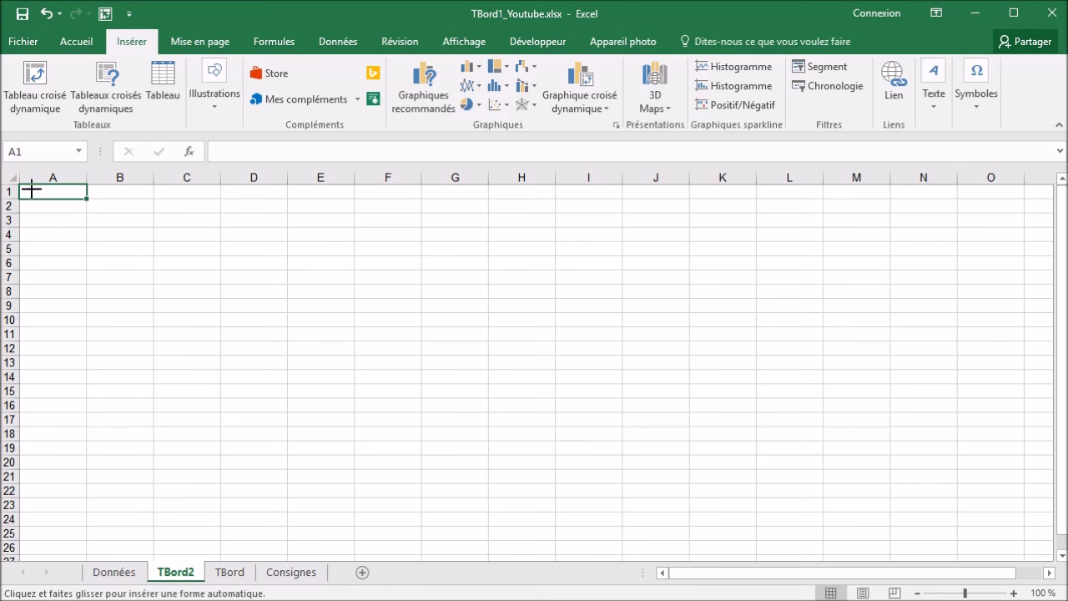
Draw the rounded rectangle banner from A1 across to column K, row 5.
{"action": "mouse_move", "coordinate": [20, 184]}
{"action": "left_mouse_down"}
{"action": "mouse_move", "coordinate": [587, 241]}
{"action": "mouse_move", "coordinate": [738, 244]}
{"action": "mouse_move", "coordinate": [761, 275]}
{"action": "mouse_move", "coordinate": [743, 255]}
{"action": "mouse_move", "coordinate": [755, 235]}
{"action": "mouse_move", "coordinate": [756, 254]}
{"action": "left_mouse_up"}
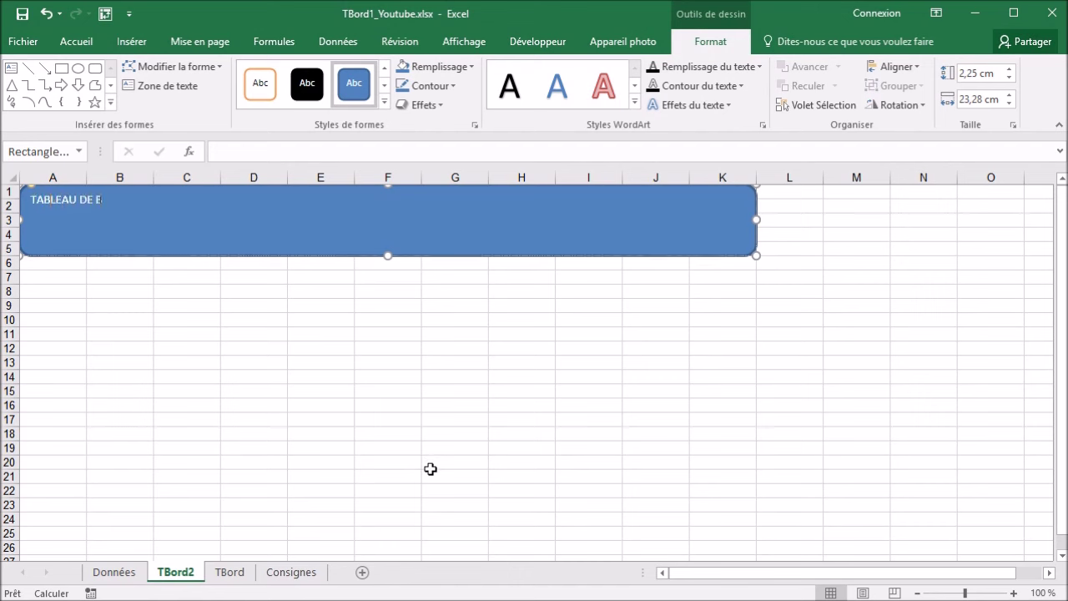
Centre the TABLEAU DE BORD title horizontally and vertically and enlarge it to size 24.
{"action": "left_click", "coordinate": [77, 41]}
{"action": "left_click", "coordinate": [286, 95]}
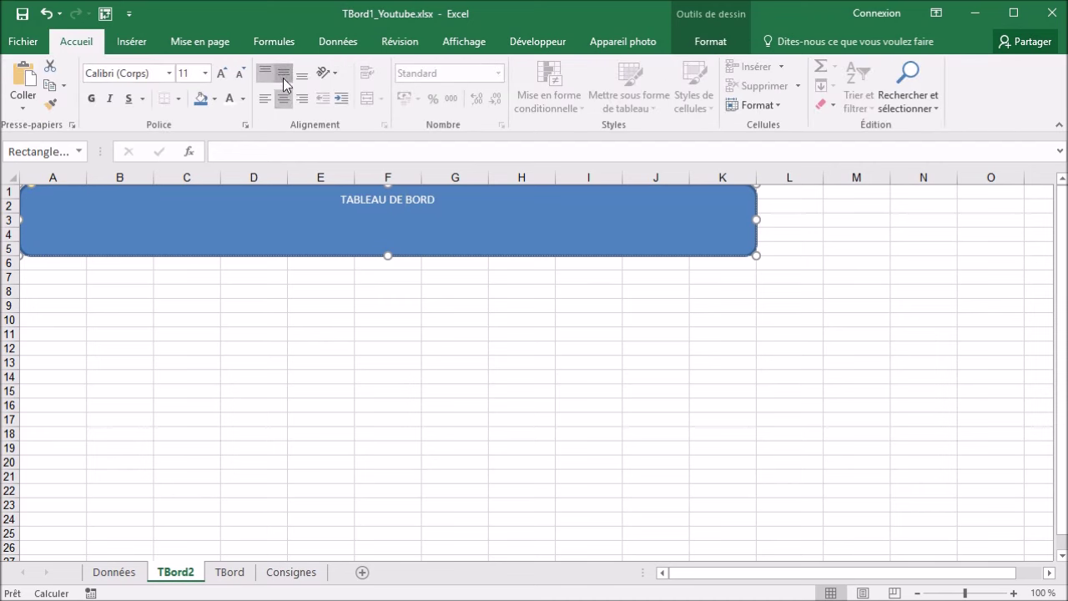
{"action": "left_click", "coordinate": [279, 76]}
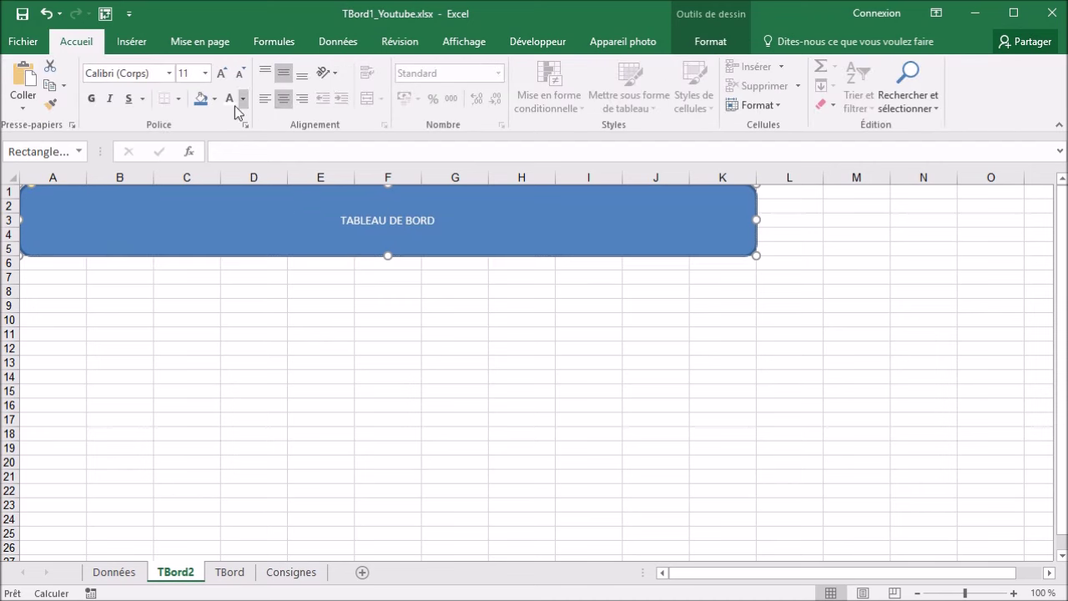
{"action": "left_click", "coordinate": [222, 74]}
{"action": "left_click", "coordinate": [222, 74]}
{"action": "left_click", "coordinate": [222, 74]}
{"action": "left_click", "coordinate": [222, 74]}
{"action": "left_click", "coordinate": [222, 73]}
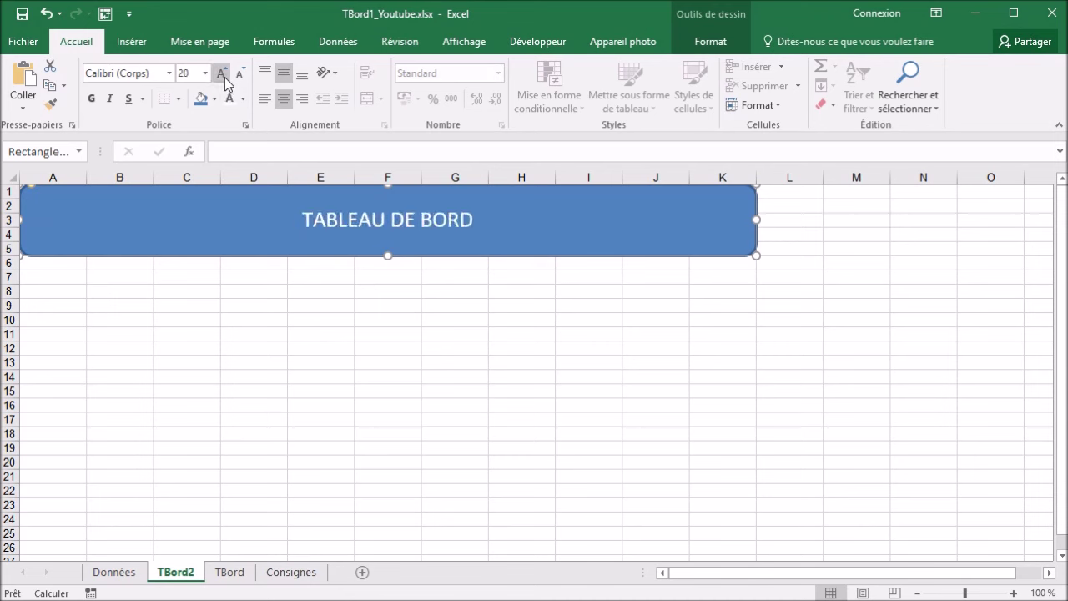
{"action": "left_click", "coordinate": [221, 73]}
{"action": "left_click", "coordinate": [222, 73]}
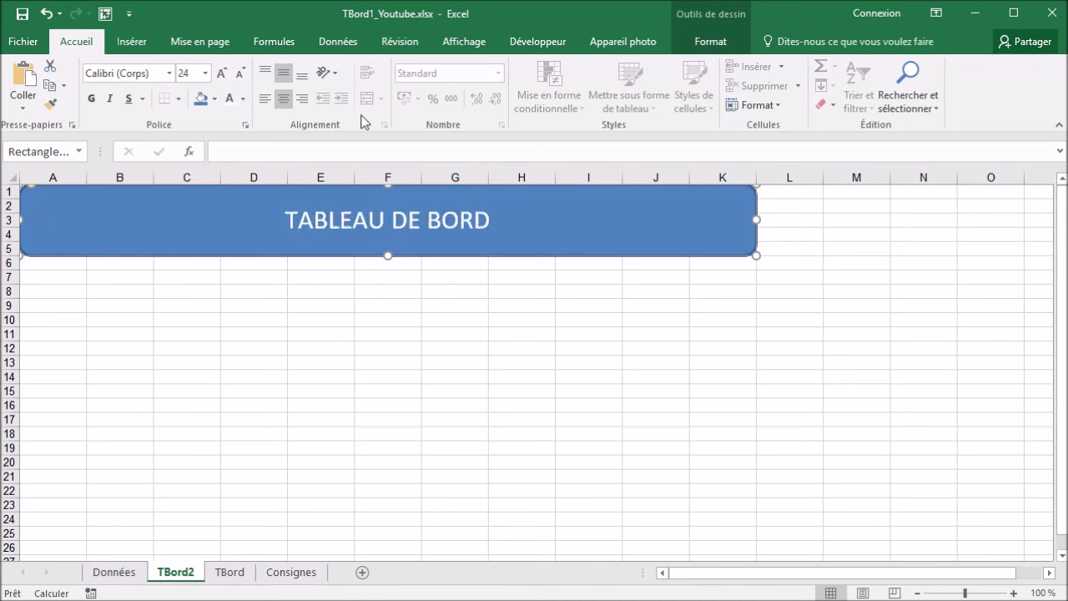
Apply the 'Effet intense - Bleu, 1 accentué' shape style to the banner.
{"action": "left_click", "coordinate": [710, 42]}
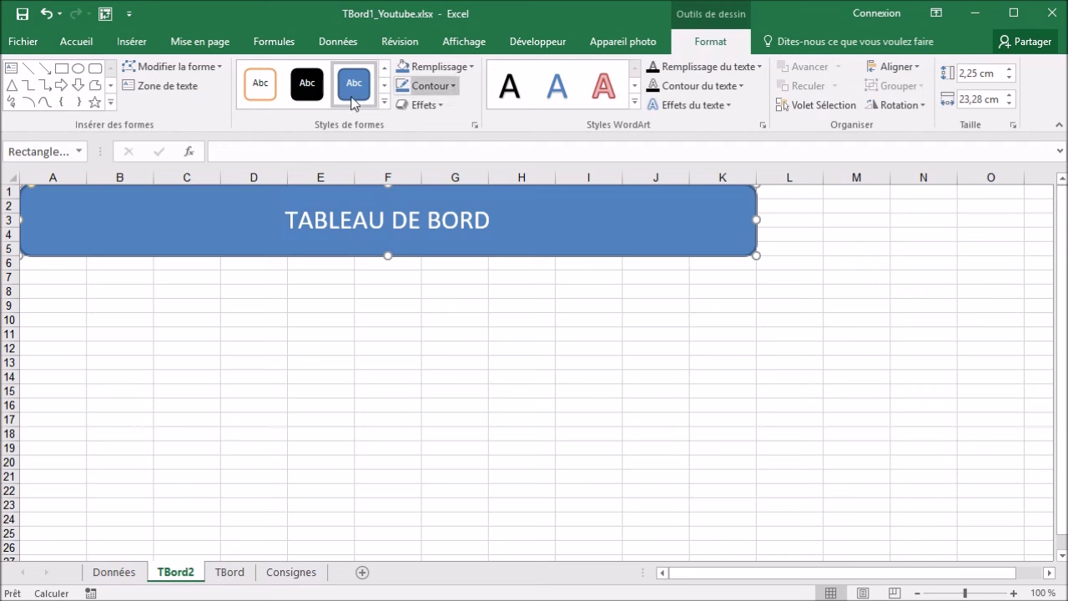
{"action": "left_click", "coordinate": [382, 108]}
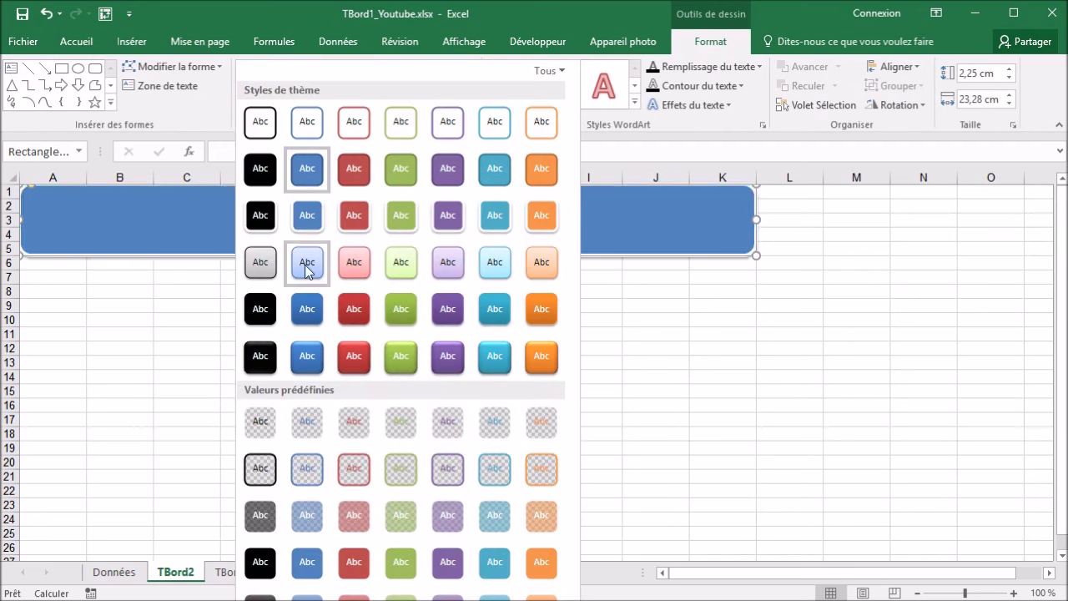
{"action": "left_click", "coordinate": [307, 357]}
{"action": "left_click", "coordinate": [229, 363]}
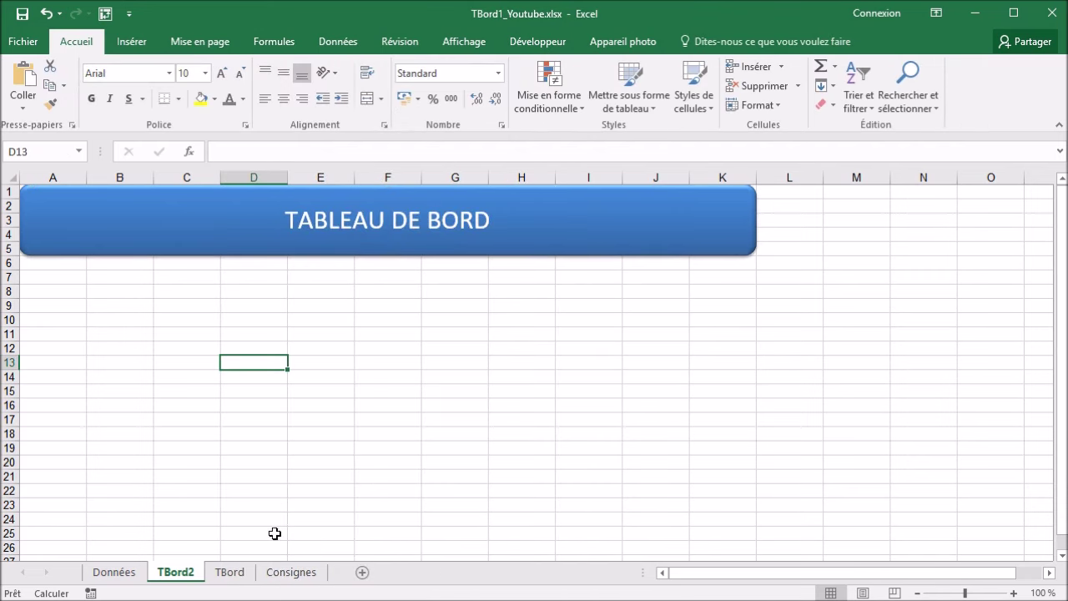
Compare with TBord, then slim the TBord2 banner to cover rows 1–4.
{"action": "left_click", "coordinate": [231, 573]}
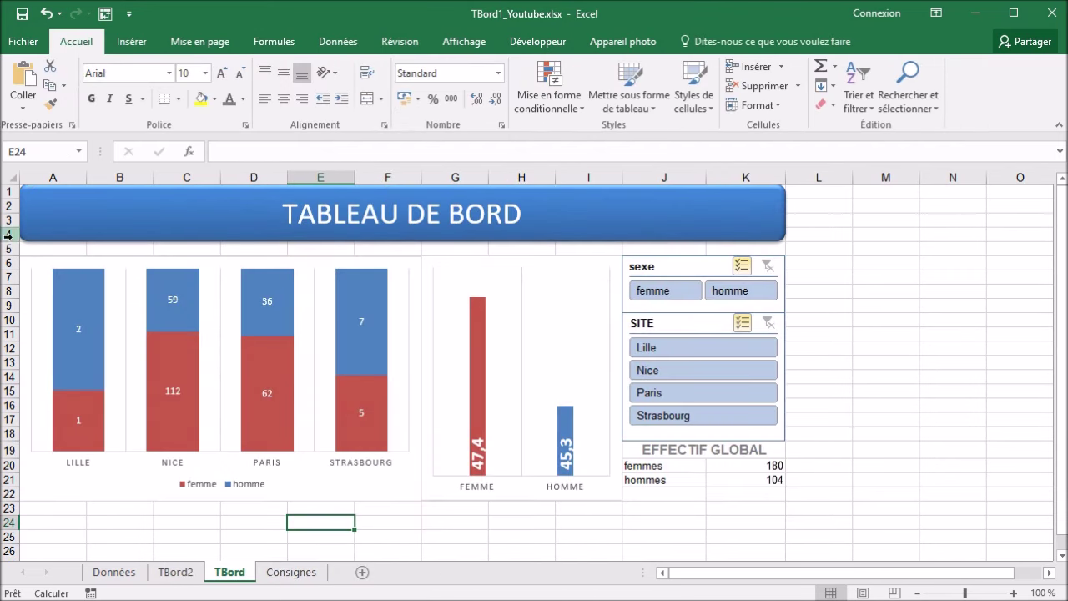
{"action": "left_click", "coordinate": [184, 573]}
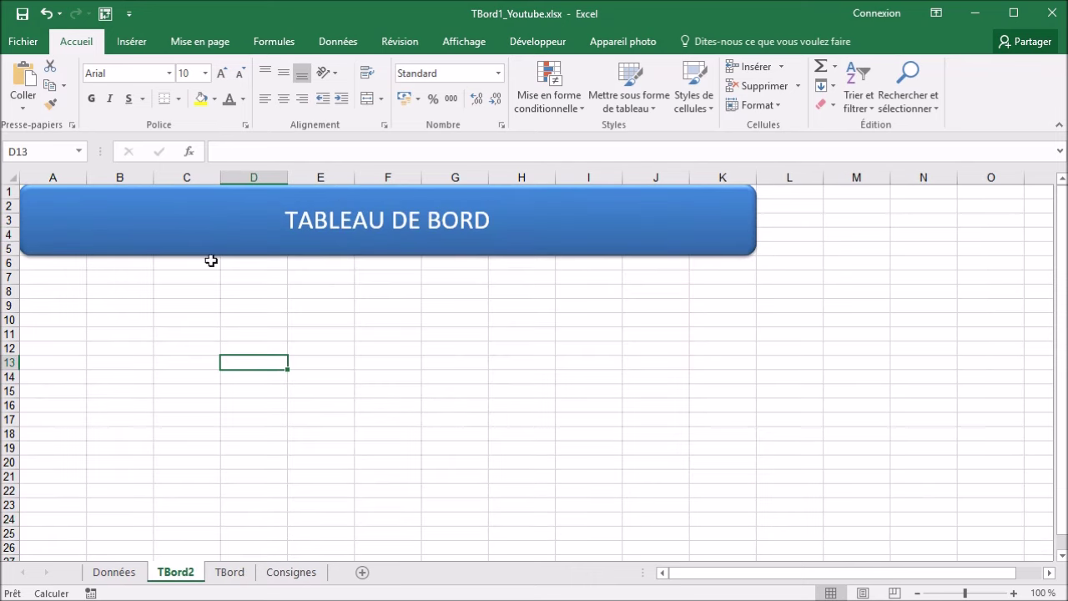
{"action": "left_click", "coordinate": [296, 241]}
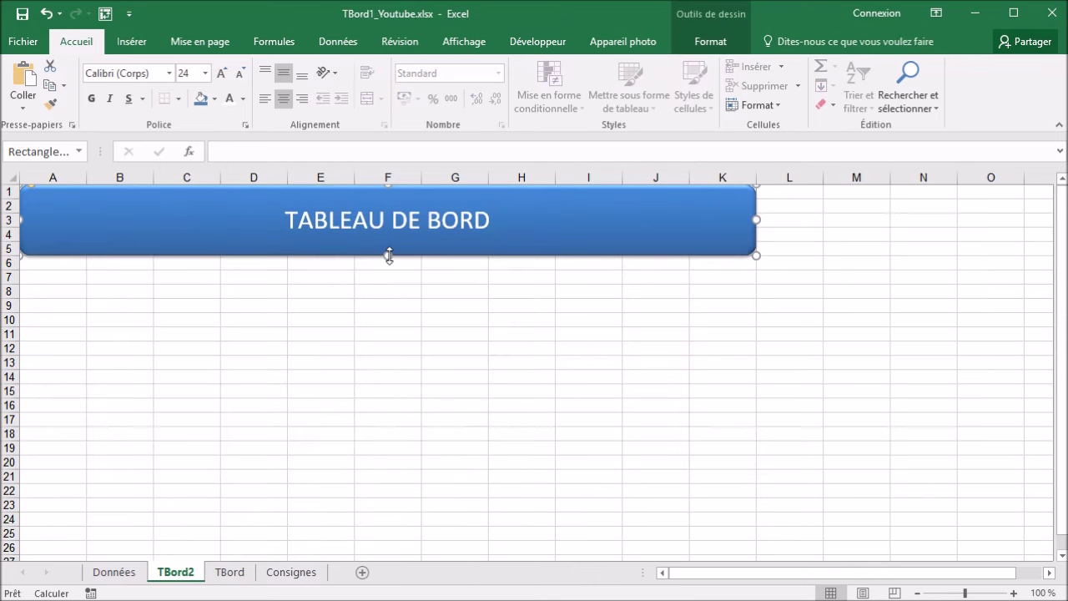
{"action": "mouse_move", "coordinate": [388, 255]}
{"action": "left_mouse_down"}
{"action": "mouse_move", "coordinate": [399, 285]}
{"action": "mouse_move", "coordinate": [396, 237]}
{"action": "mouse_move", "coordinate": [406, 242]}
{"action": "left_mouse_up"}
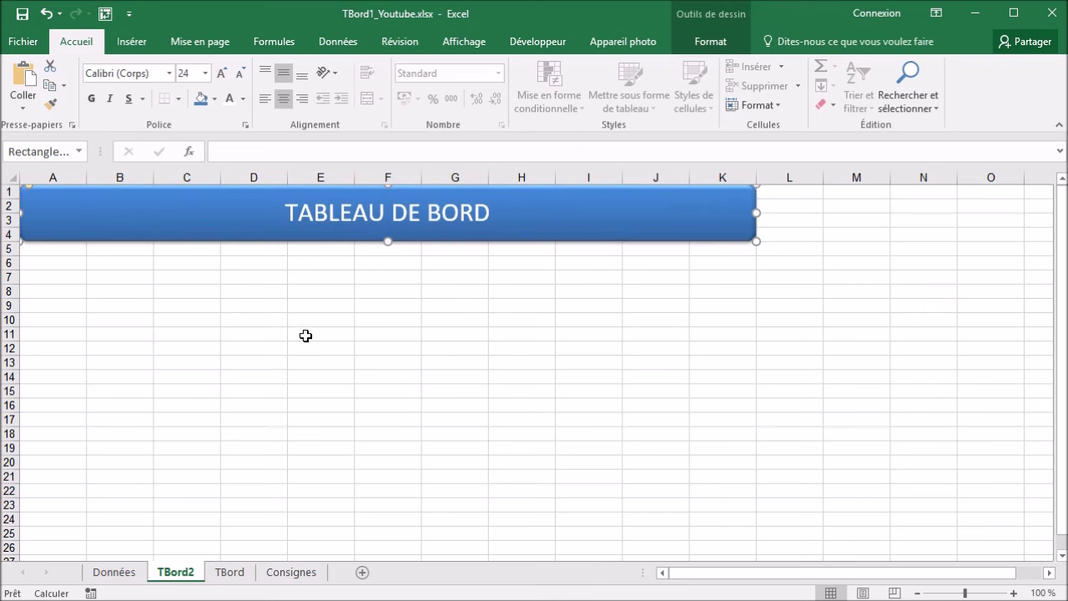
Switch to the TBord dashboard and inspect its chart bars.
{"action": "left_click", "coordinate": [227, 572]}
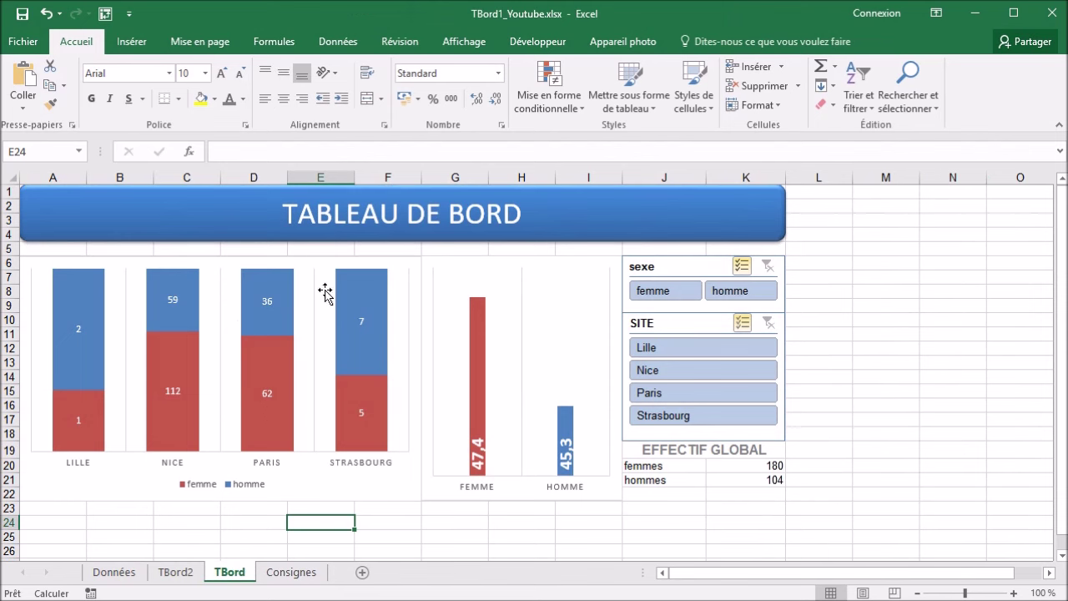
{"action": "mouse_move", "coordinate": [339, 311]}
{"action": "mouse_move", "coordinate": [277, 355]}
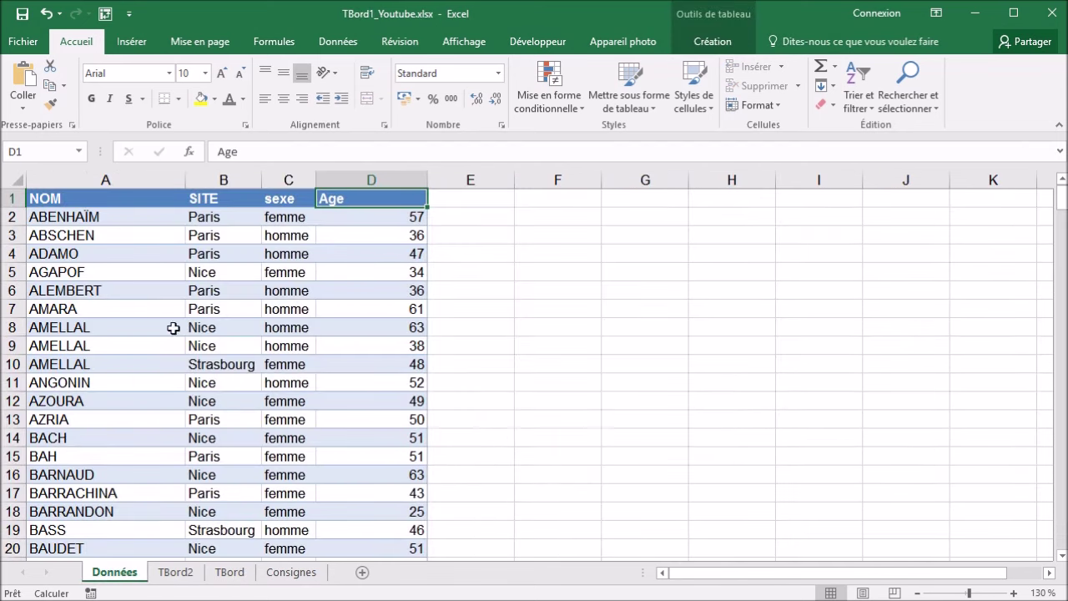
Insert a pivot table from Tableau1 on a new worksheet, Feuil5.
{"action": "left_click", "coordinate": [144, 289]}
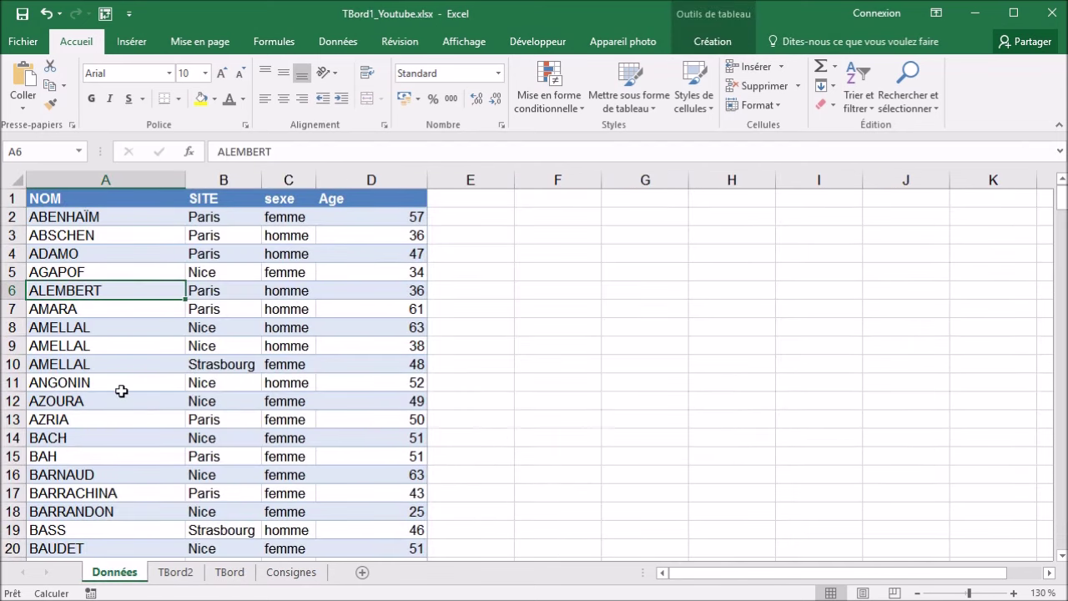
{"action": "left_click", "coordinate": [131, 43]}
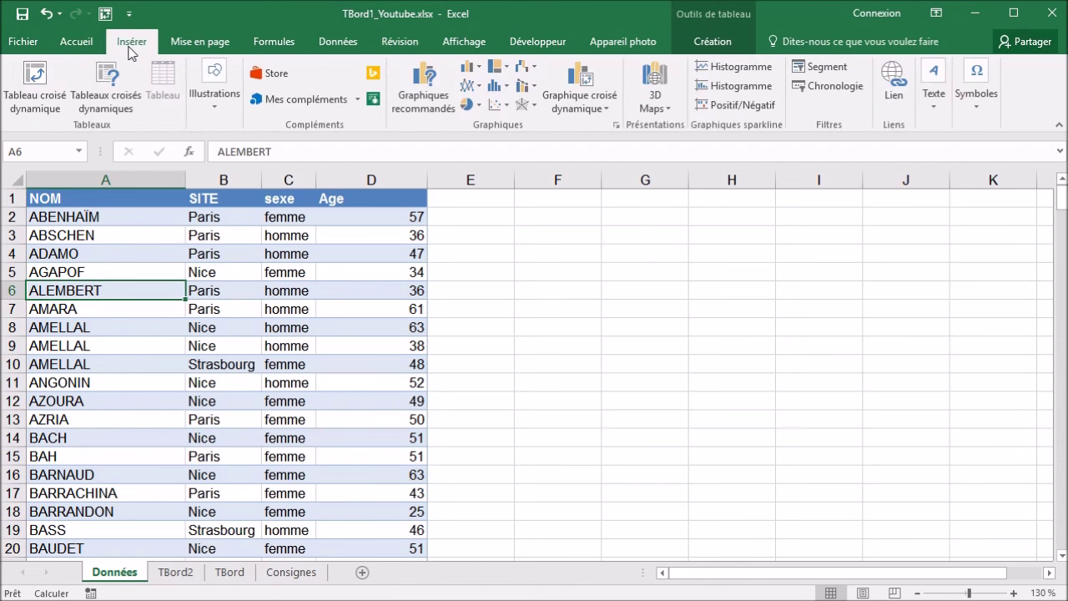
{"action": "left_click", "coordinate": [37, 84]}
{"action": "left_click_drag", "start_coordinate": [166, 34], "coordinate": [359, 156]}
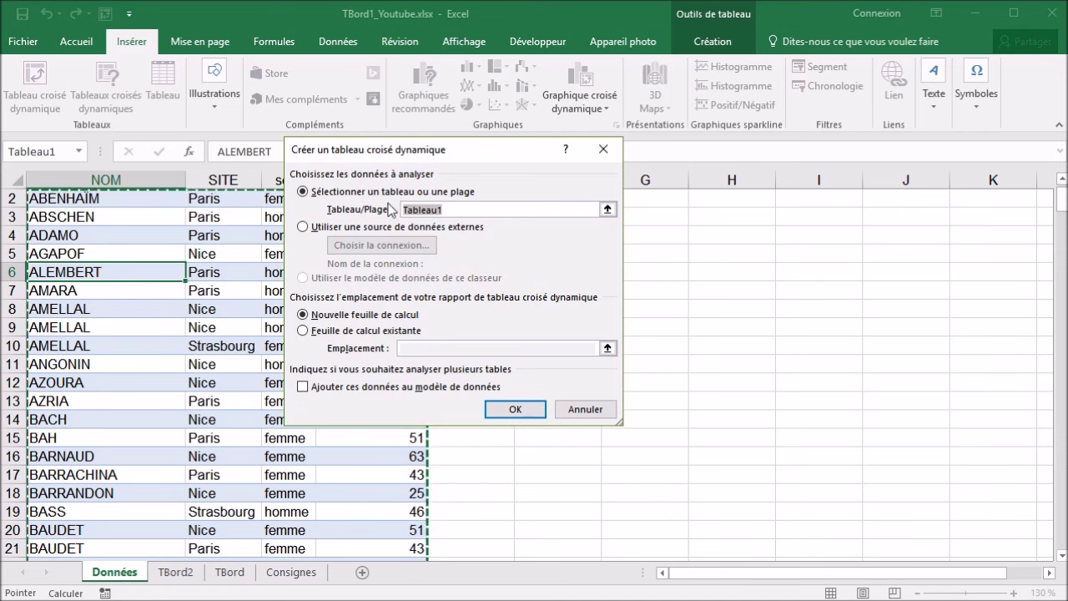
{"action": "left_click", "coordinate": [515, 409]}
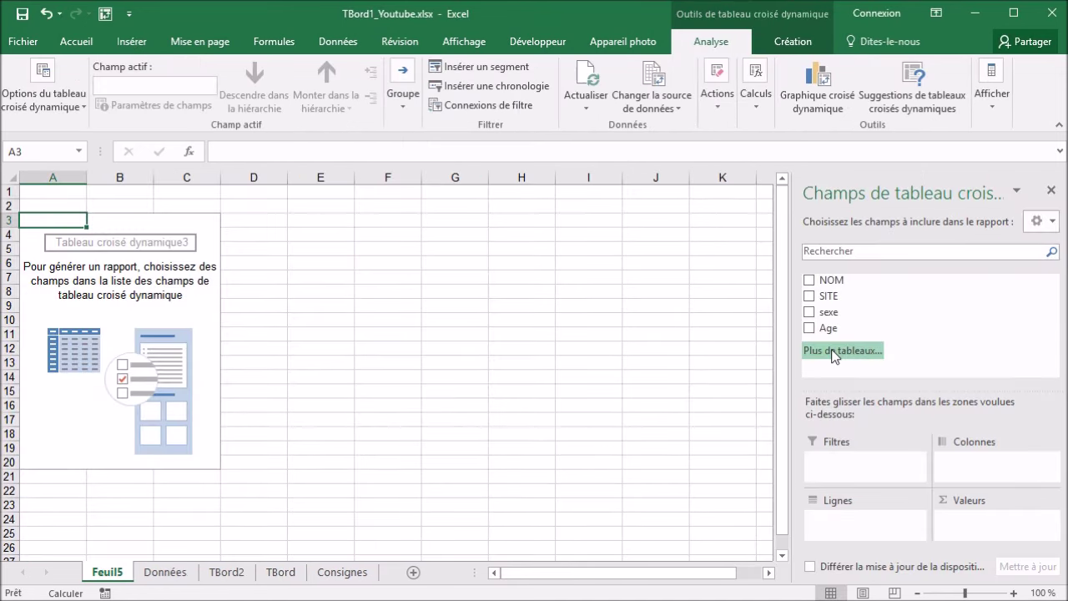
After glancing at TBord, put SITE in the pivot rows and sexe in the columns.
{"action": "left_click", "coordinate": [276, 572]}
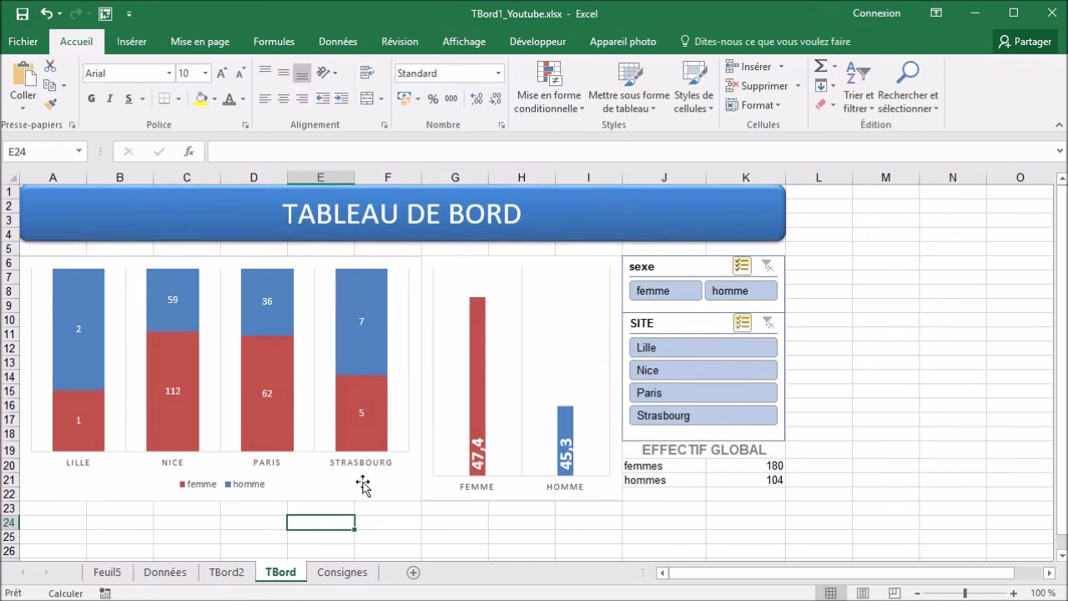
{"action": "left_click", "coordinate": [107, 572]}
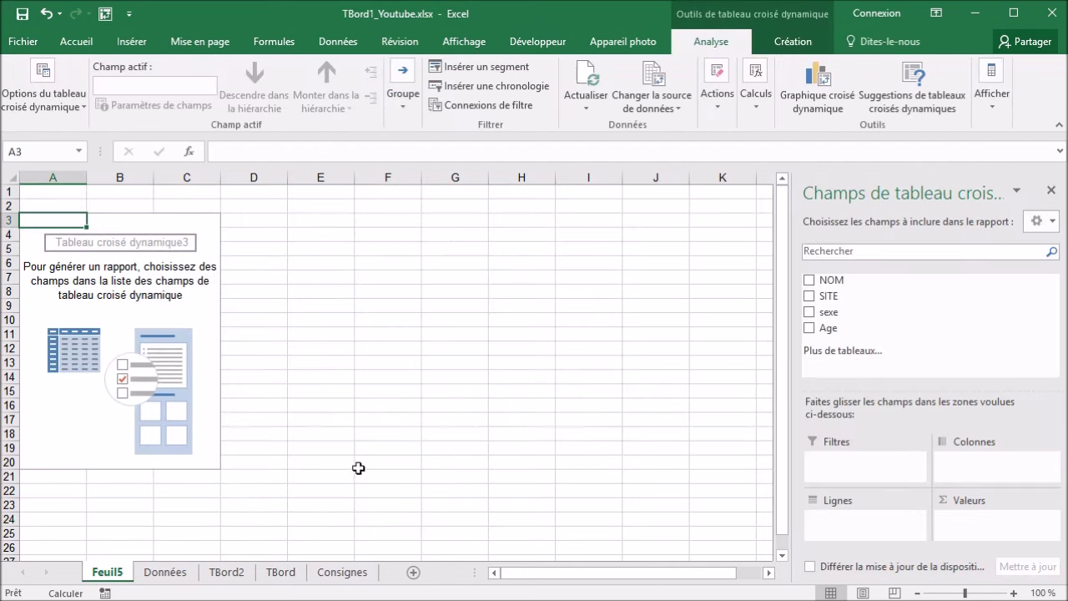
{"action": "left_click_drag", "start_coordinate": [830, 297], "coordinate": [834, 519]}
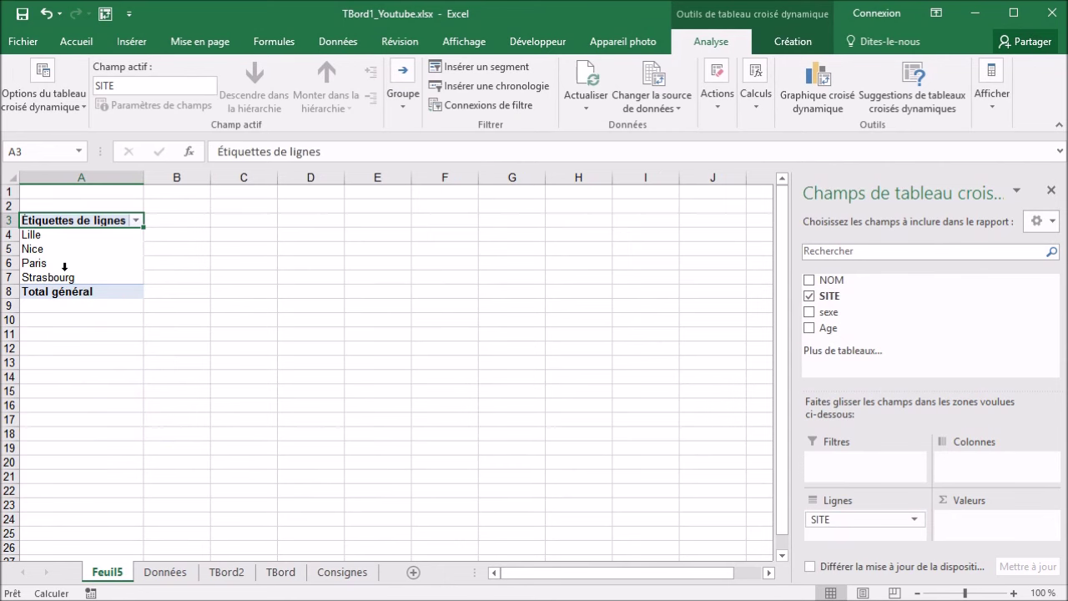
{"action": "scroll", "coordinate": [83, 261], "scroll_direction": "up", "scroll_amount": 4}
{"action": "scroll", "coordinate": [157, 279], "scroll_direction": "up", "scroll_amount": 1}
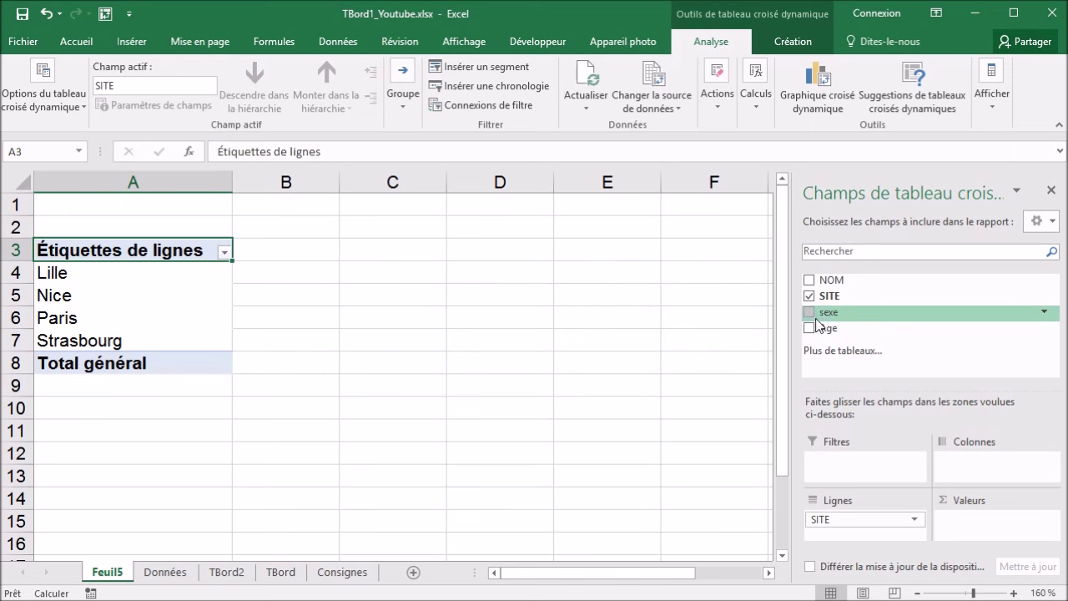
{"action": "mouse_move", "coordinate": [826, 312]}
{"action": "left_mouse_down"}
{"action": "mouse_move", "coordinate": [1027, 453]}
{"action": "mouse_move", "coordinate": [980, 469]}
{"action": "left_mouse_up"}
Add NOM as the pivot table's count values field.
{"action": "left_click", "coordinate": [277, 278]}
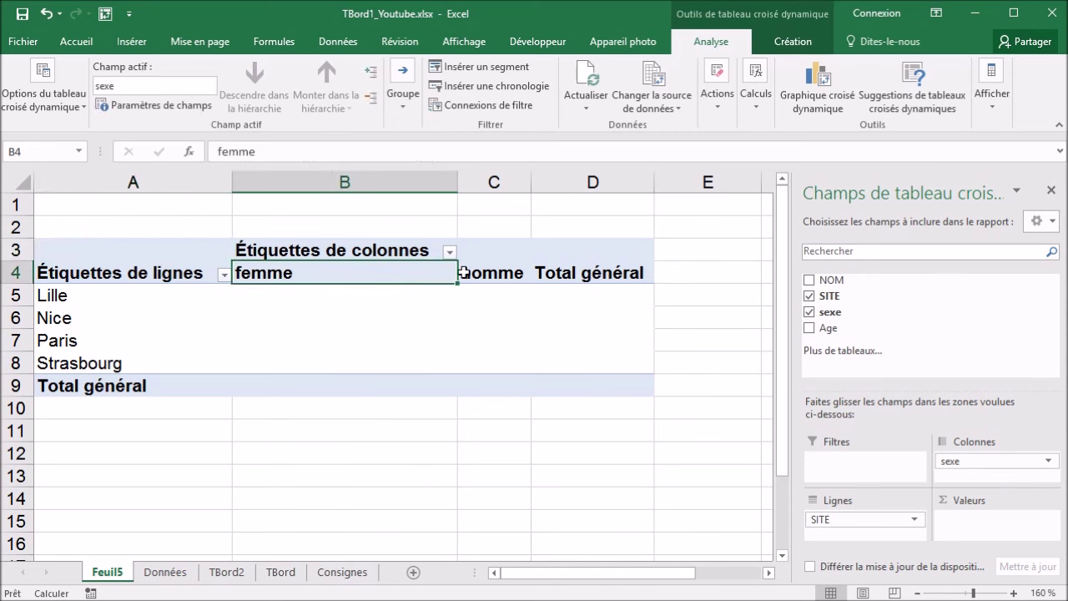
{"action": "left_click", "coordinate": [484, 273]}
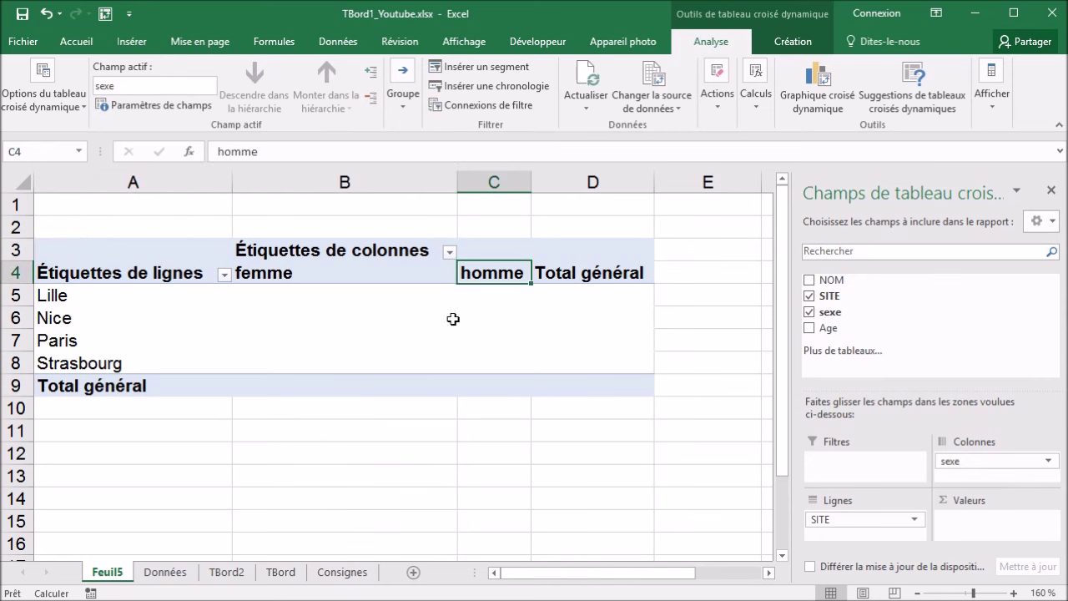
{"action": "left_click", "coordinate": [288, 294]}
{"action": "left_click", "coordinate": [487, 302]}
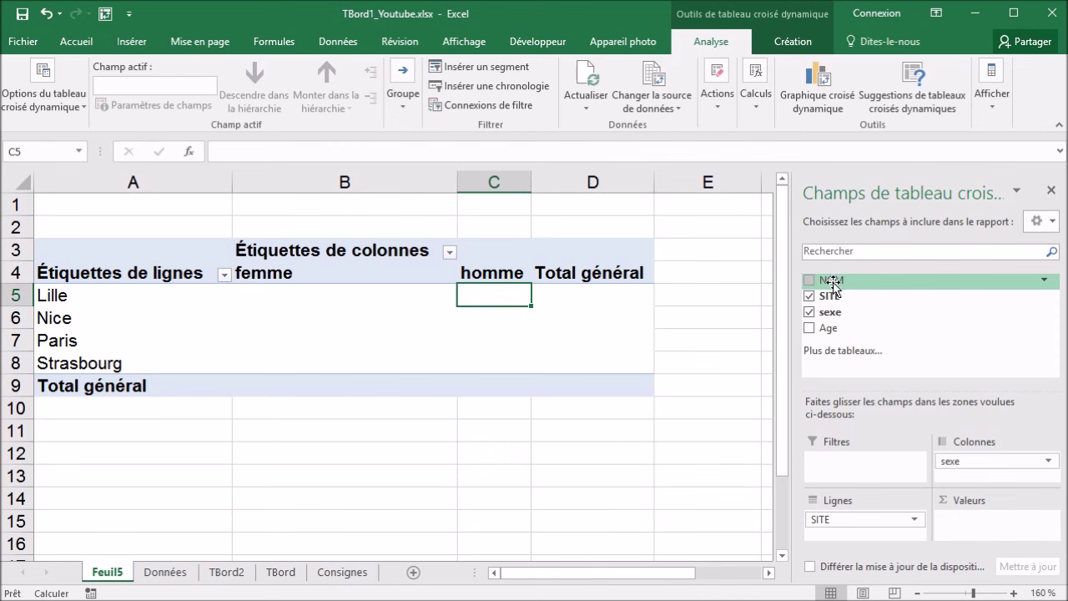
{"action": "left_click_drag", "start_coordinate": [833, 287], "coordinate": [960, 528]}
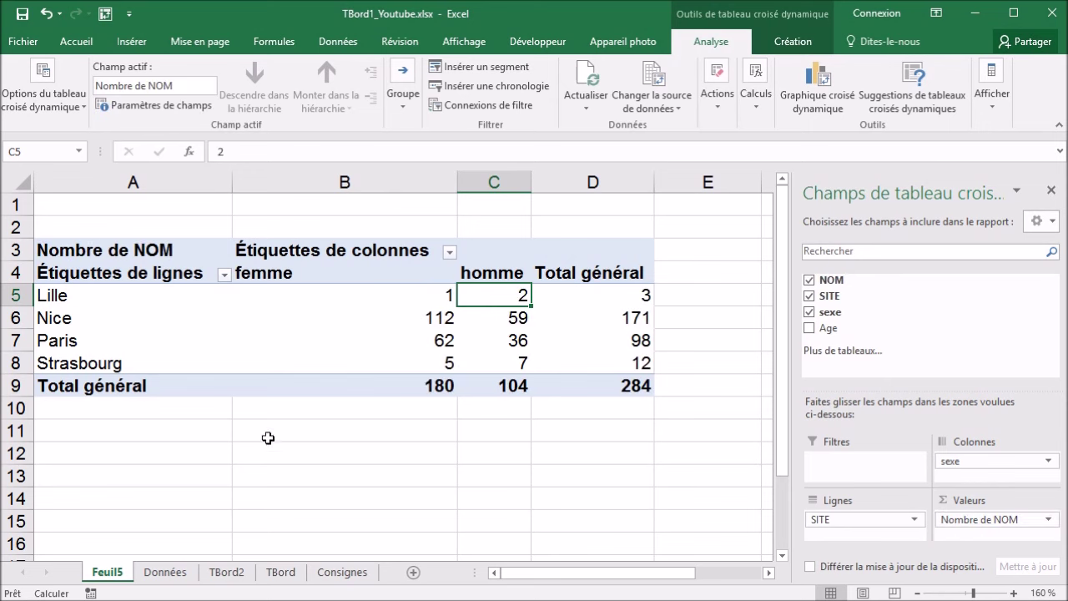
Check Lille's femme, homme and grand total (3) counts, then open TBord.
{"action": "left_click", "coordinate": [635, 295]}
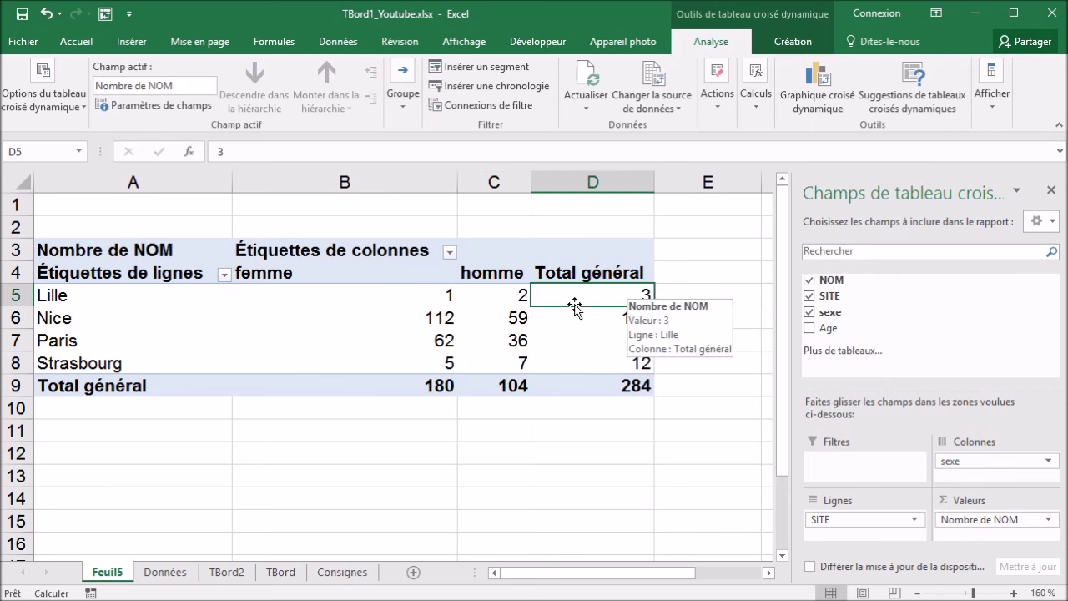
{"action": "left_click", "coordinate": [407, 296]}
{"action": "left_click", "coordinate": [470, 294]}
{"action": "left_click", "coordinate": [269, 574]}
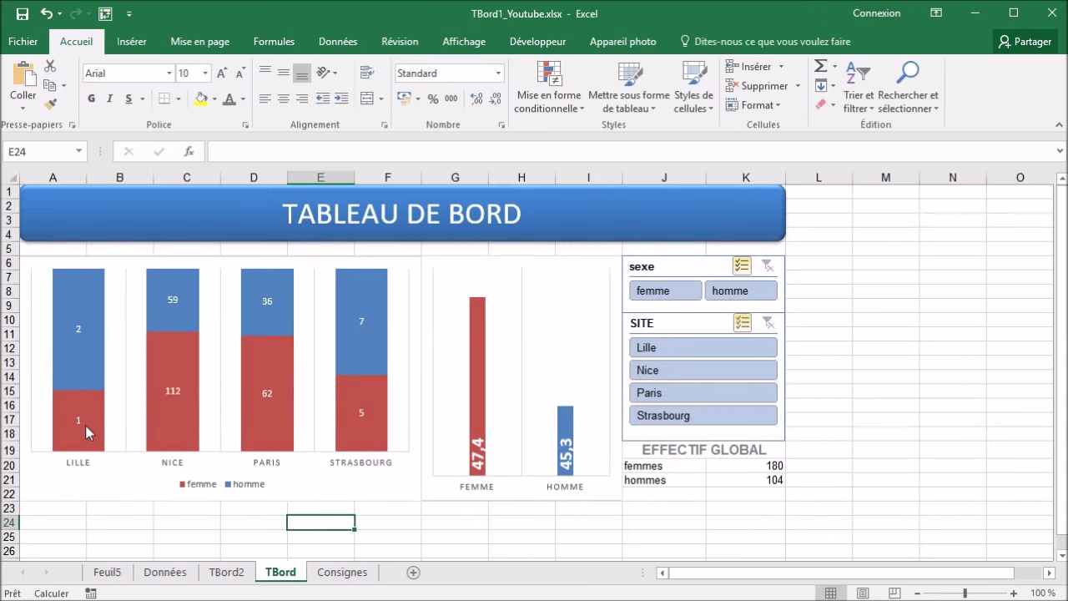
Select the Nice row label in Feuil5's site-by-sexe pivot table with the Insérer commands ready, comparing against TBord.
{"action": "left_click", "coordinate": [108, 574]}
{"action": "left_click", "coordinate": [166, 305]}
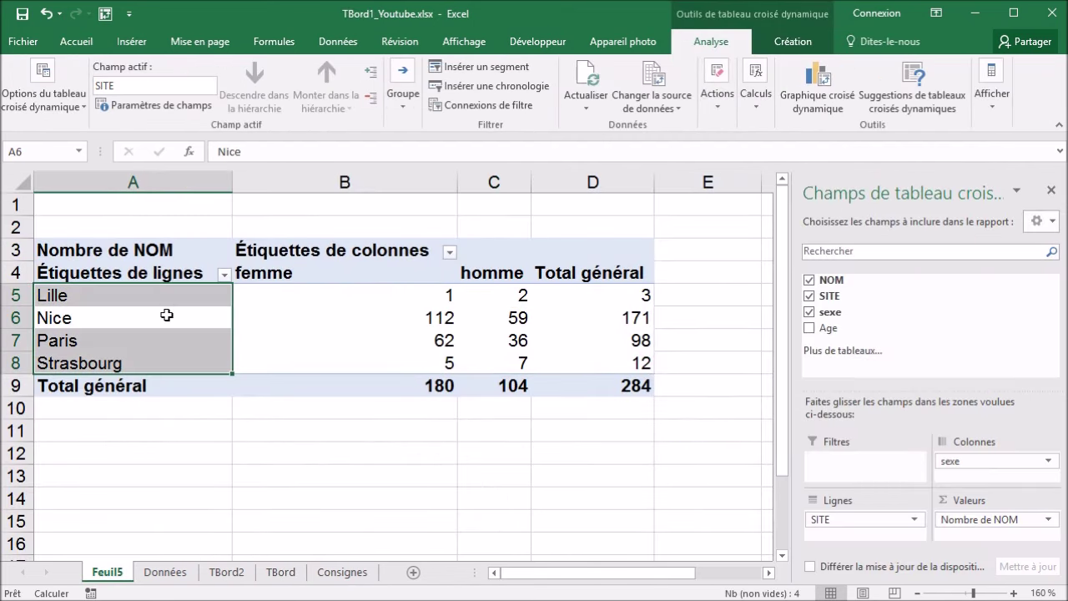
{"action": "left_click", "coordinate": [172, 320]}
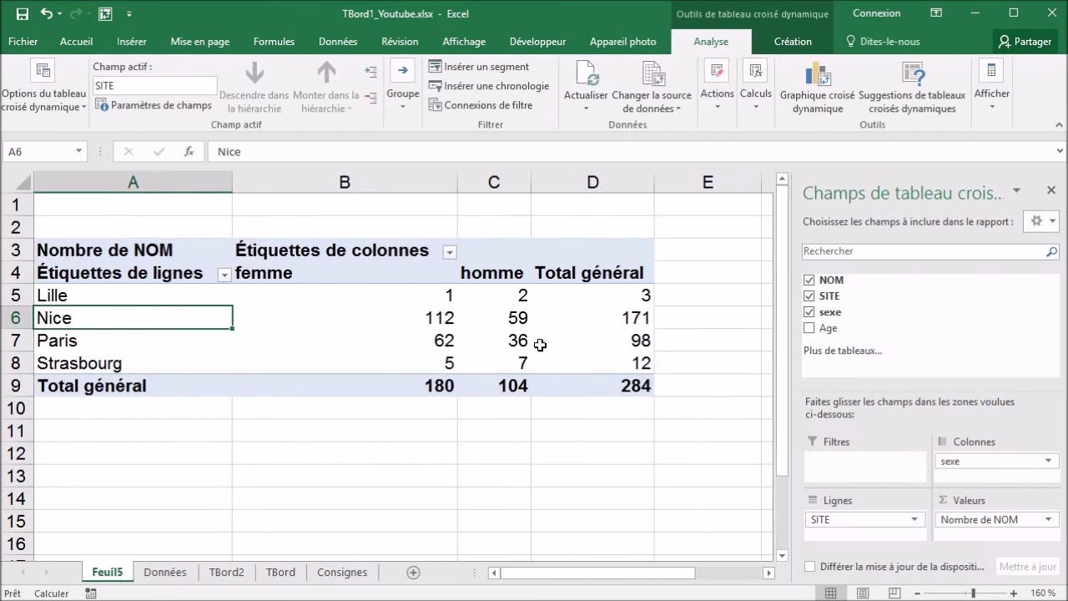
{"action": "left_click", "coordinate": [132, 43]}
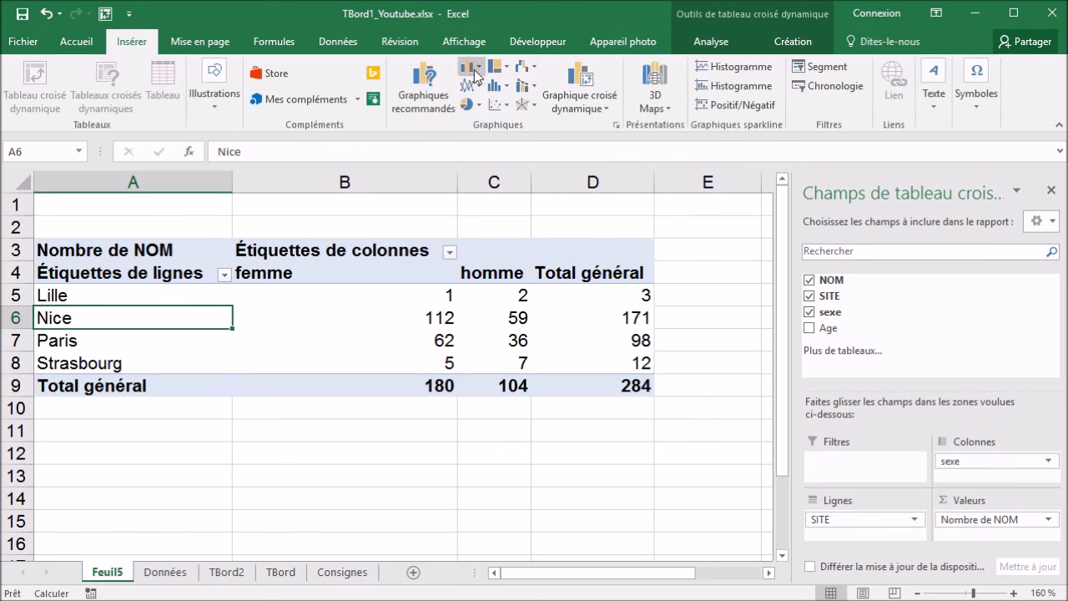
{"action": "left_click", "coordinate": [280, 572]}
{"action": "mouse_move", "coordinate": [84, 446]}
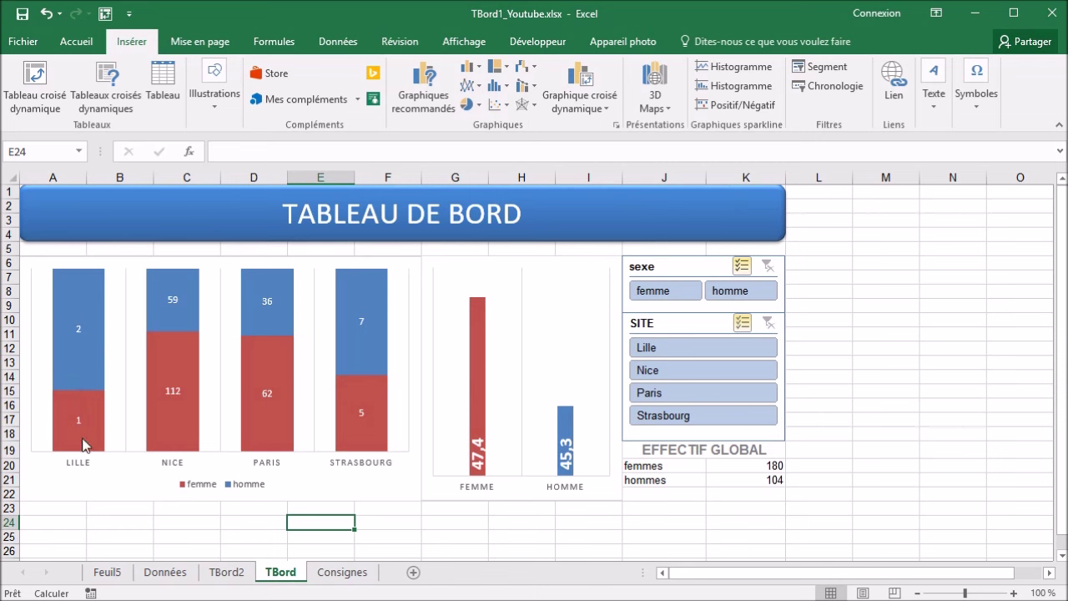
{"action": "left_click", "coordinate": [107, 573]}
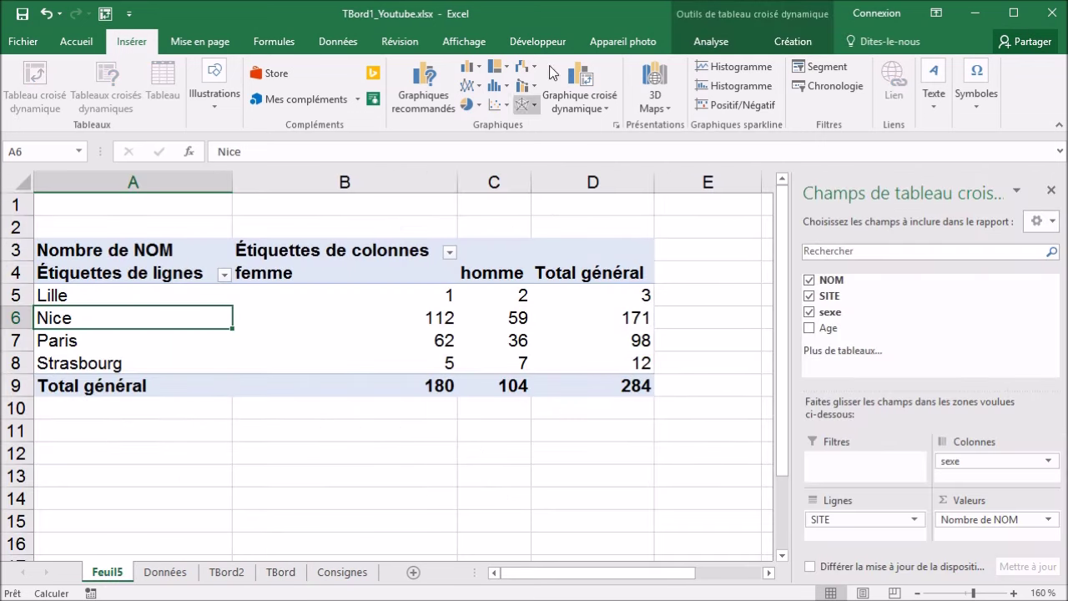
Insert a 100% stacked column pivot chart of femme/homme counts per site and apply Style 2.
{"action": "left_click", "coordinate": [483, 68]}
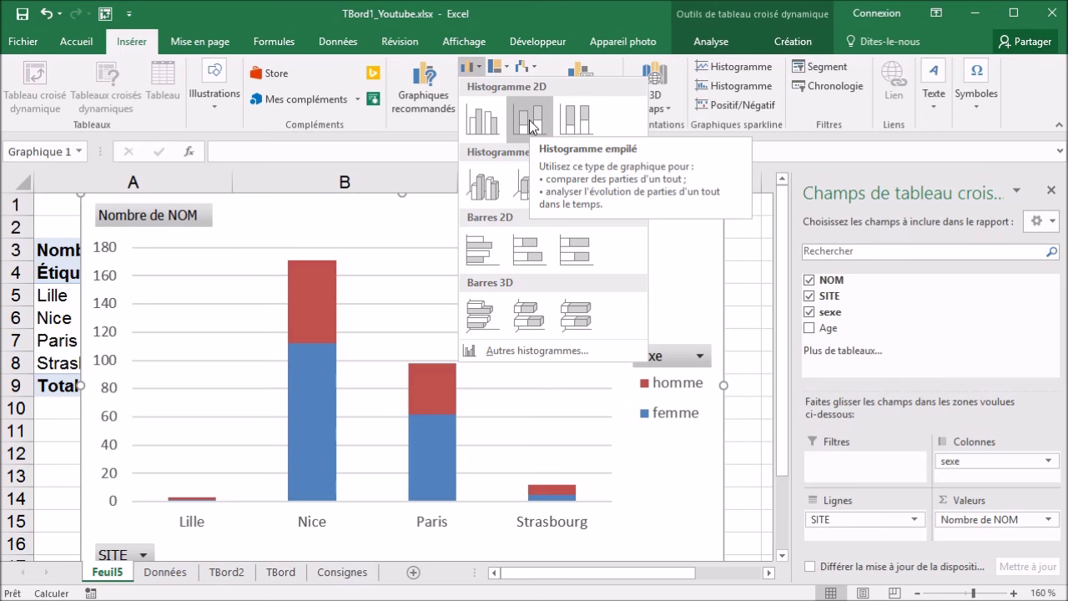
{"action": "left_click", "coordinate": [573, 123]}
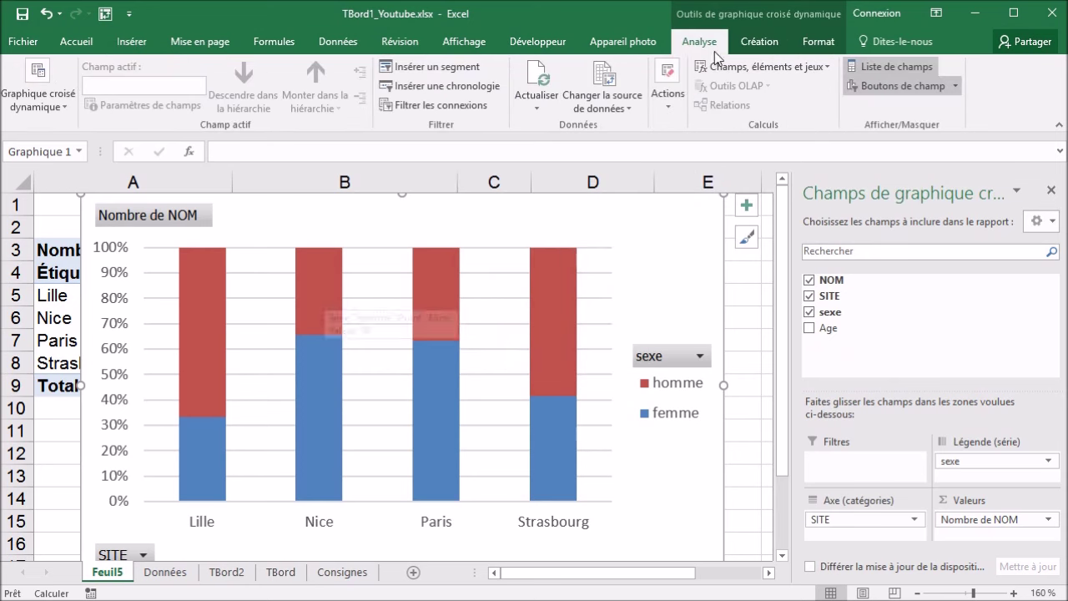
{"action": "left_click", "coordinate": [766, 44]}
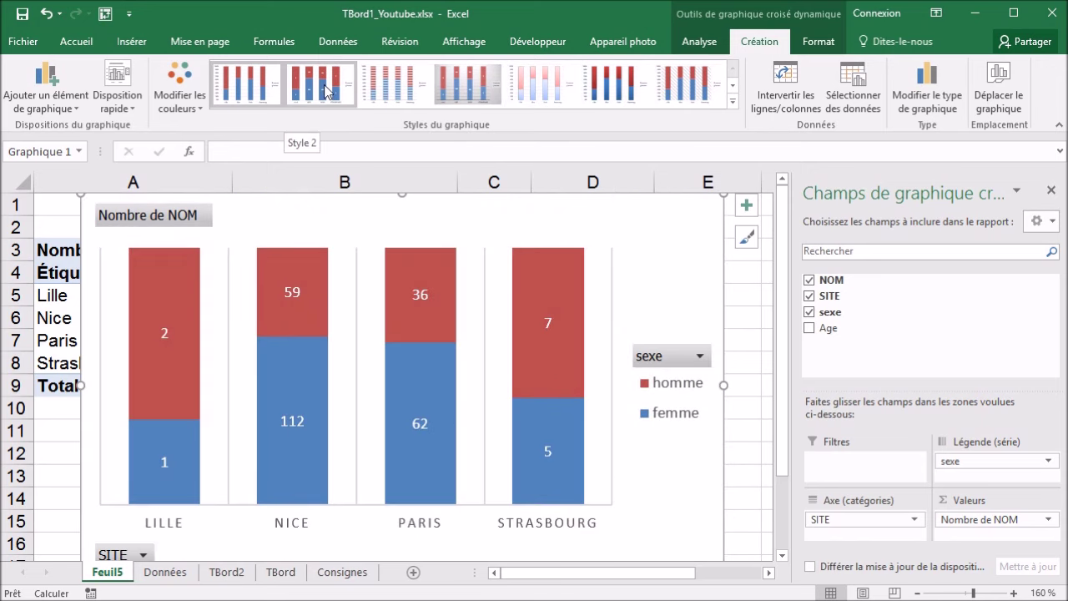
{"action": "left_click", "coordinate": [327, 92]}
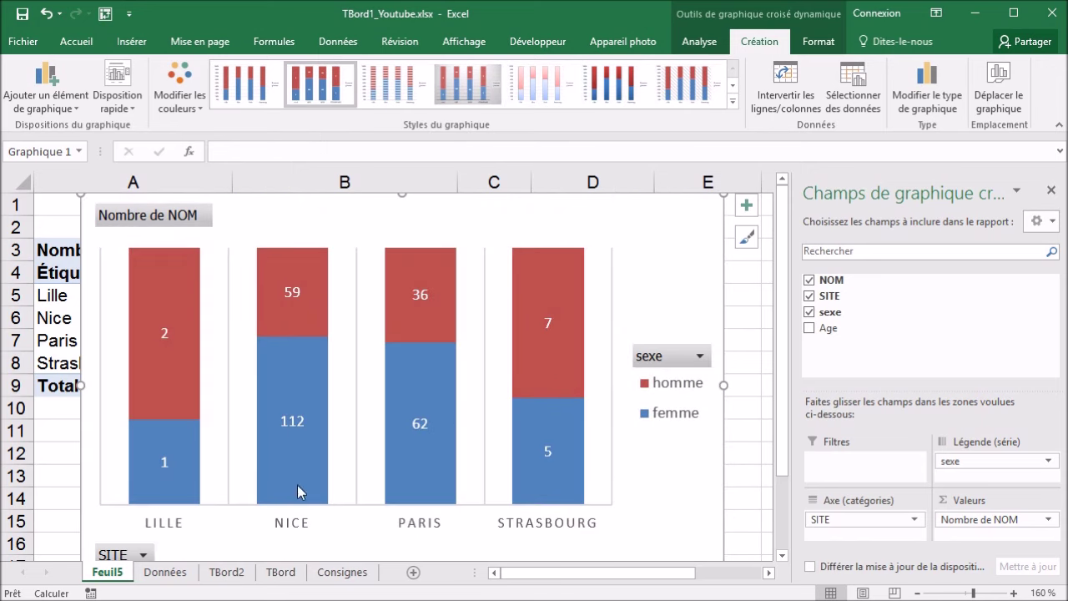
{"action": "left_click", "coordinate": [280, 572]}
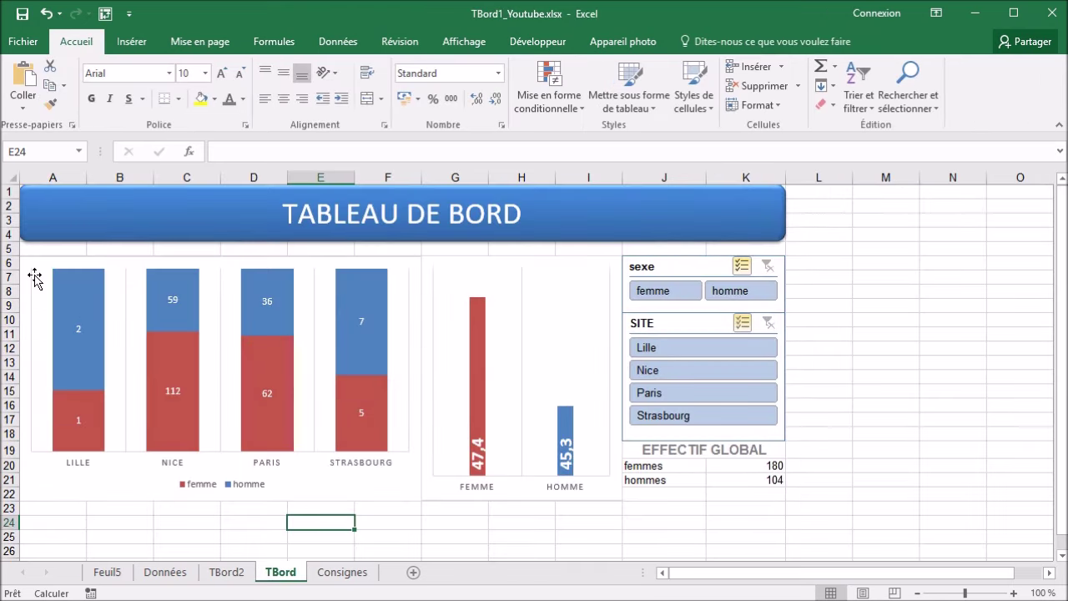
Set the pivot chart's sexe legend position to Bas, then close the format pane and field list.
{"action": "left_click", "coordinate": [117, 579]}
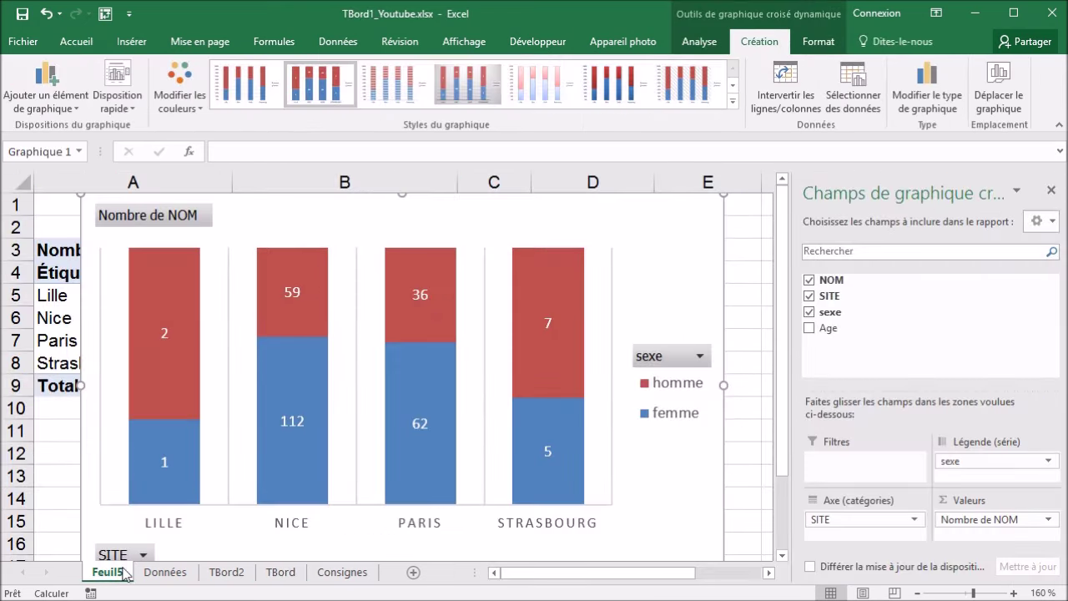
{"action": "left_click", "coordinate": [653, 386]}
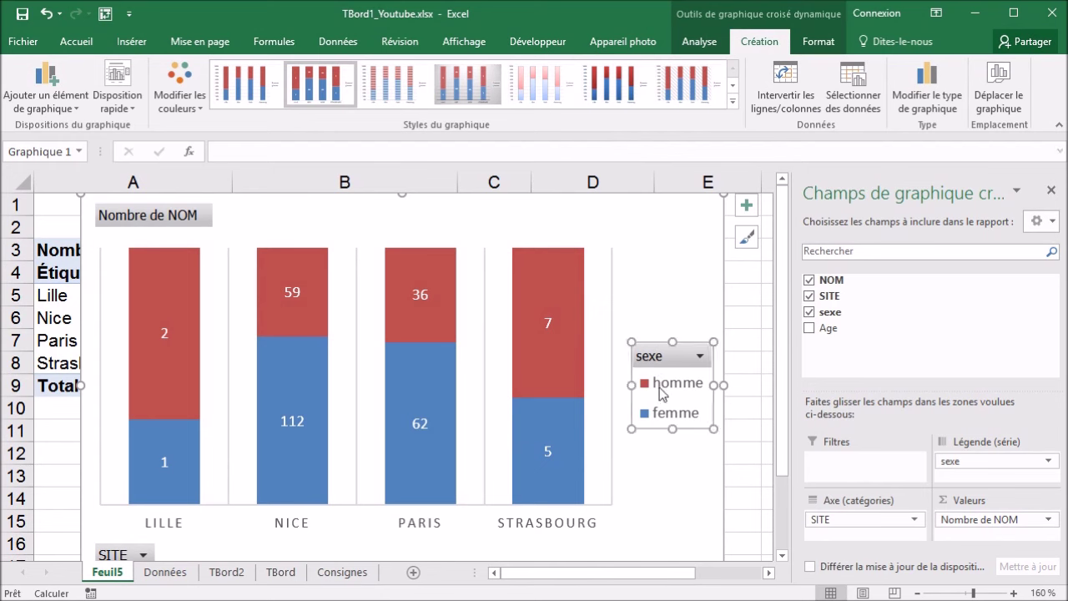
{"action": "left_click", "coordinate": [279, 574]}
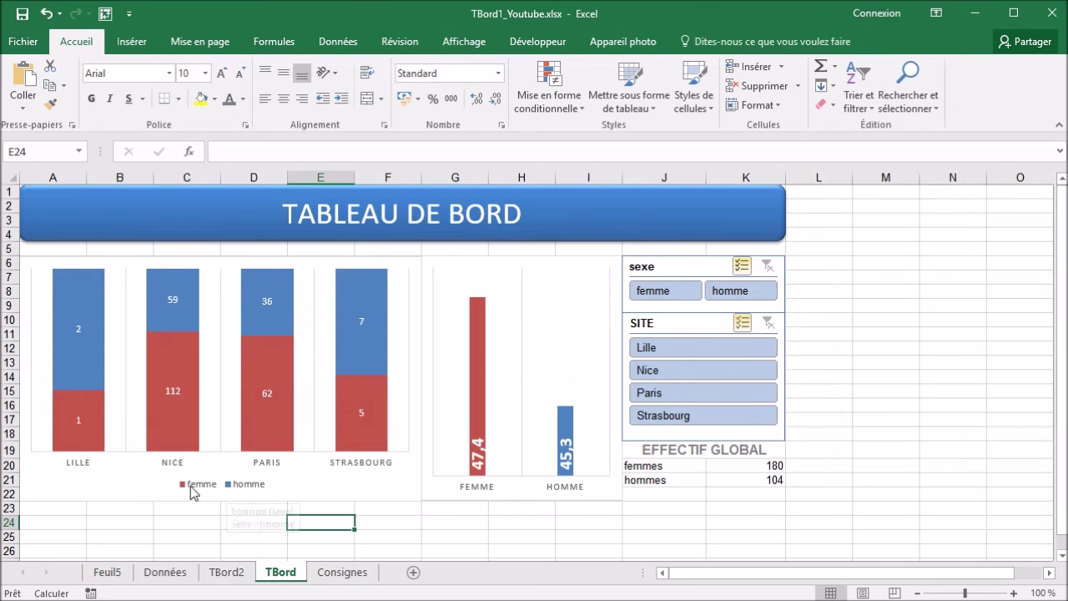
{"action": "left_click", "coordinate": [106, 573]}
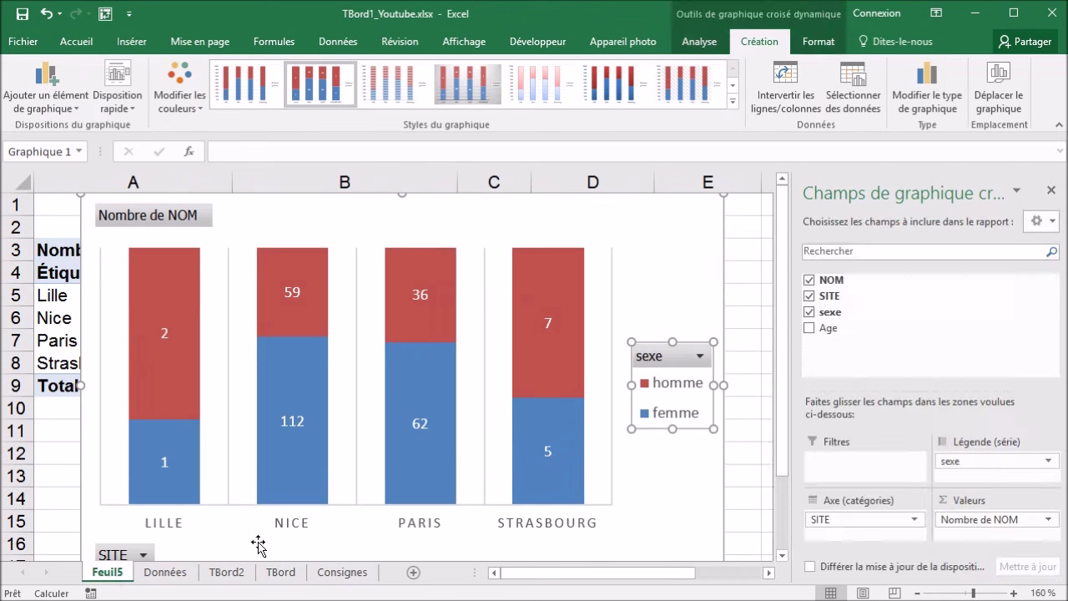
{"action": "right_click", "coordinate": [676, 384]}
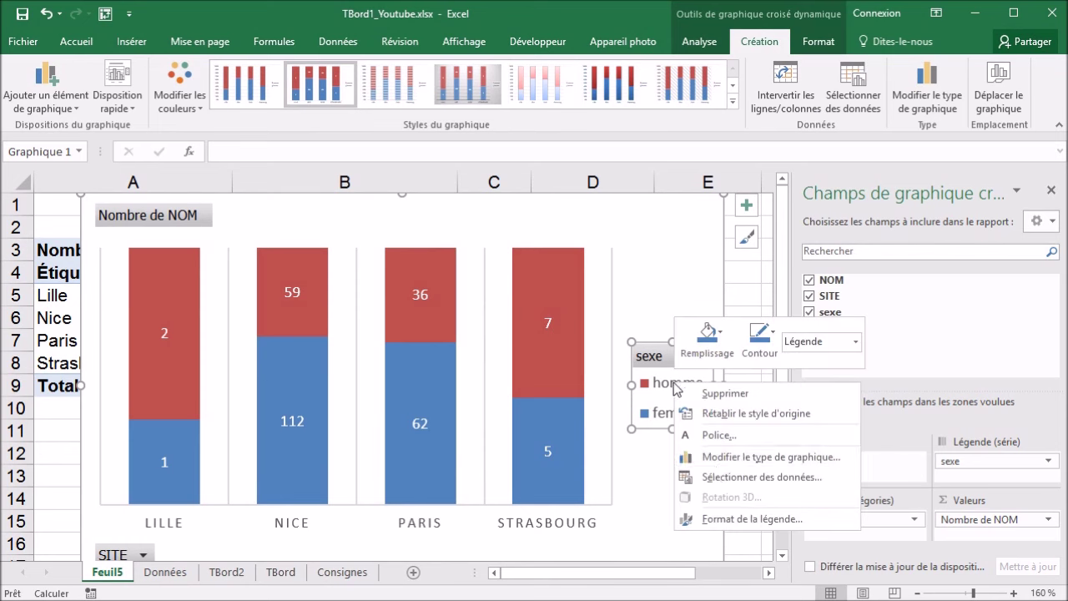
{"action": "left_click", "coordinate": [721, 519]}
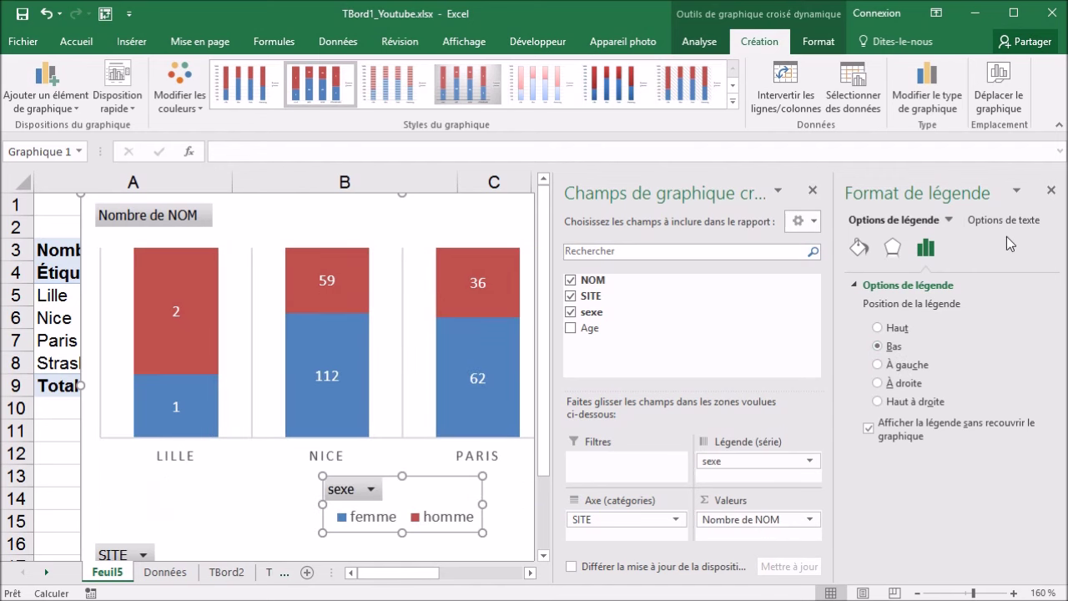
{"action": "left_click", "coordinate": [1051, 191]}
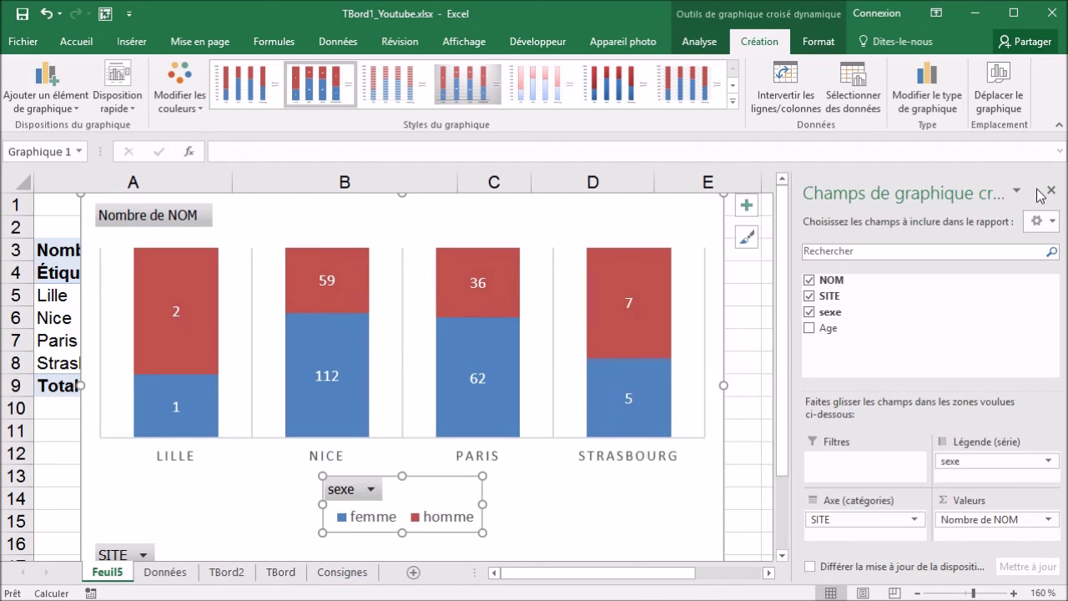
{"action": "left_click", "coordinate": [1050, 191]}
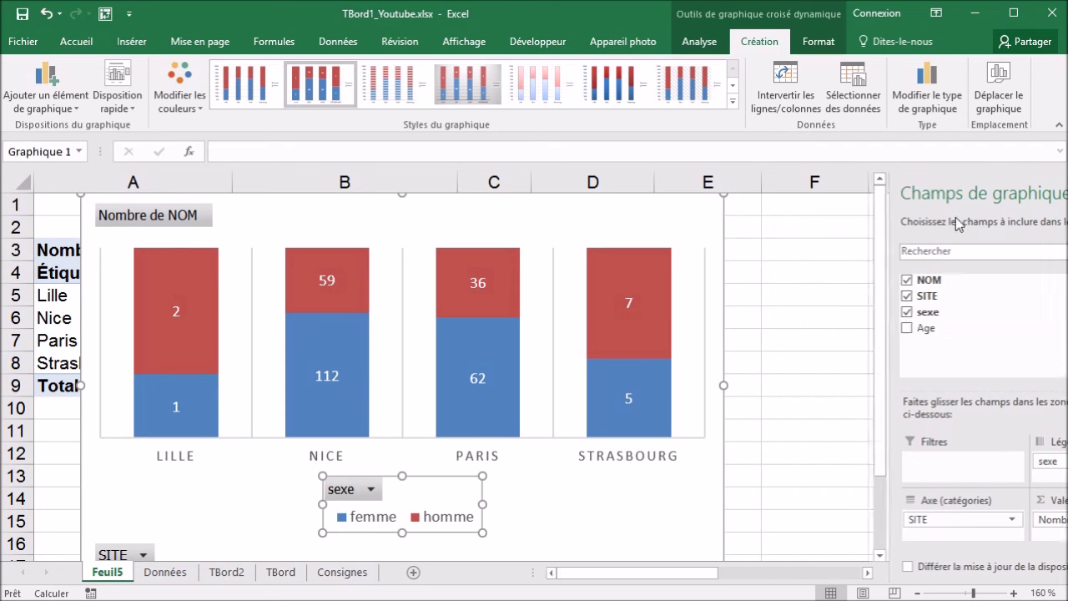
Filter the pivot chart's sexe field to homme only, then restore both femme and homme.
{"action": "left_click", "coordinate": [702, 46]}
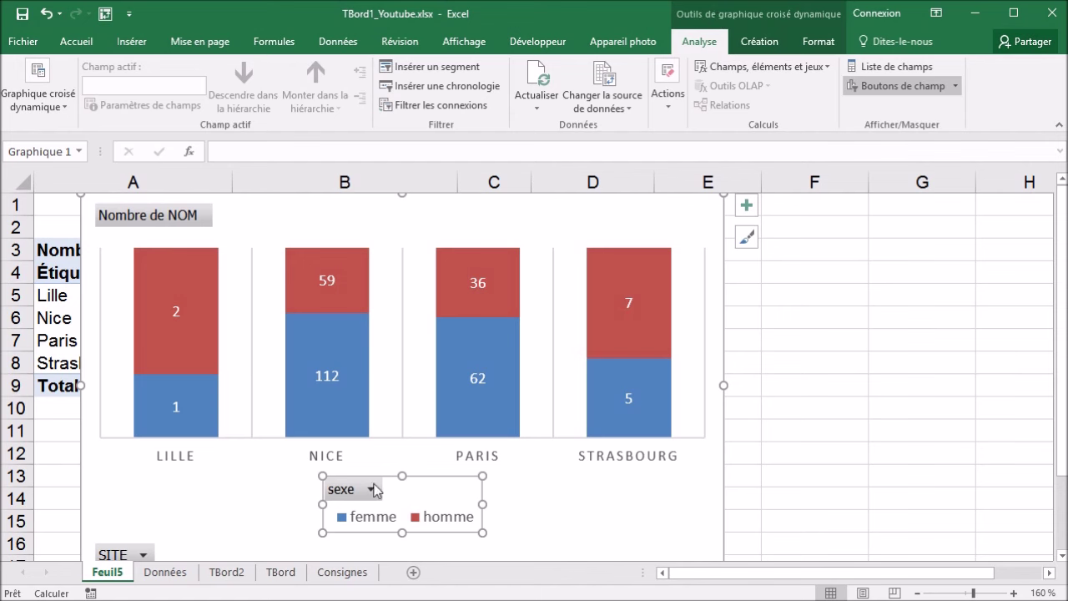
{"action": "left_click", "coordinate": [371, 490]}
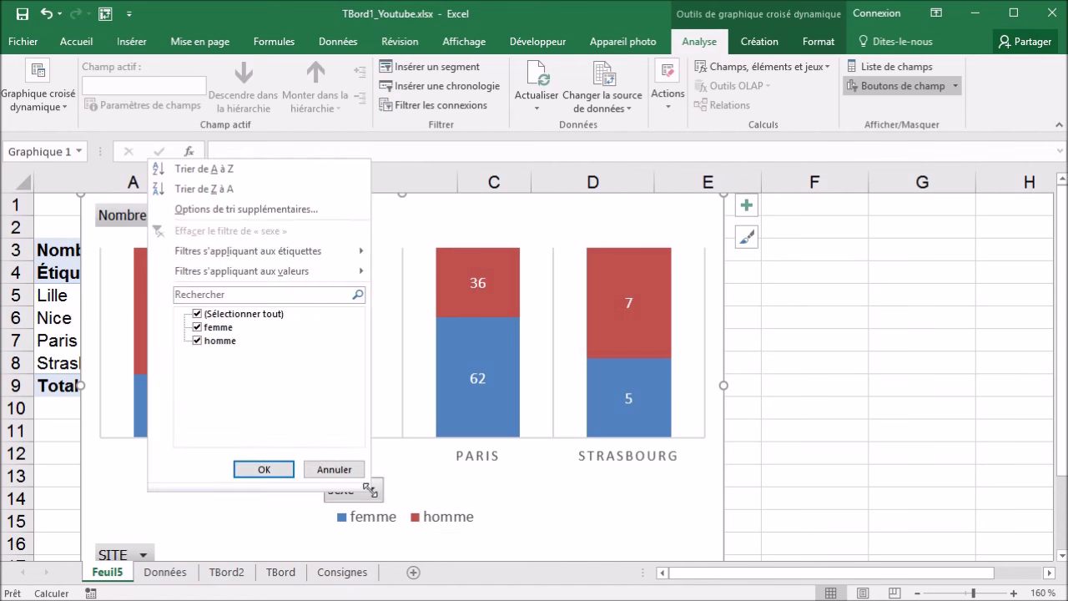
{"action": "left_click", "coordinate": [197, 327]}
{"action": "left_click", "coordinate": [266, 470]}
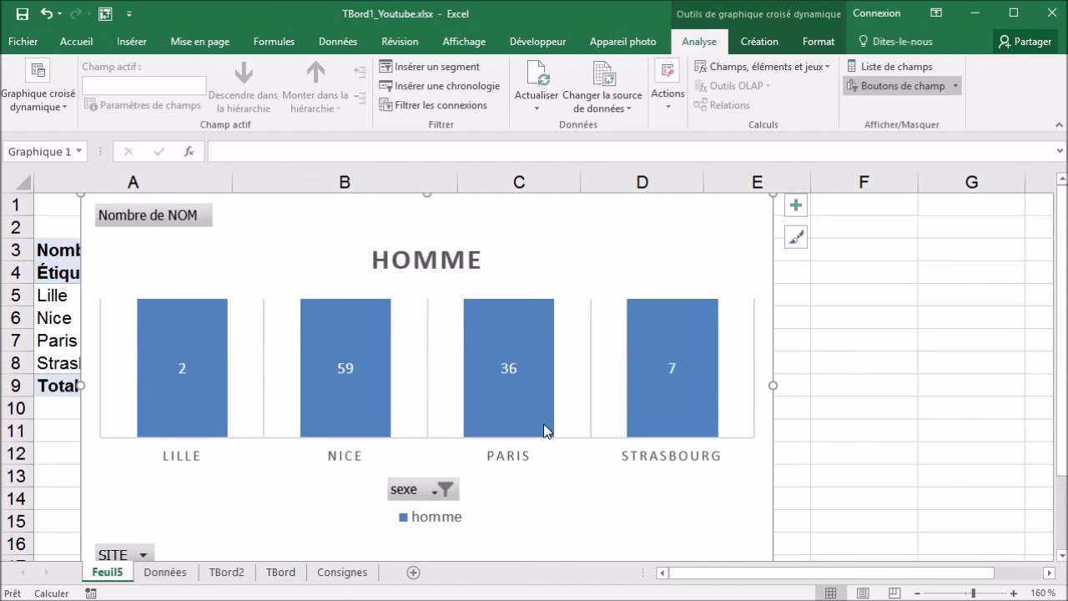
{"action": "left_click", "coordinate": [392, 495]}
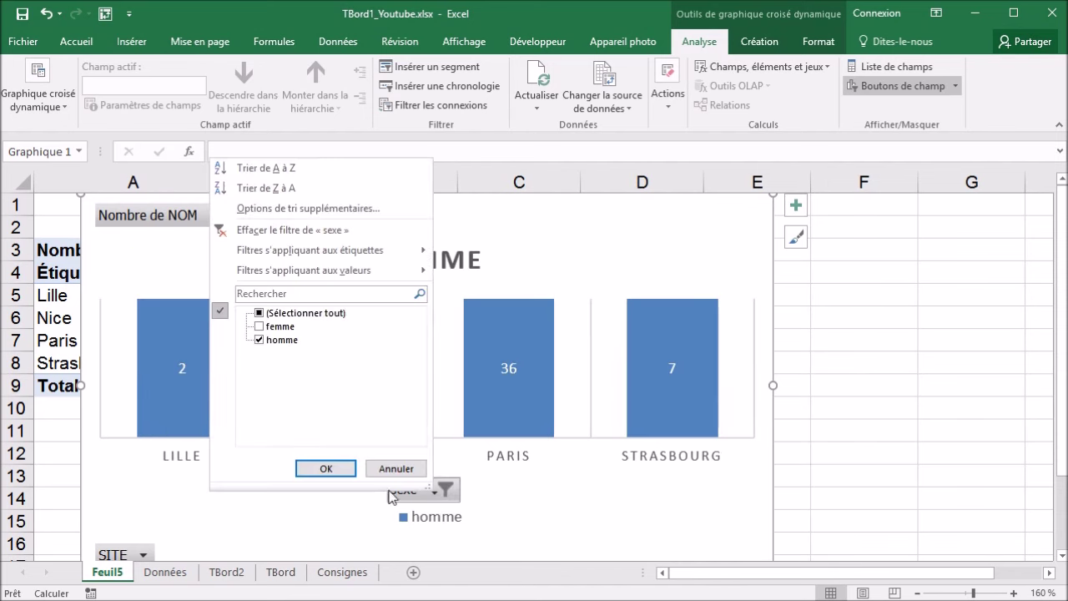
{"action": "left_click", "coordinate": [260, 326]}
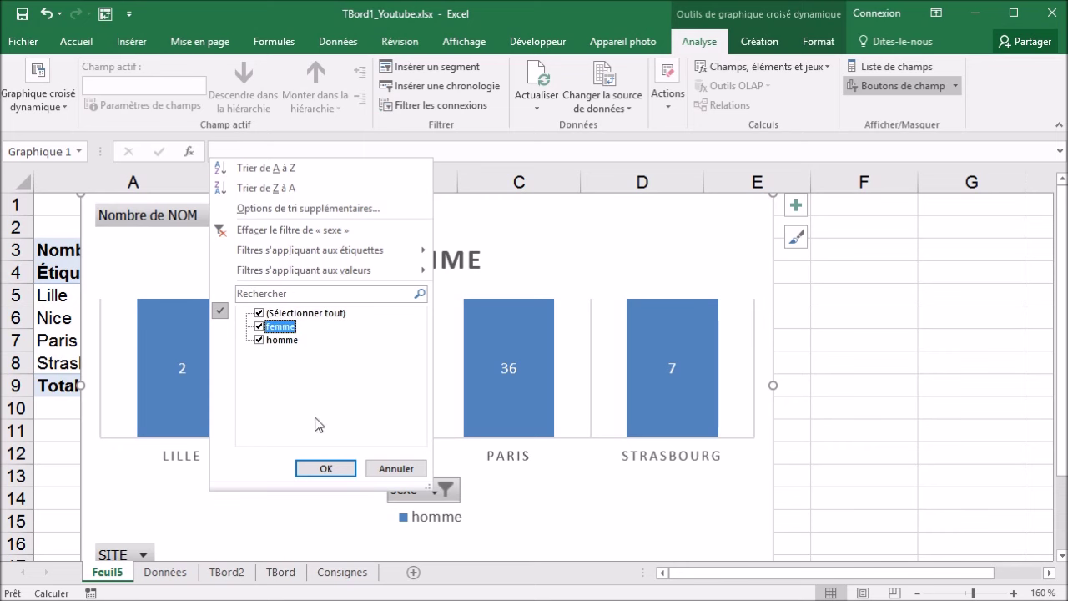
{"action": "left_click", "coordinate": [324, 468]}
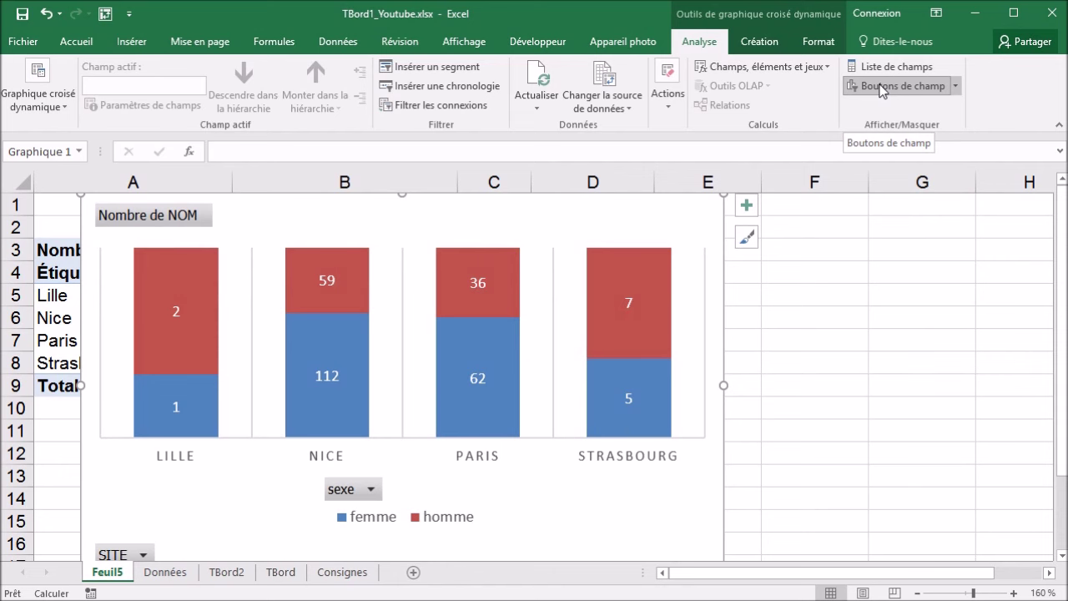
Hide the chart's field buttons, remove the pivot chart from Feuil5, and go to TBord2.
{"action": "left_click", "coordinate": [882, 87]}
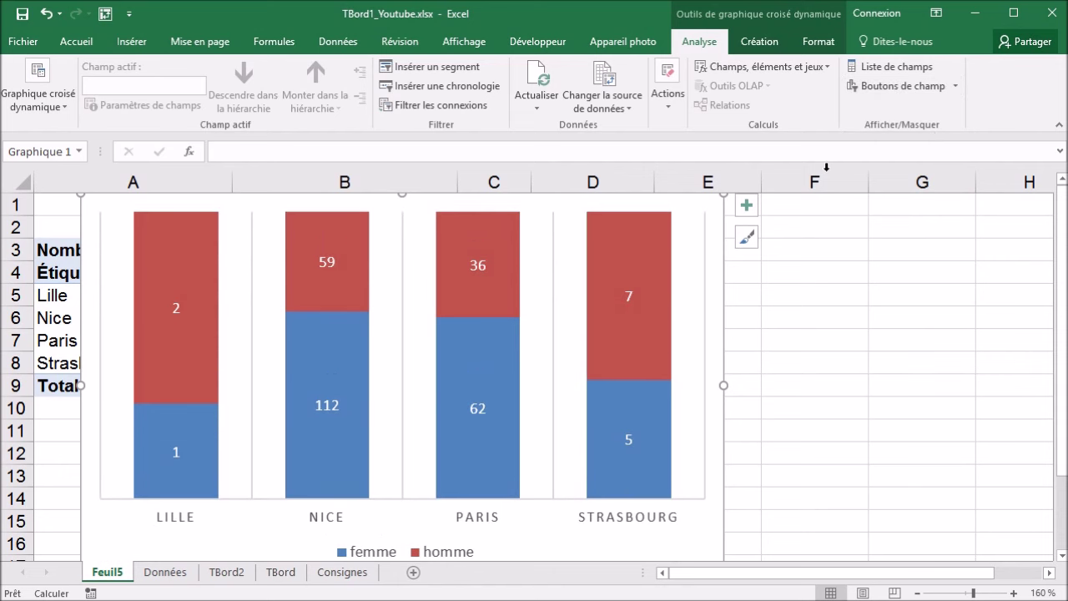
{"action": "left_click", "coordinate": [812, 289]}
{"action": "scroll", "coordinate": [688, 280], "scroll_direction": "down", "scroll_amount": 2}
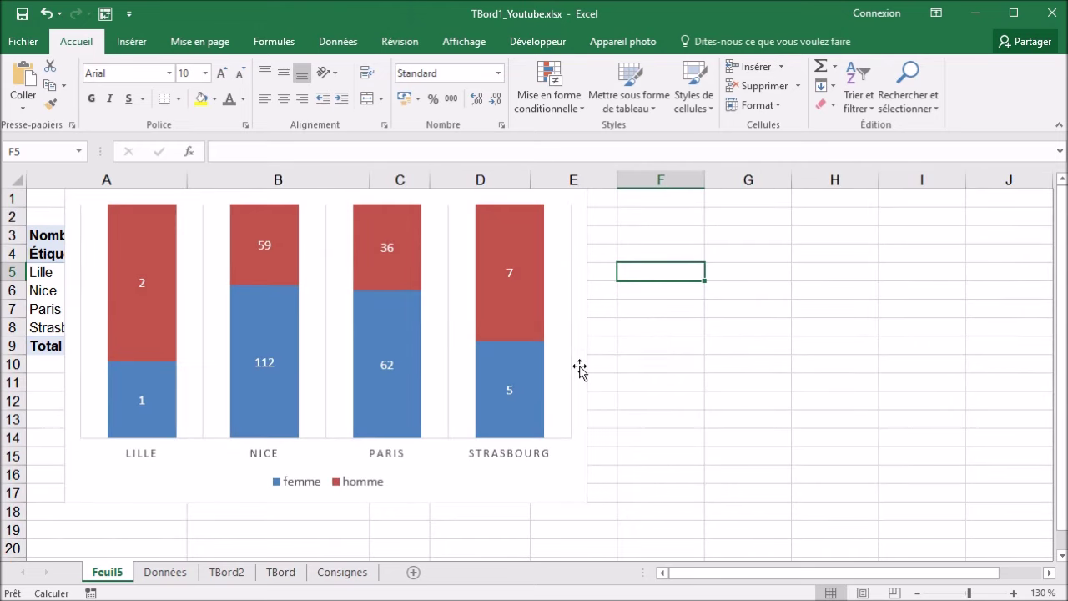
{"action": "left_click", "coordinate": [578, 397]}
{"action": "key", "text": "Delete"}
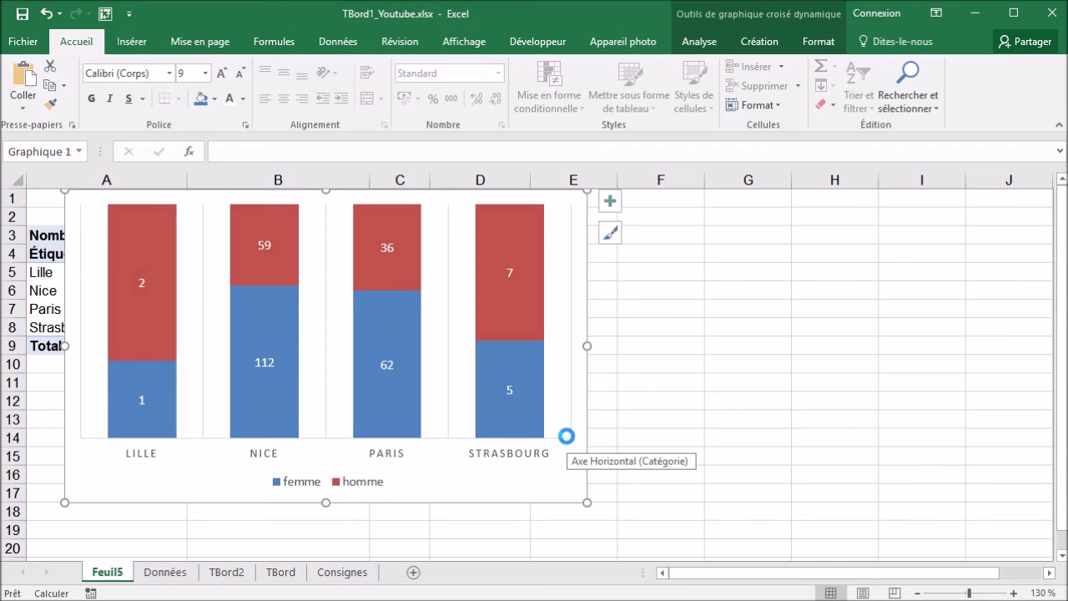
{"action": "left_click", "coordinate": [229, 572]}
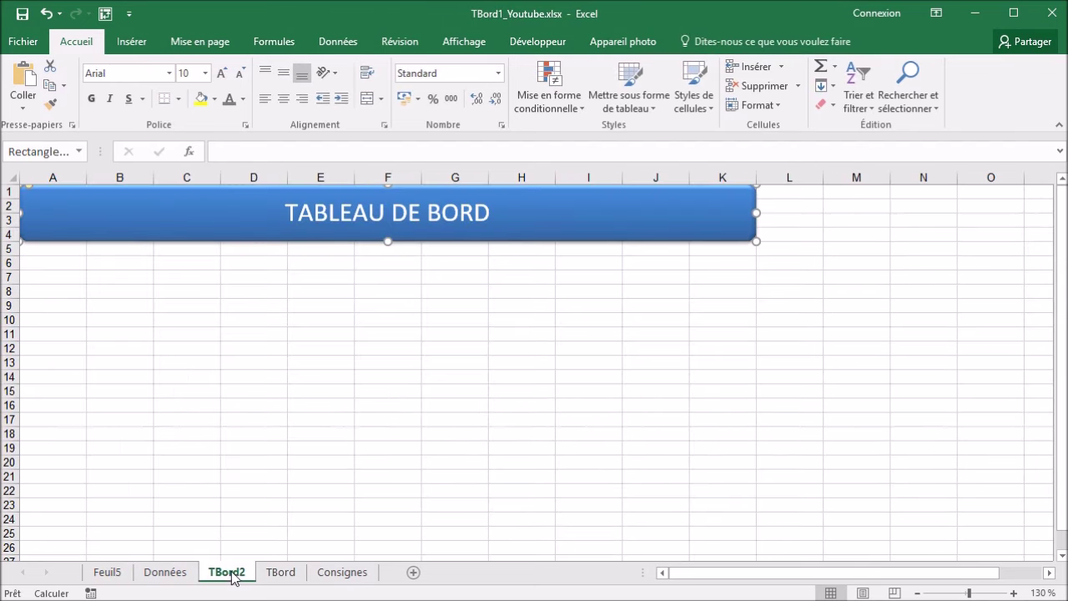
Paste the stacked site chart at A6 under the TBord2 banner and resize it to match TBord.
{"action": "left_click", "coordinate": [57, 264]}
{"action": "key", "text": "ctrl+v"}
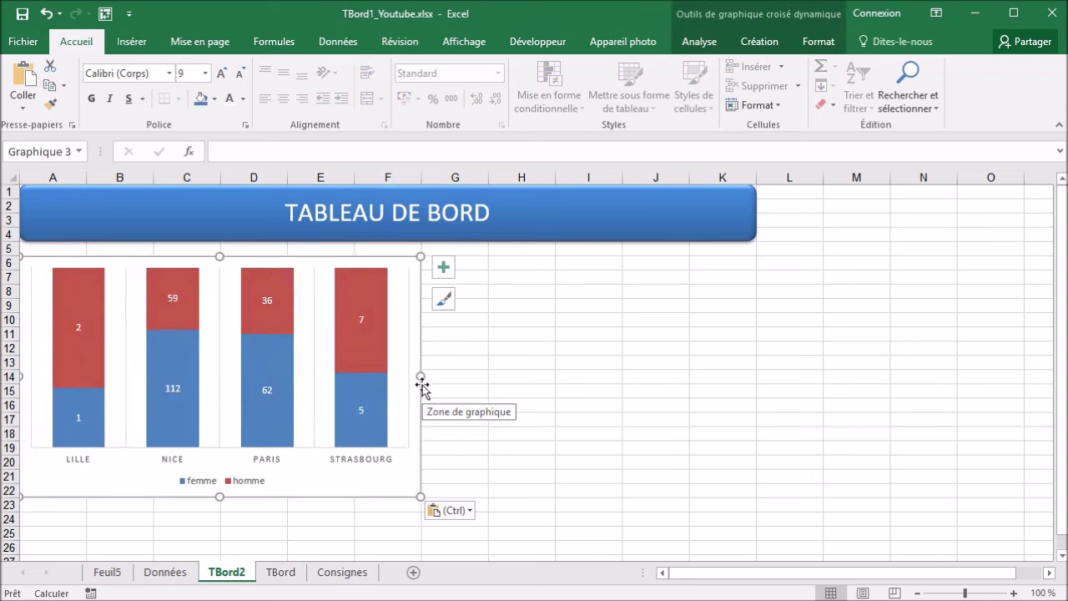
{"action": "left_click_drag", "start_coordinate": [422, 377], "coordinate": [491, 377]}
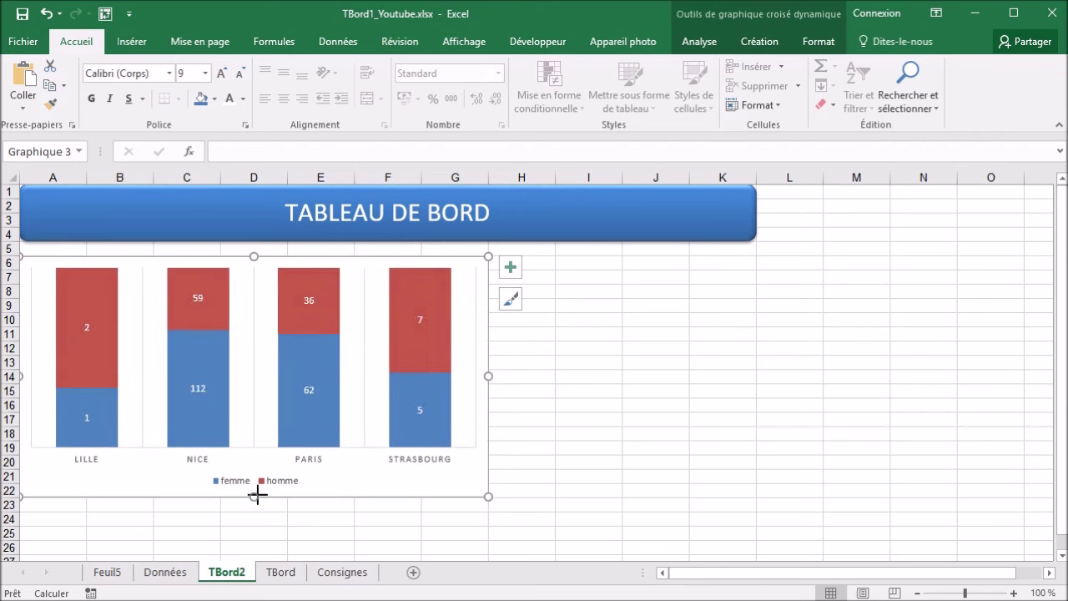
{"action": "left_click_drag", "start_coordinate": [257, 495], "coordinate": [258, 495]}
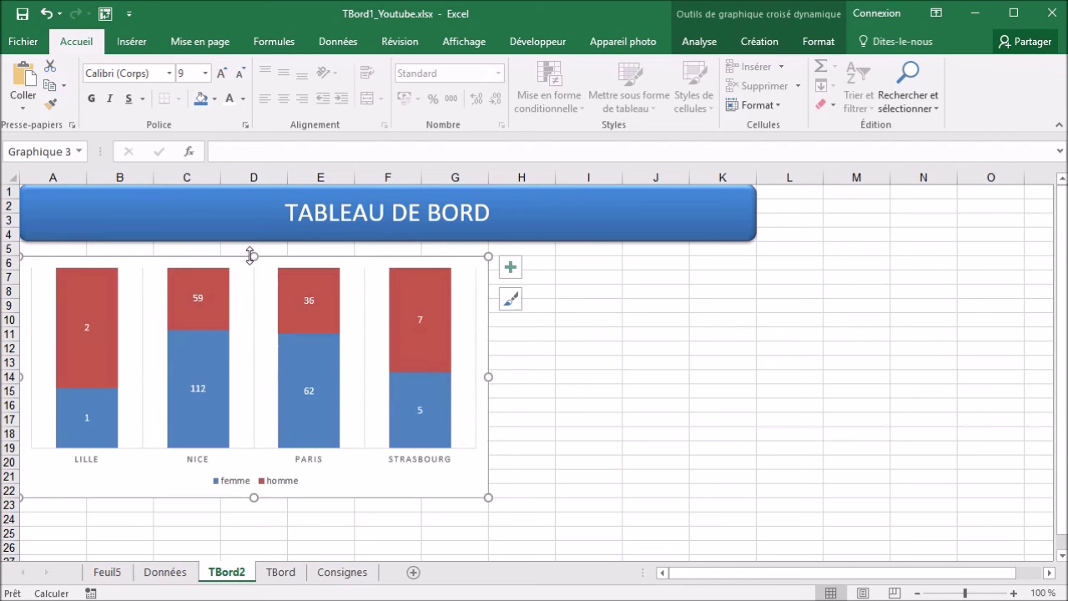
{"action": "mouse_move", "coordinate": [251, 256]}
{"action": "left_mouse_down"}
{"action": "mouse_move", "coordinate": [255, 341]}
{"action": "mouse_move", "coordinate": [274, 255]}
{"action": "left_mouse_up"}
{"action": "left_click", "coordinate": [281, 574]}
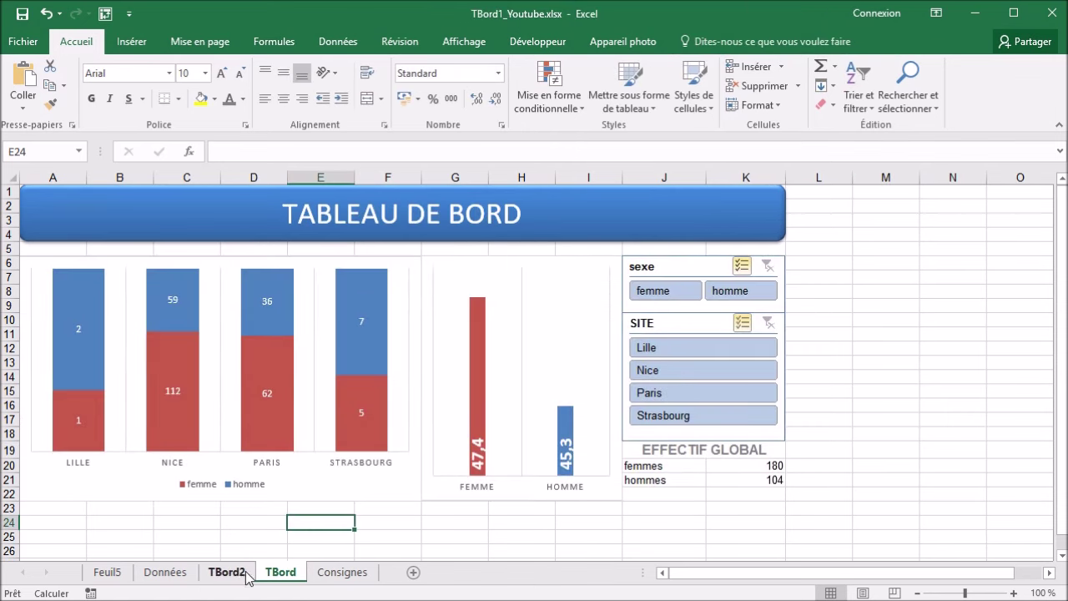
{"action": "left_click", "coordinate": [227, 573]}
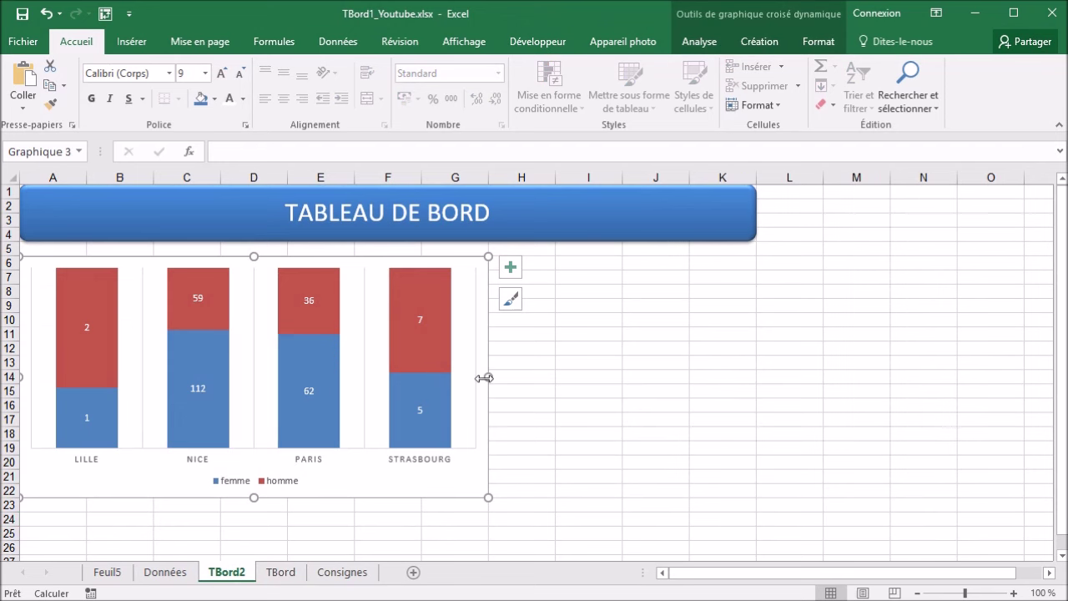
{"action": "left_click_drag", "start_coordinate": [486, 378], "coordinate": [417, 377]}
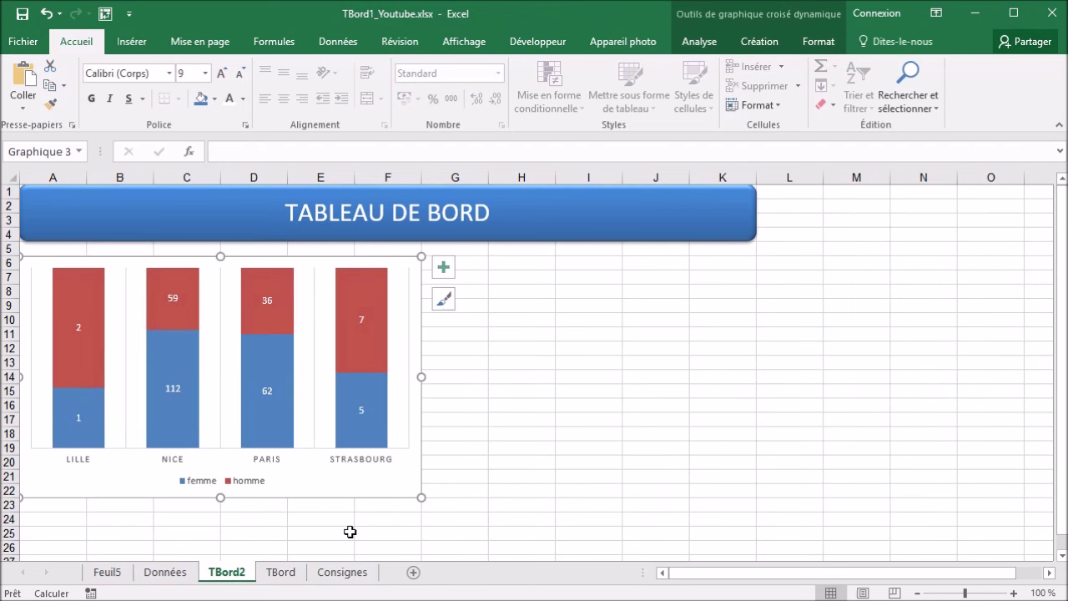
{"action": "left_click", "coordinate": [280, 572]}
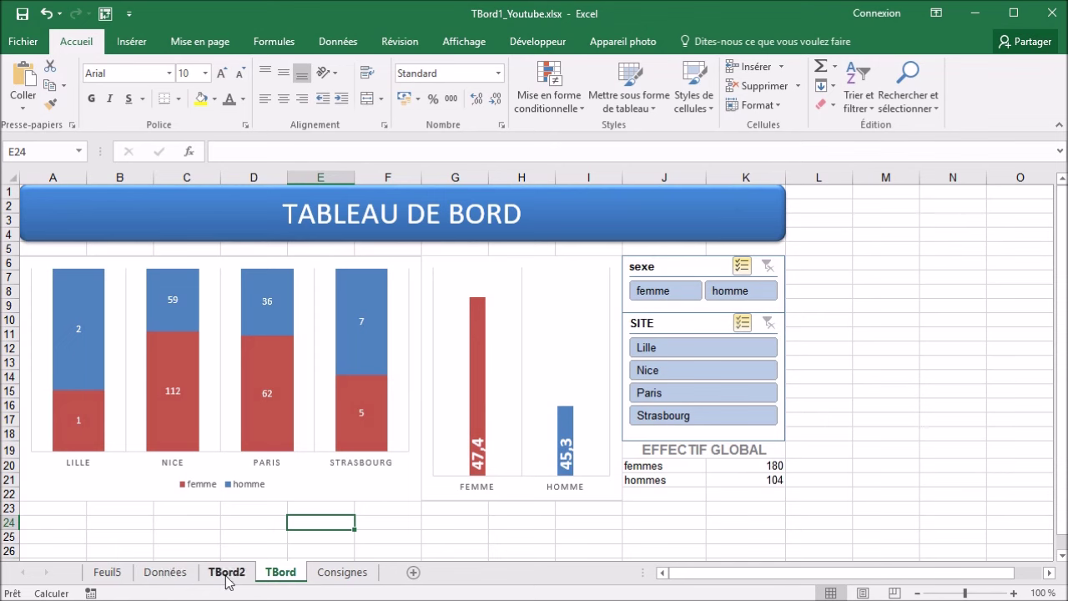
Create a pivot table from the Données table on the existing sheet at Feuil5 cell A13.
{"action": "left_click", "coordinate": [164, 572]}
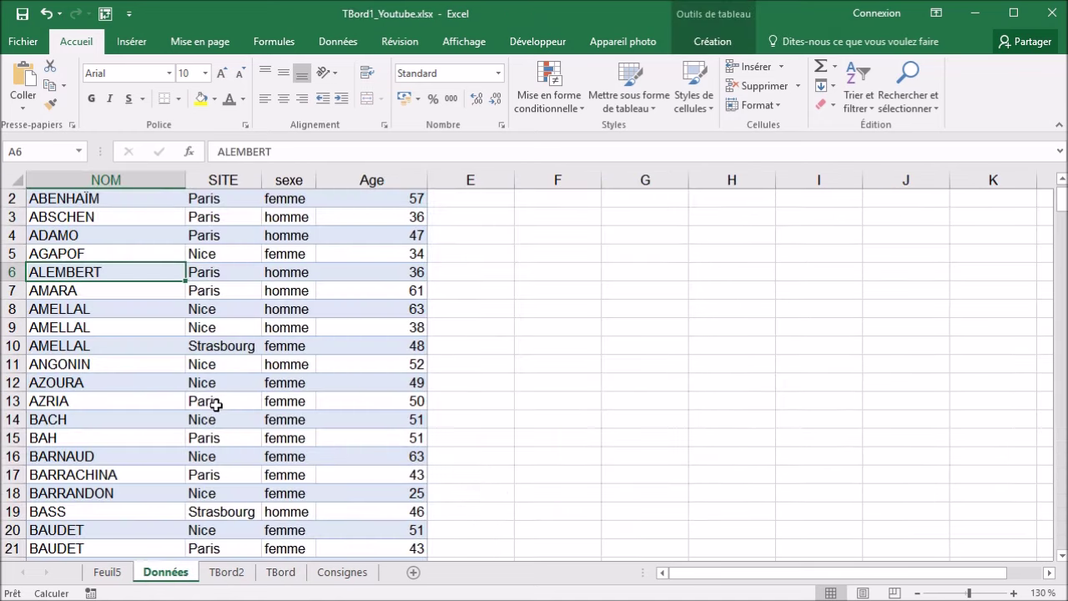
{"action": "left_click", "coordinate": [213, 402]}
{"action": "left_click", "coordinate": [133, 42]}
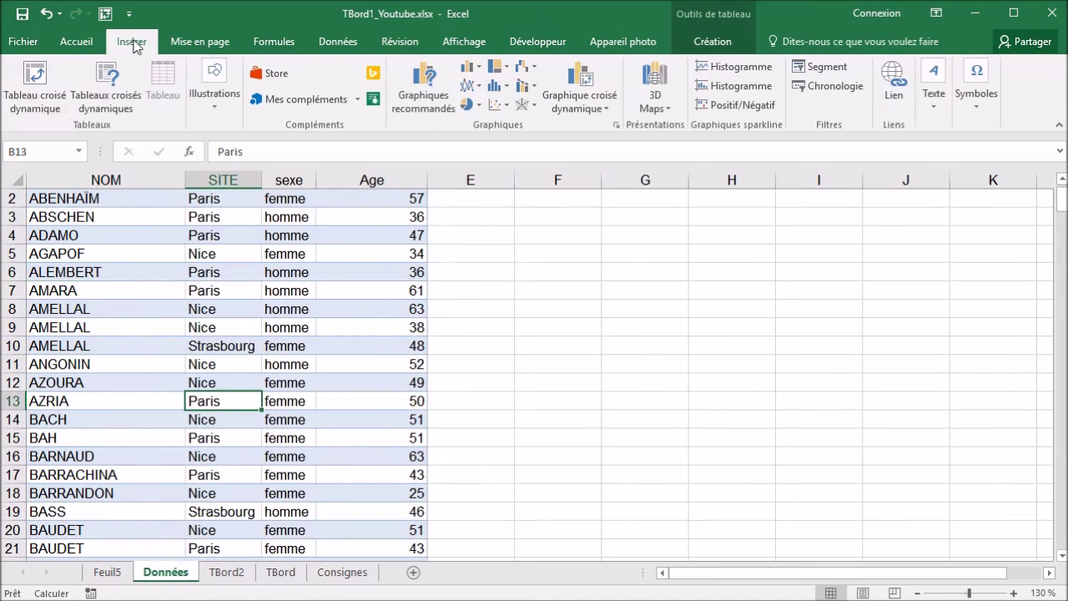
{"action": "left_click", "coordinate": [35, 84]}
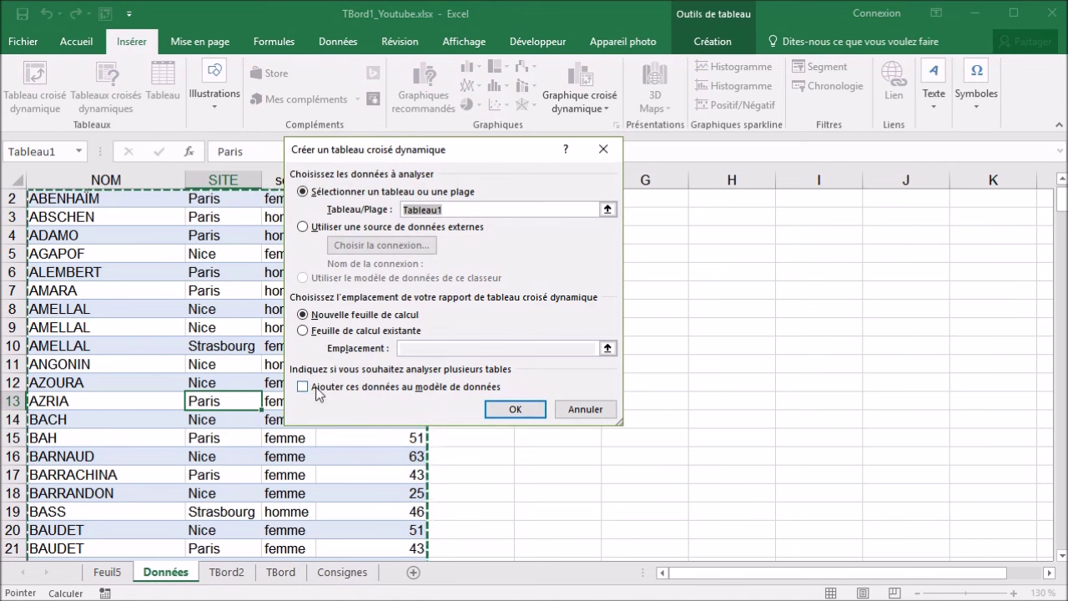
{"action": "left_click", "coordinate": [307, 332]}
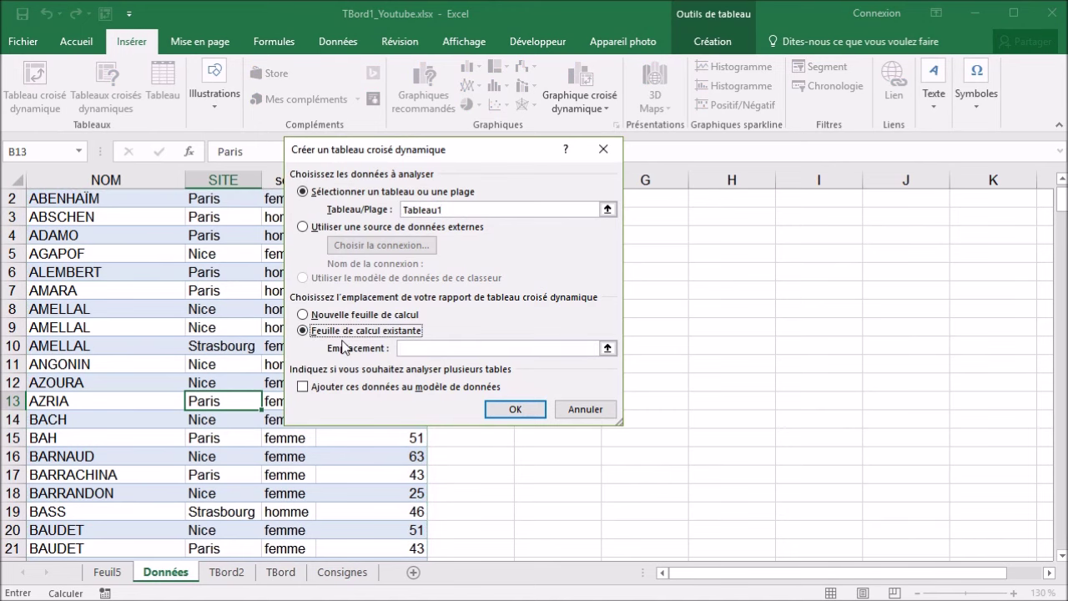
{"action": "left_click", "coordinate": [424, 349]}
{"action": "left_click", "coordinate": [108, 571]}
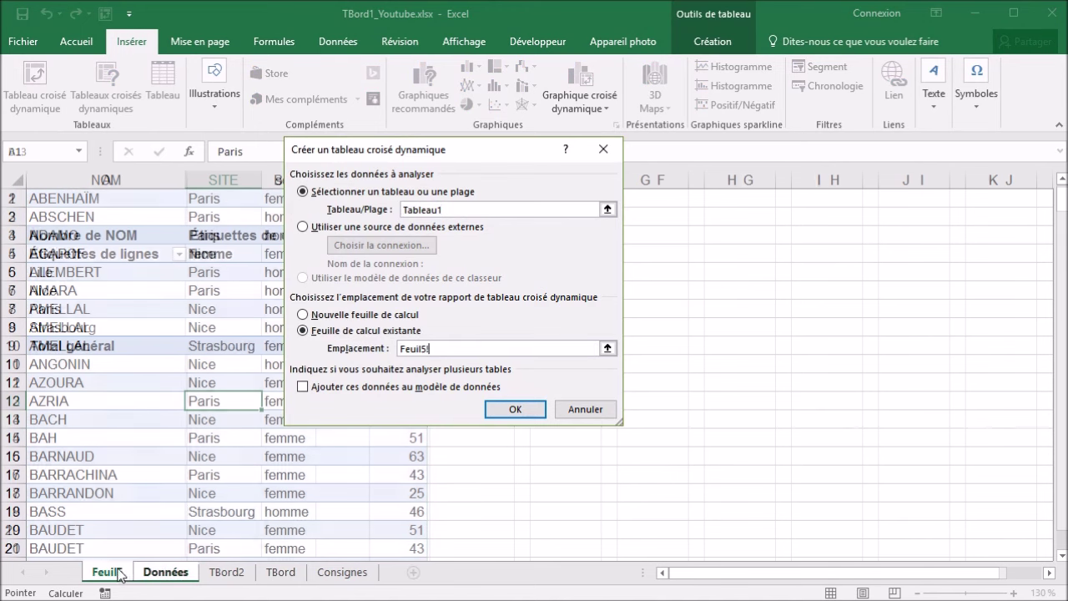
{"action": "left_click", "coordinate": [106, 425]}
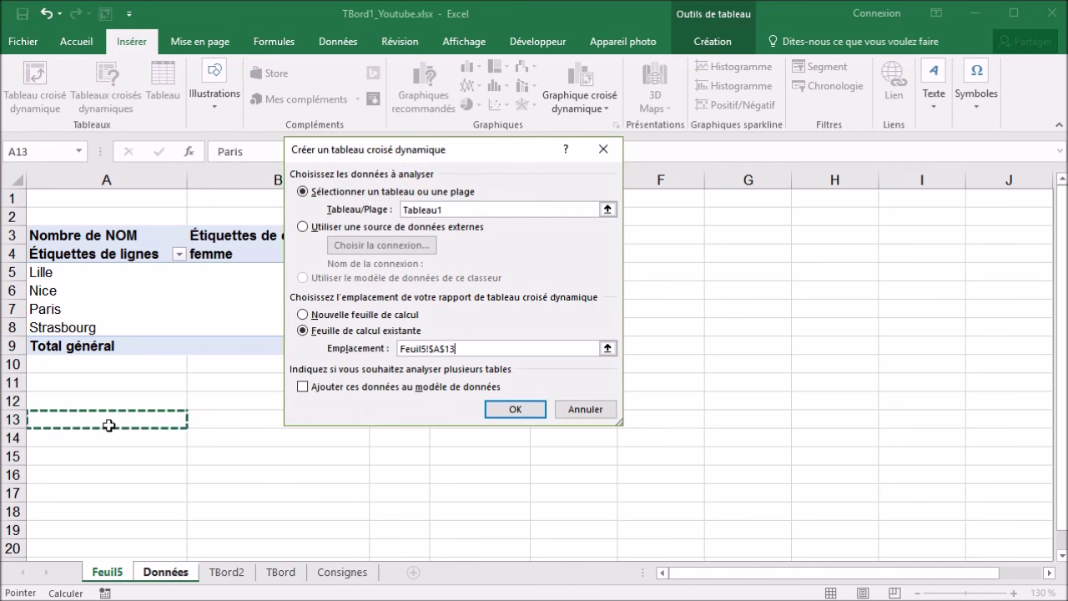
{"action": "left_click", "coordinate": [494, 410]}
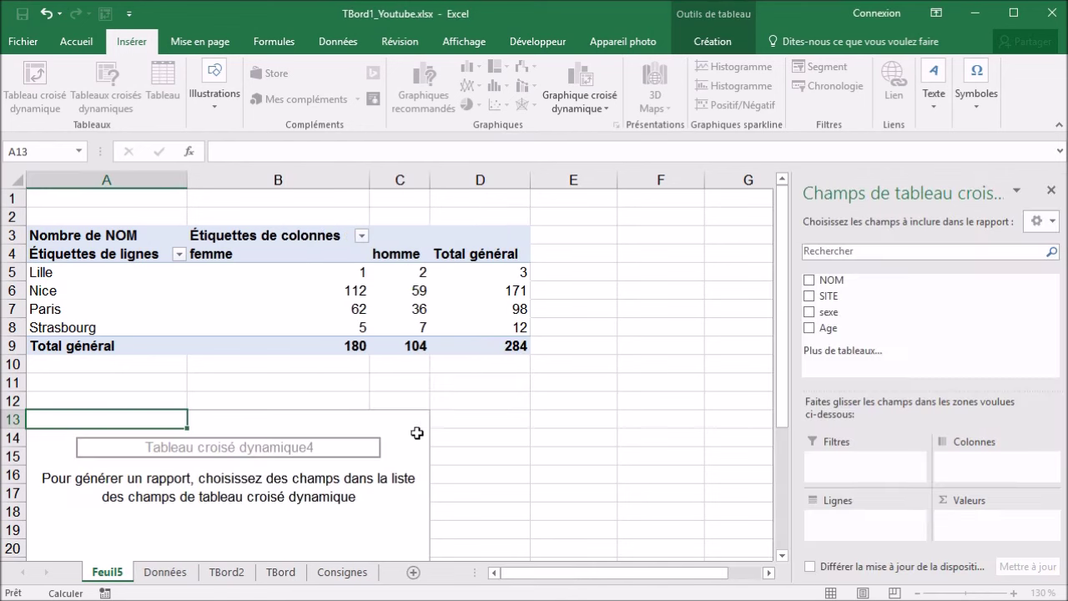
Put sexe in the new pivot table's rows and Age in its values.
{"action": "scroll", "coordinate": [459, 417], "scroll_direction": "down", "scroll_amount": 2}
{"action": "scroll", "coordinate": [465, 408], "scroll_direction": "down", "scroll_amount": 3}
{"action": "scroll", "coordinate": [464, 408], "scroll_direction": "up", "scroll_amount": 2}
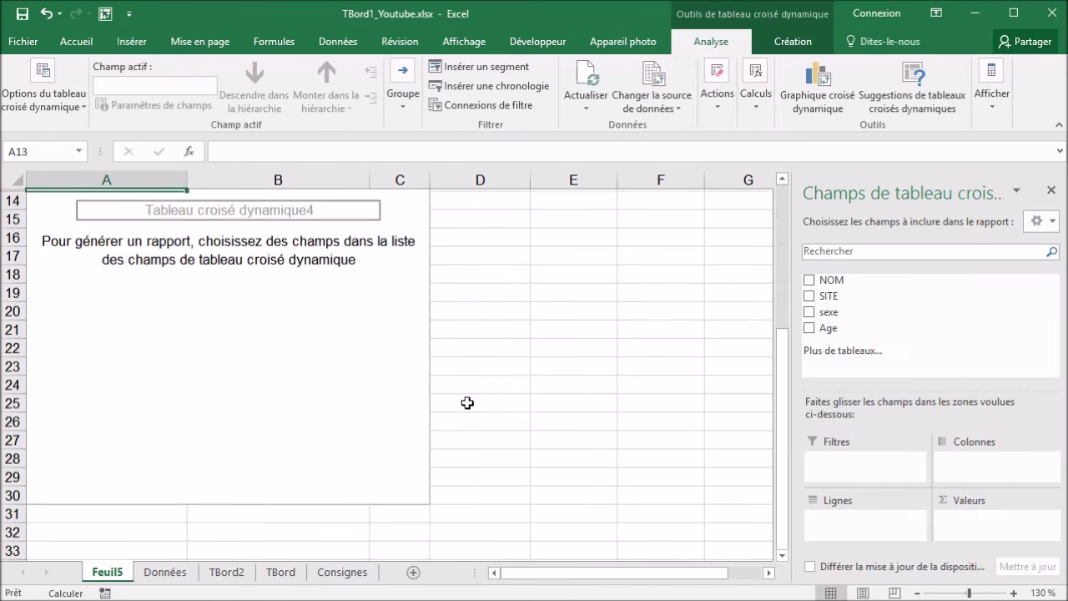
{"action": "scroll", "coordinate": [467, 403], "scroll_direction": "up", "scroll_amount": 1}
{"action": "mouse_move", "coordinate": [834, 312]}
{"action": "left_mouse_down"}
{"action": "mouse_move", "coordinate": [874, 431]}
{"action": "mouse_move", "coordinate": [875, 517]}
{"action": "left_mouse_up"}
{"action": "scroll", "coordinate": [155, 291], "scroll_direction": "up", "scroll_amount": 2}
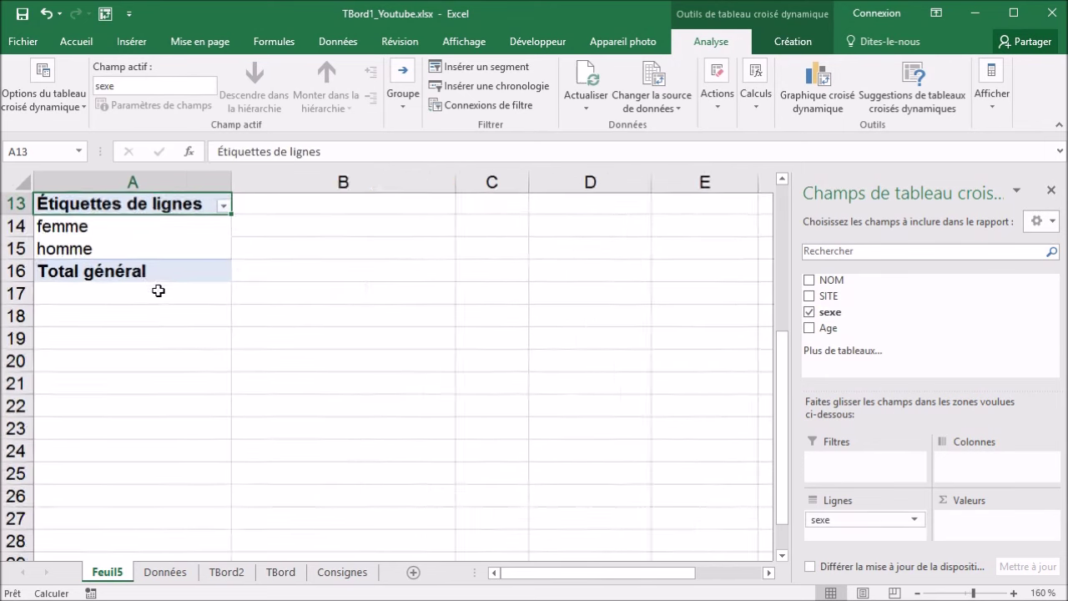
{"action": "scroll", "coordinate": [183, 264], "scroll_direction": "up", "scroll_amount": 1}
{"action": "scroll", "coordinate": [192, 292], "scroll_direction": "up", "scroll_amount": 2}
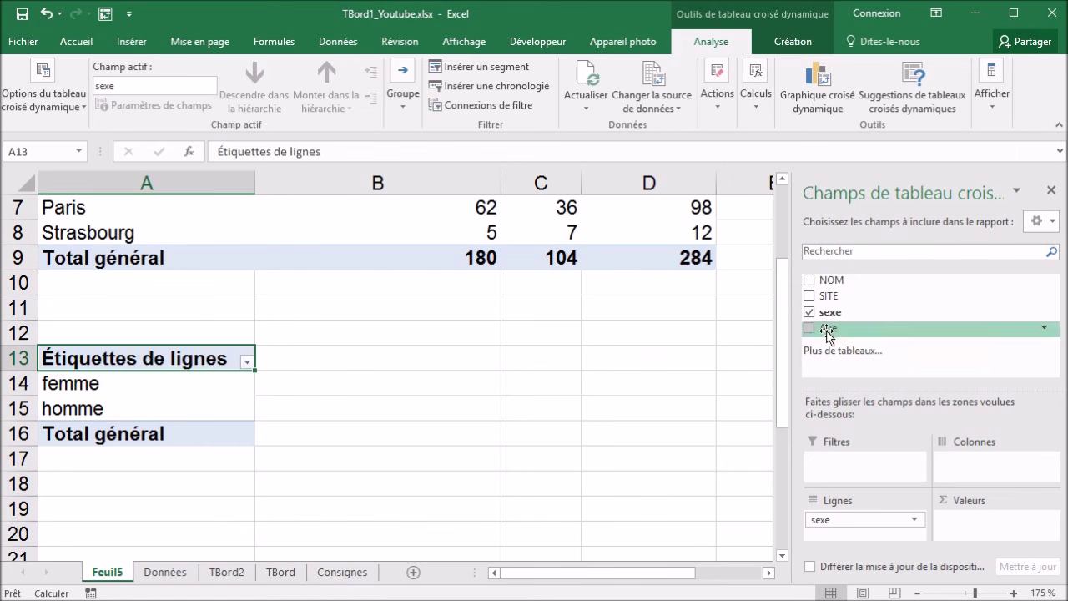
{"action": "left_click_drag", "start_coordinate": [829, 328], "coordinate": [970, 522]}
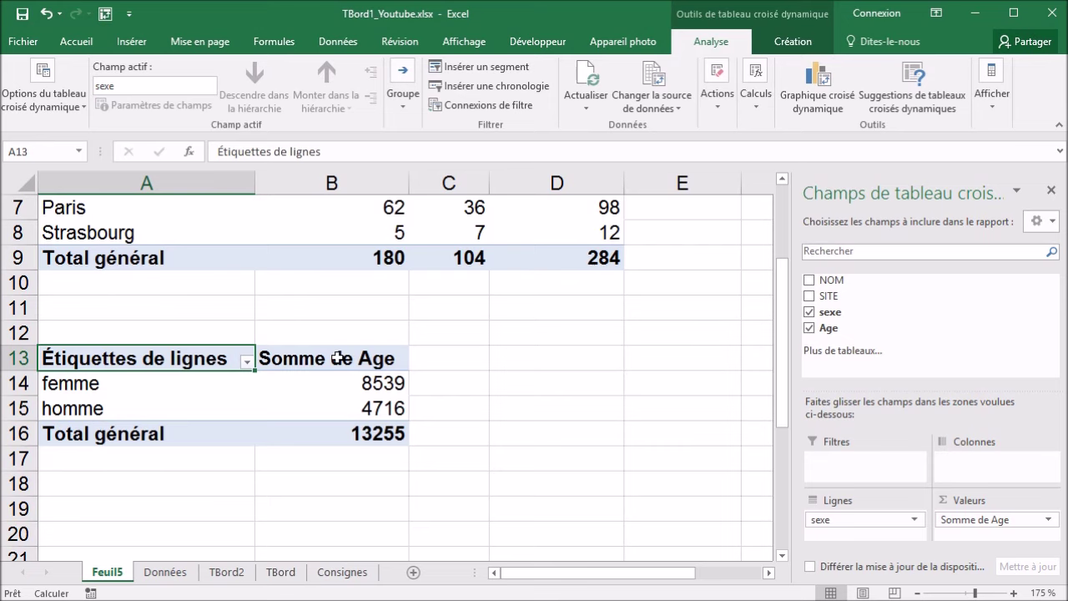
{"action": "scroll", "coordinate": [339, 350], "scroll_direction": "down", "scroll_amount": 1}
Summarize Age by Moyenne, giving femme 47,43888889 and homme 45,34615385.
{"action": "right_click", "coordinate": [344, 283]}
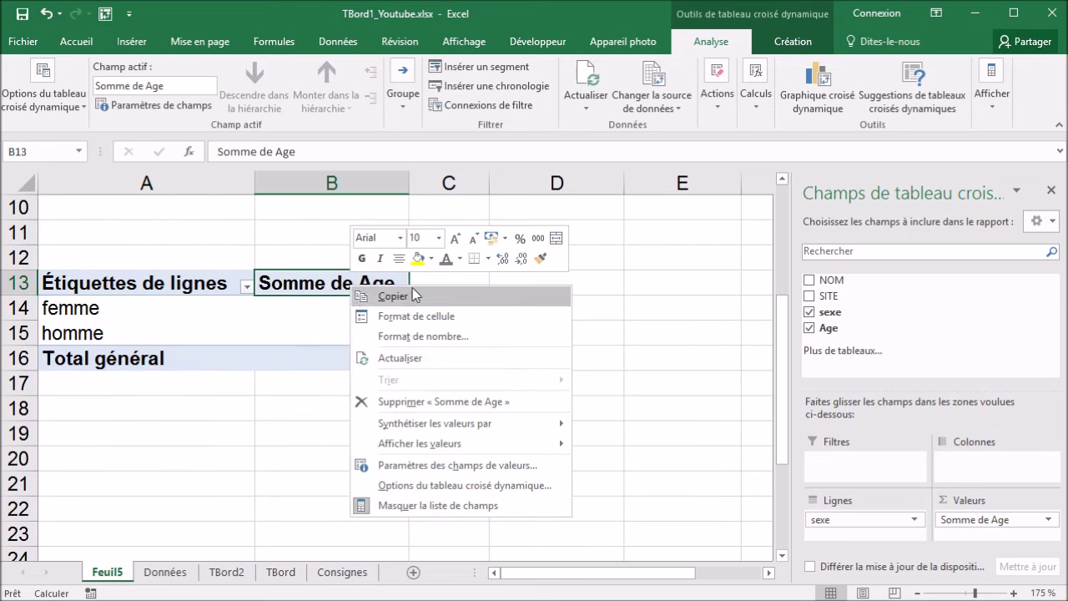
{"action": "left_click", "coordinate": [418, 469]}
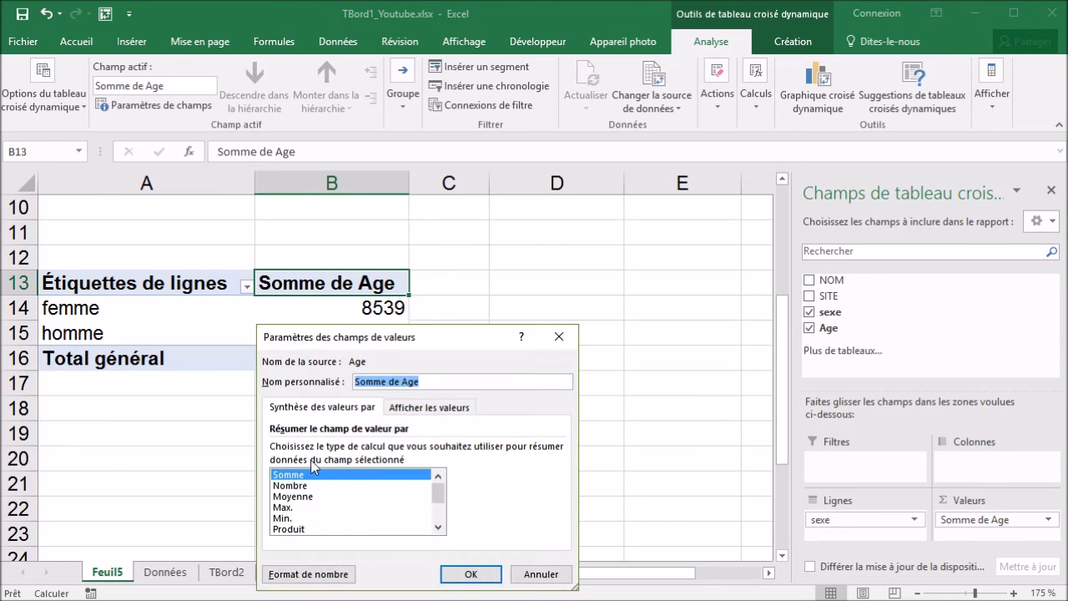
{"action": "left_click", "coordinate": [315, 498]}
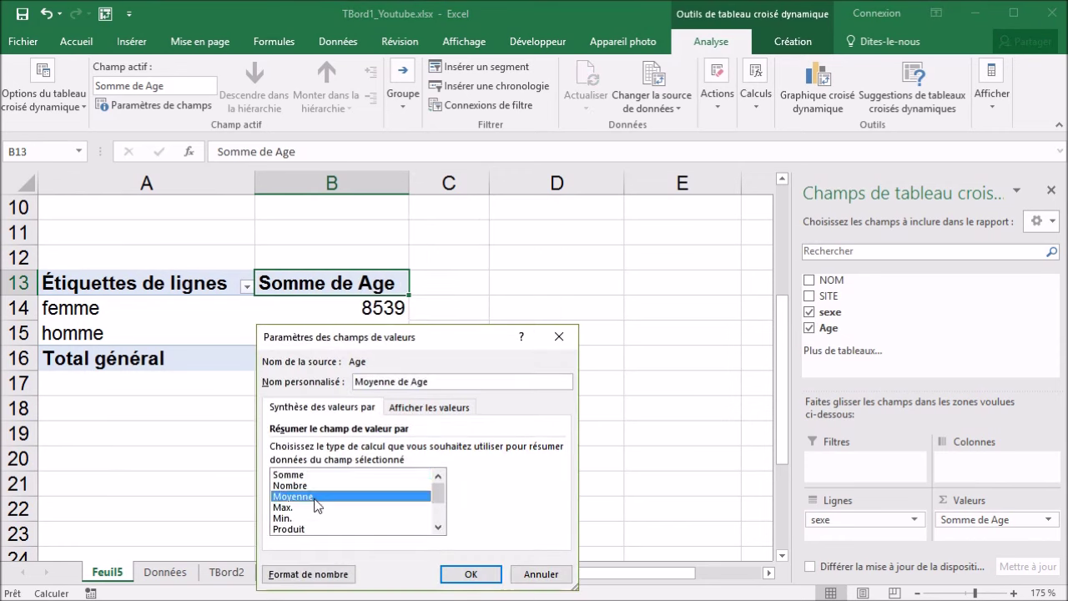
{"action": "left_click", "coordinate": [470, 575]}
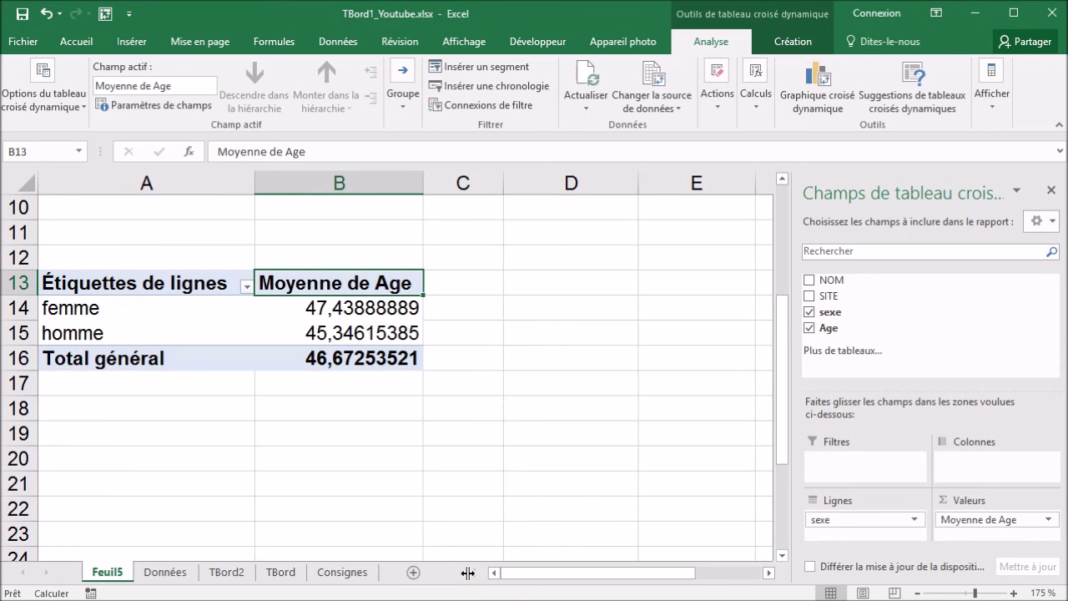
{"action": "mouse_move", "coordinate": [333, 314]}
{"action": "left_click", "coordinate": [288, 573]}
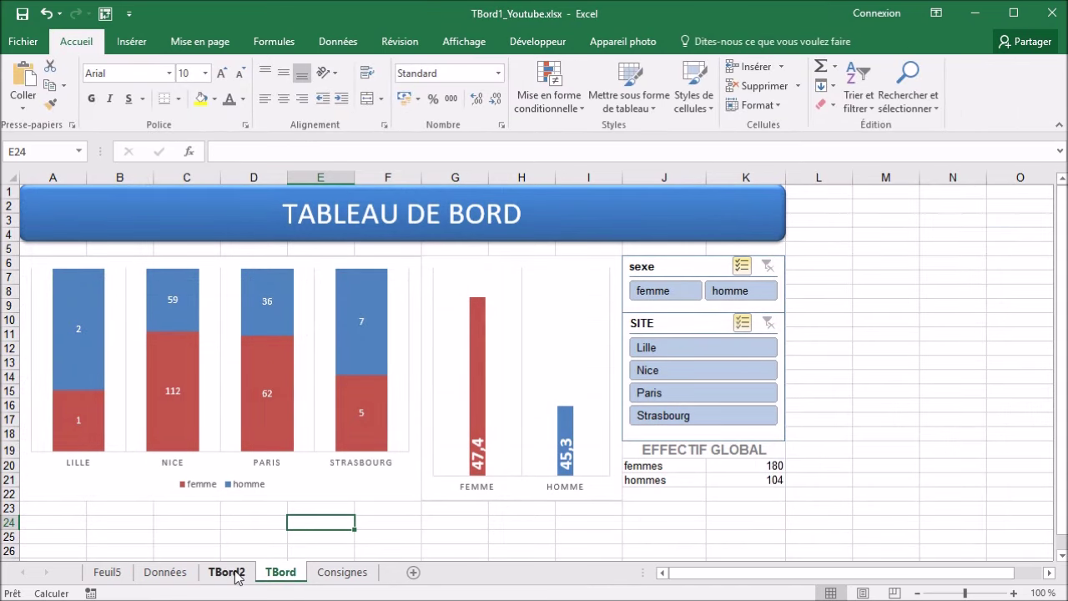
Insert a Histogramme groupé pivot chart of average Age for femme and homme.
{"action": "left_click", "coordinate": [109, 573]}
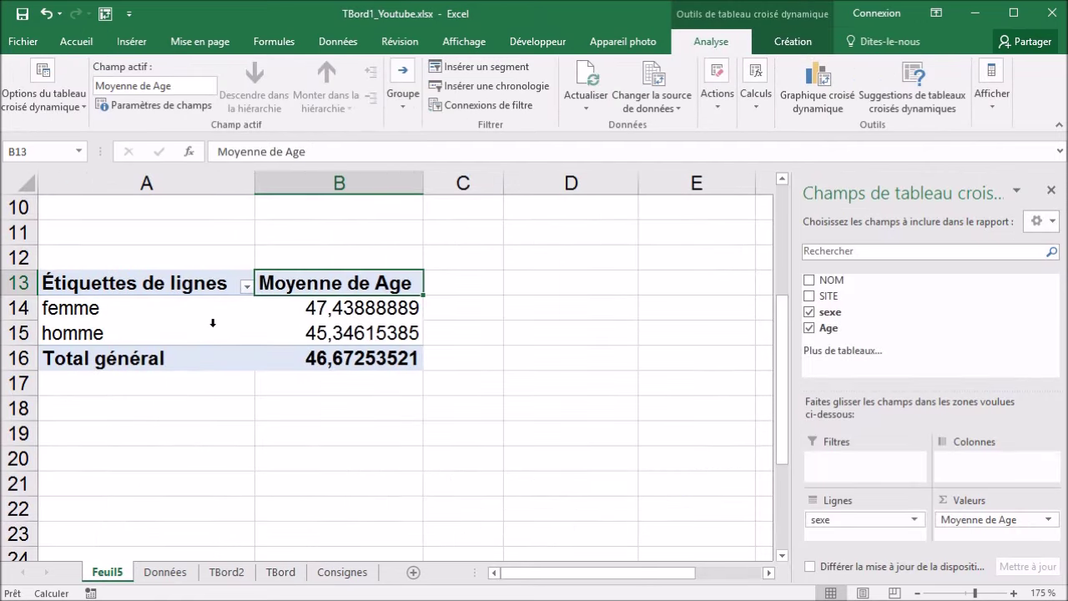
{"action": "left_click", "coordinate": [206, 311]}
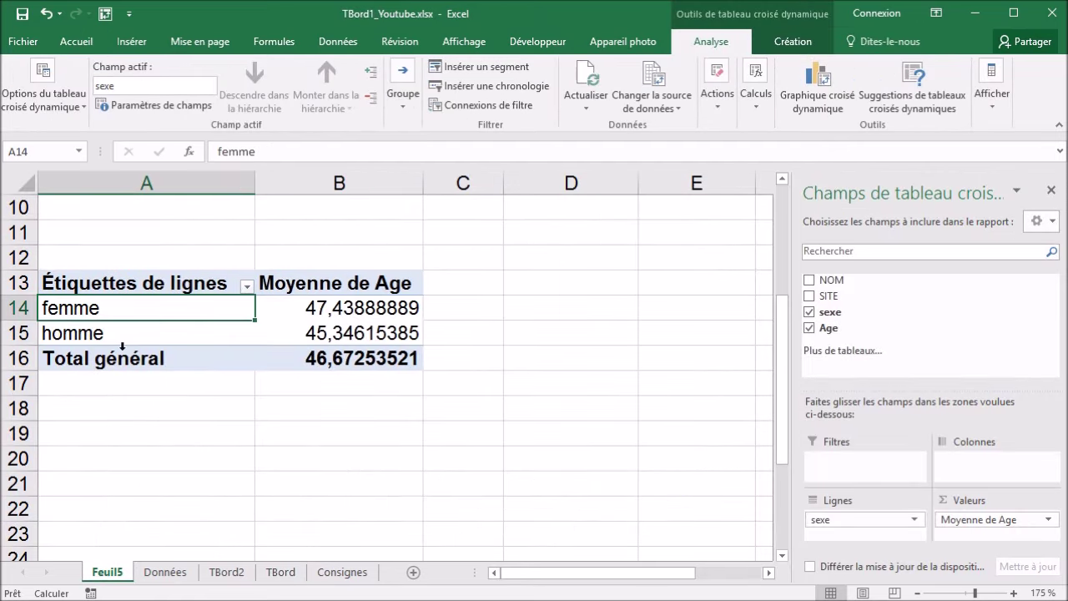
{"action": "left_click", "coordinate": [132, 43]}
{"action": "left_click", "coordinate": [469, 66]}
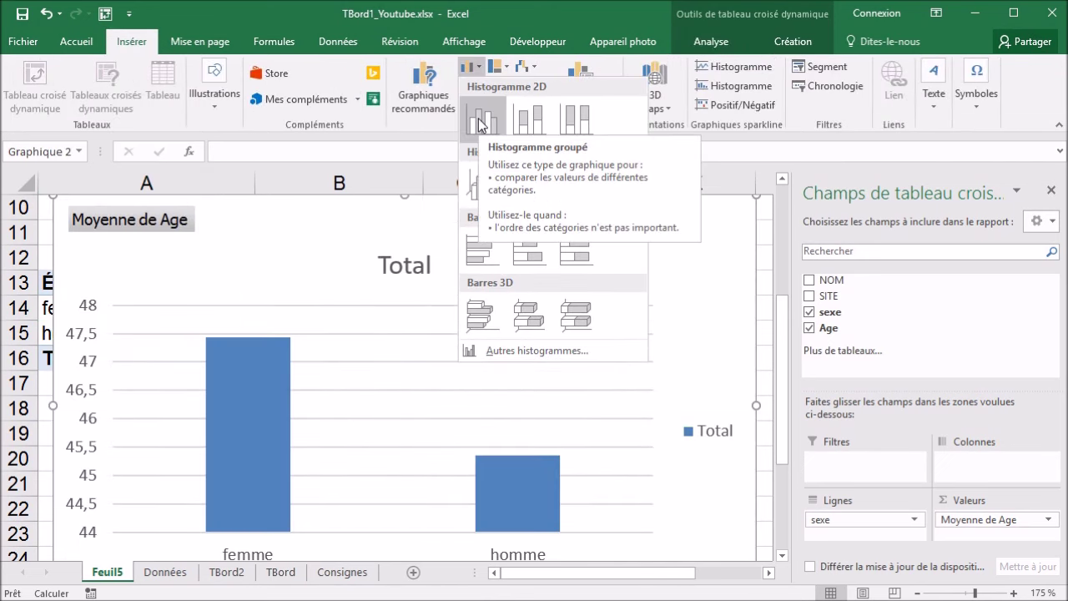
{"action": "left_click", "coordinate": [479, 125]}
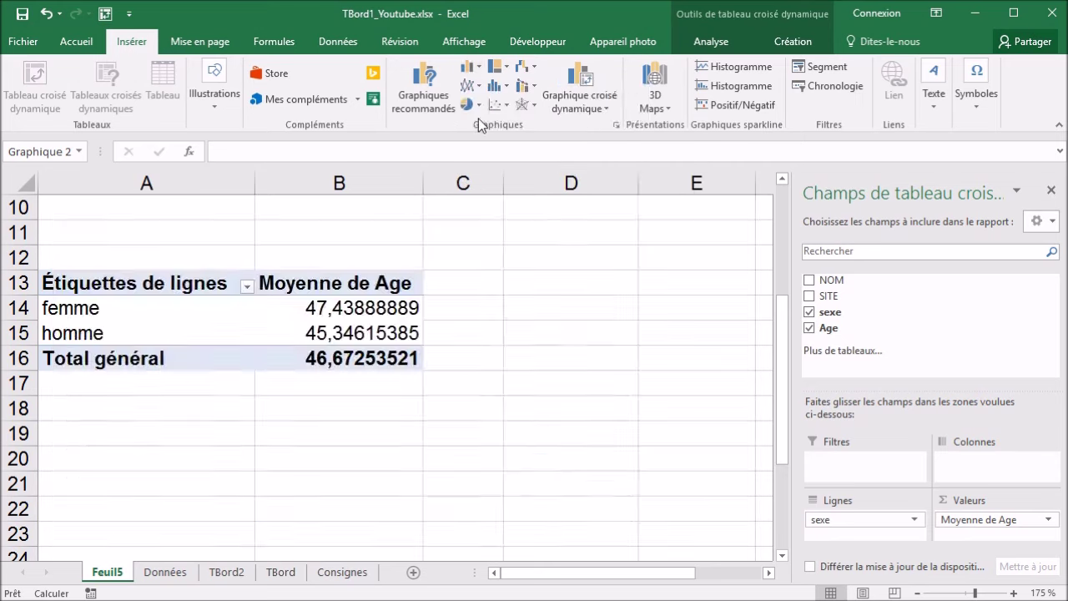
Delete the average-age chart's Total legend and title, then apply Style 2 with value labels.
{"action": "left_click", "coordinate": [721, 445]}
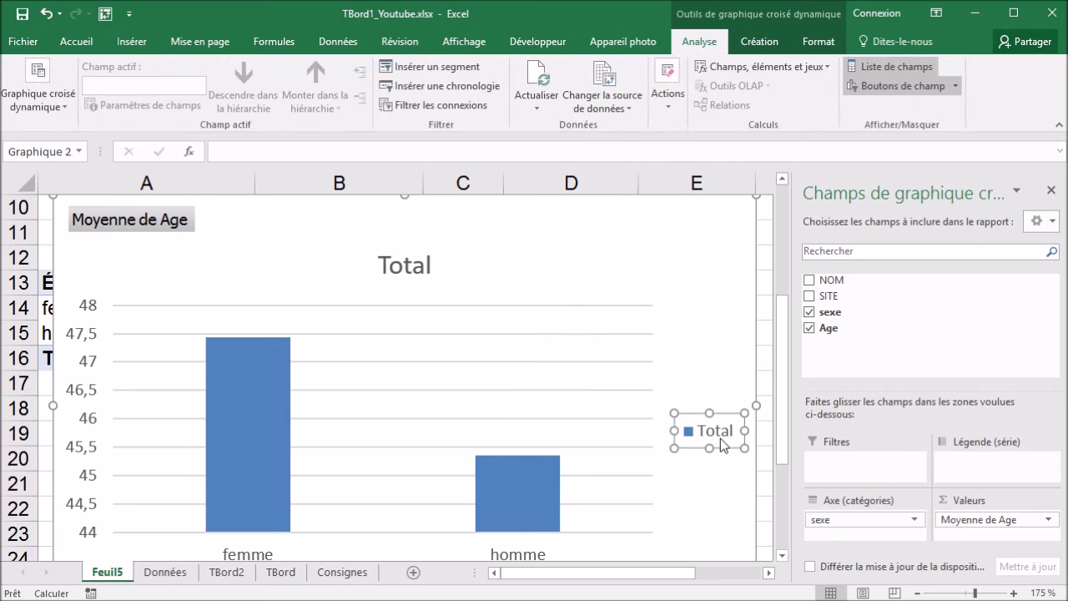
{"action": "key", "text": "Delete"}
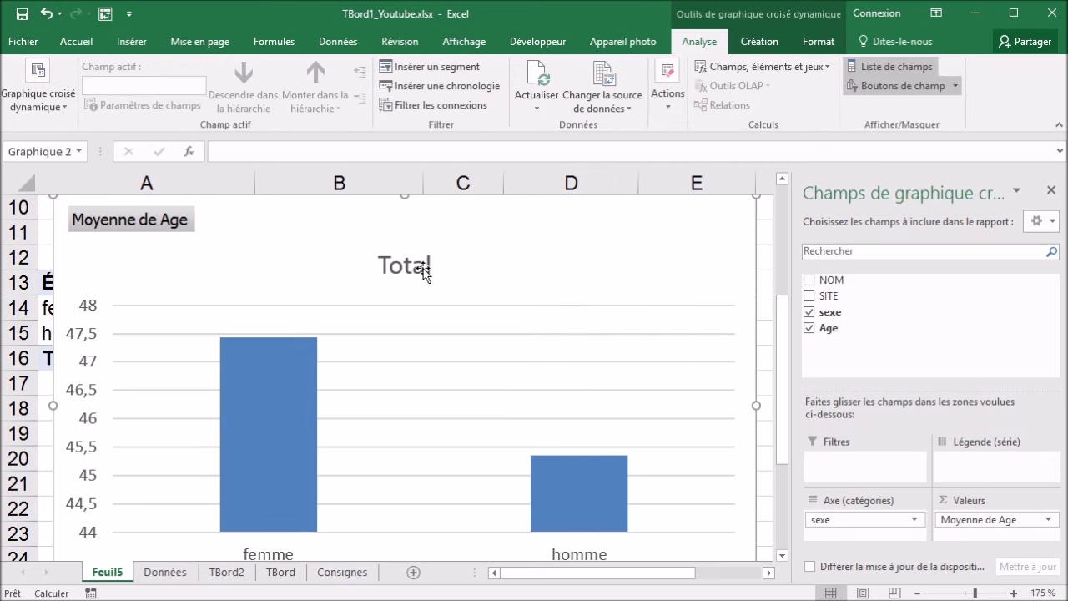
{"action": "left_click", "coordinate": [423, 269]}
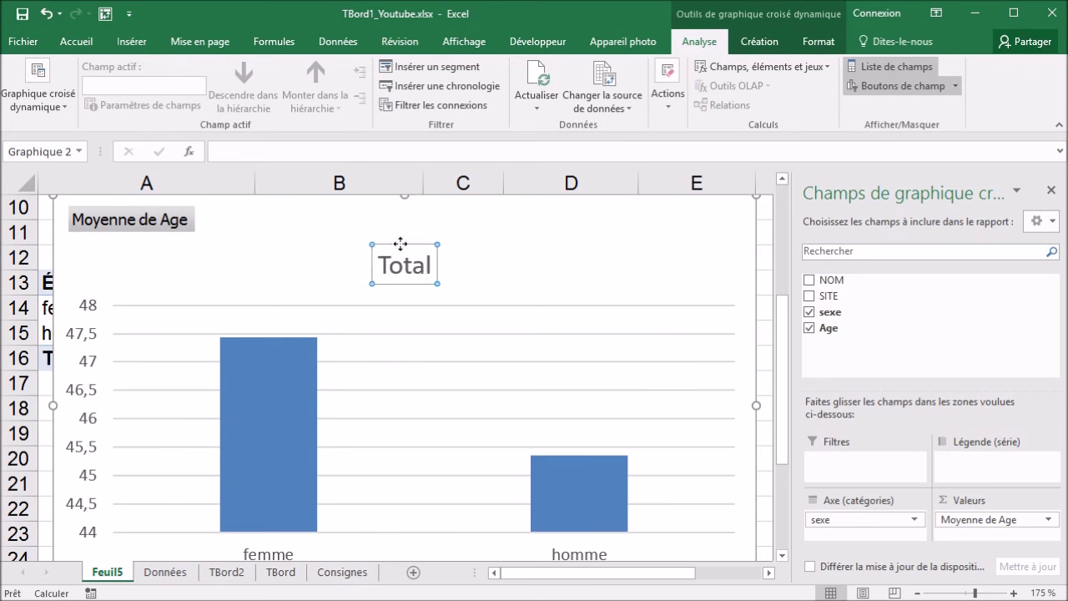
{"action": "left_click", "coordinate": [282, 573]}
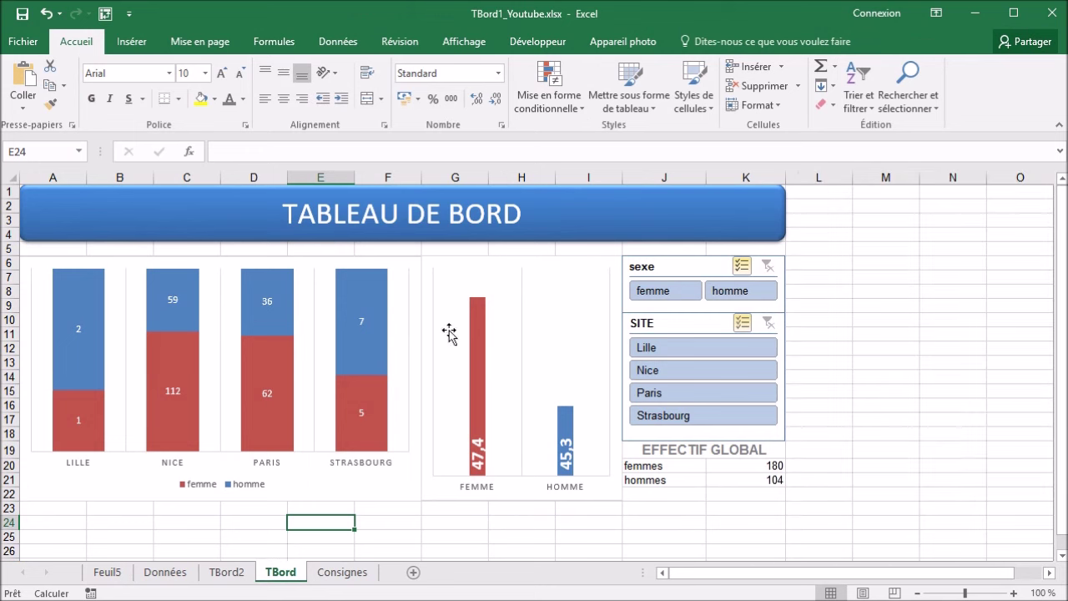
{"action": "left_click", "coordinate": [106, 573]}
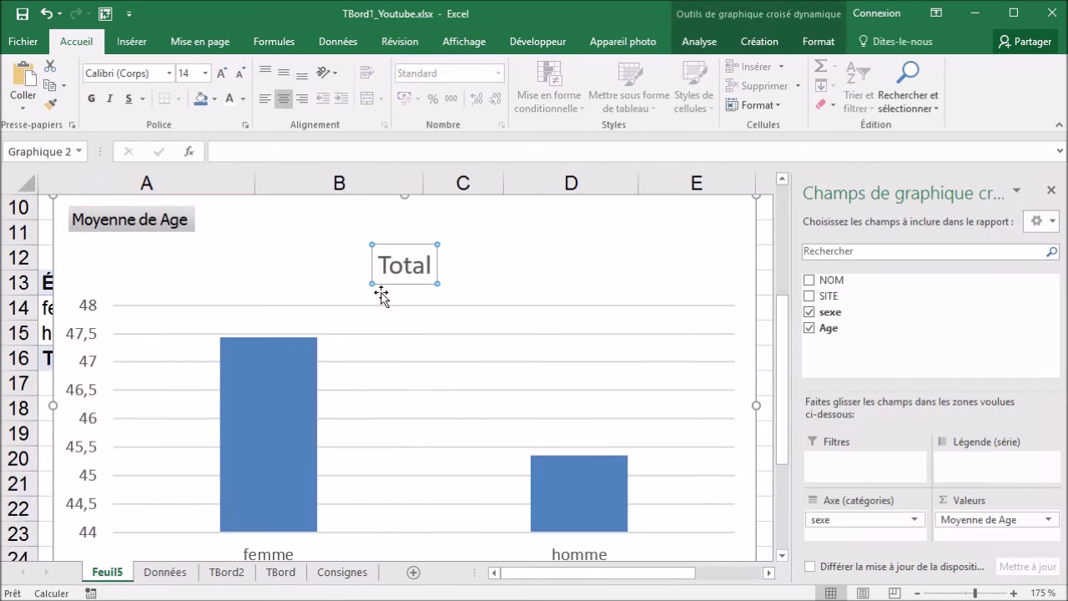
{"action": "key", "text": "Delete"}
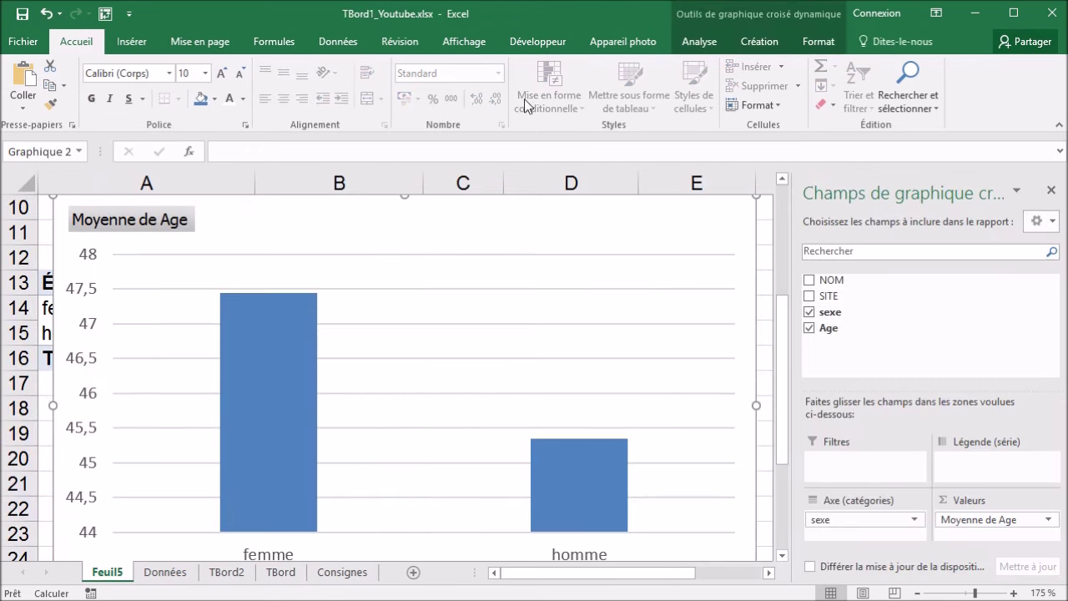
{"action": "left_click", "coordinate": [755, 42]}
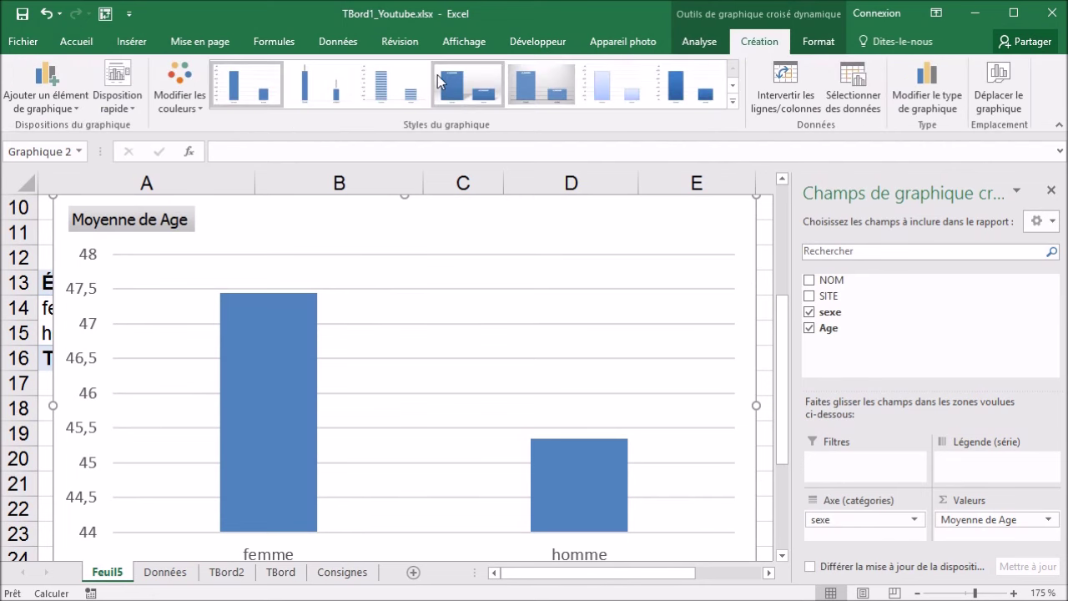
{"action": "left_click", "coordinate": [325, 98]}
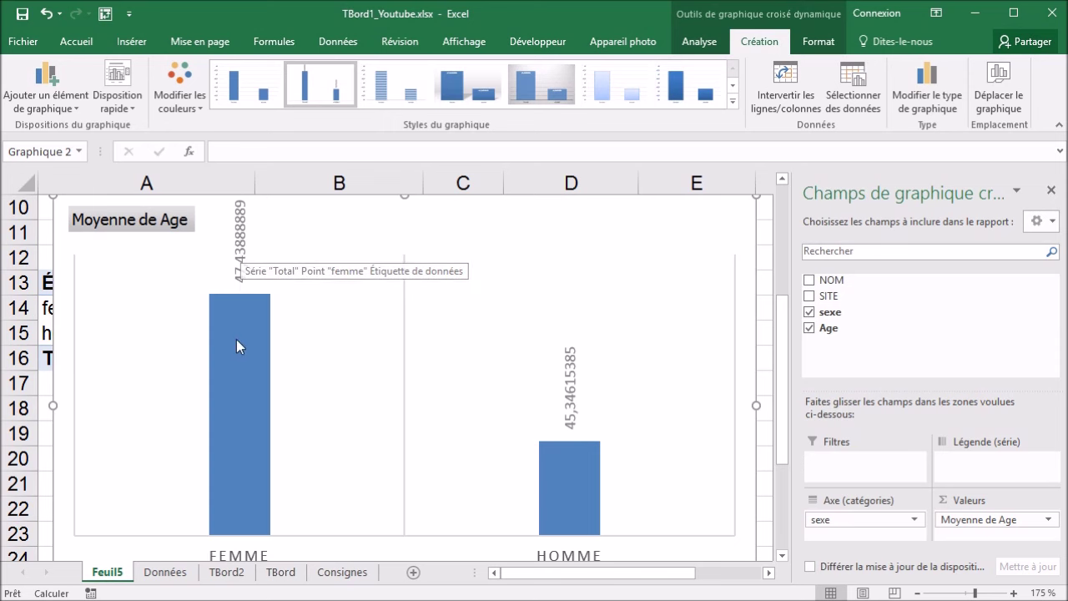
Position the average-age data labels at Intérieur base inside each bar.
{"action": "left_click", "coordinate": [281, 572]}
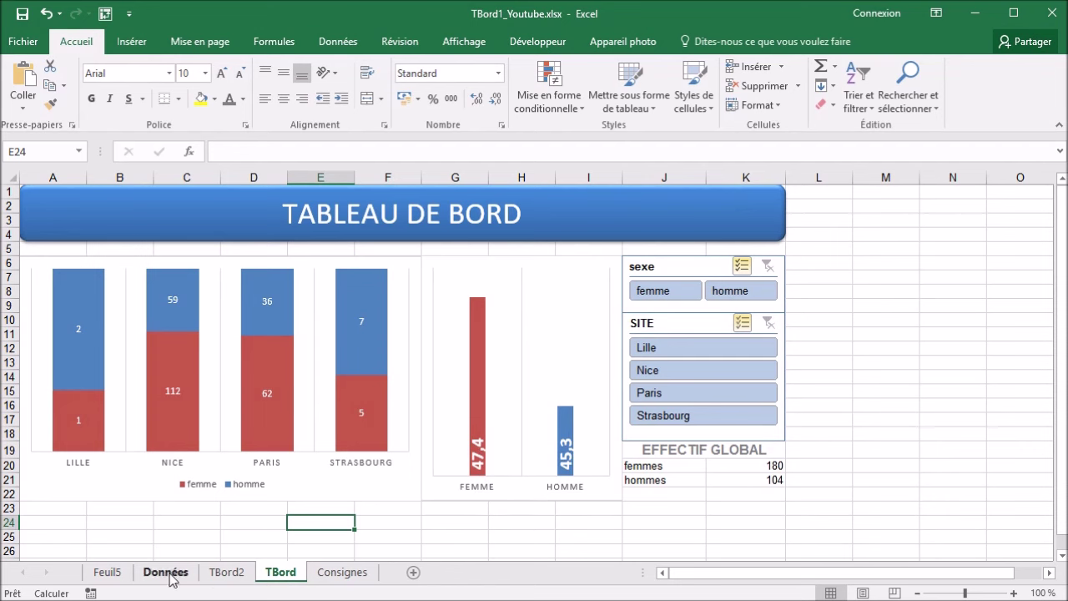
{"action": "left_click", "coordinate": [107, 573]}
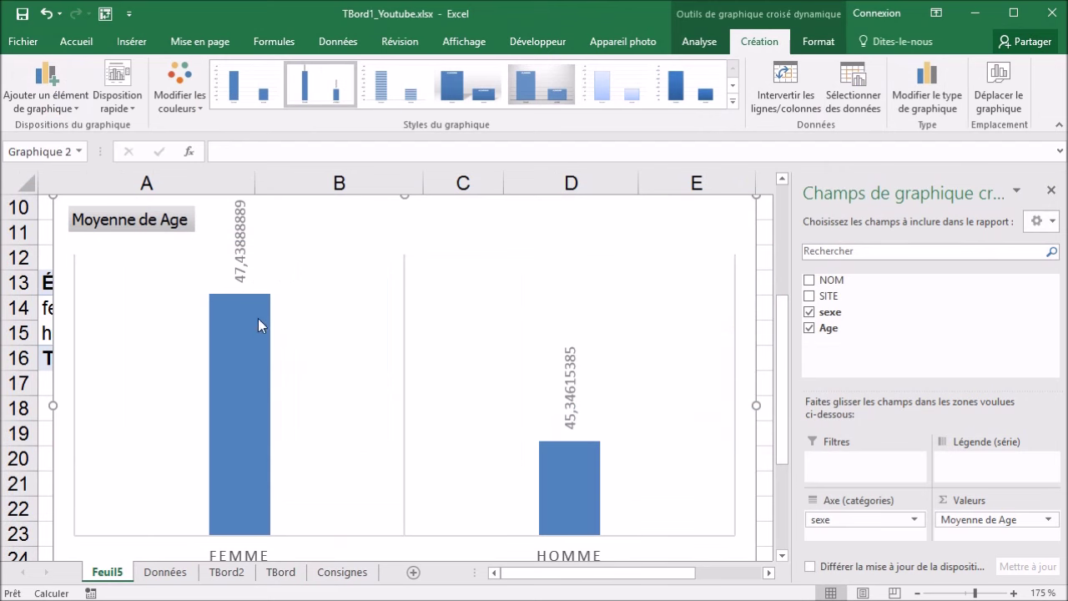
{"action": "left_click", "coordinate": [239, 242]}
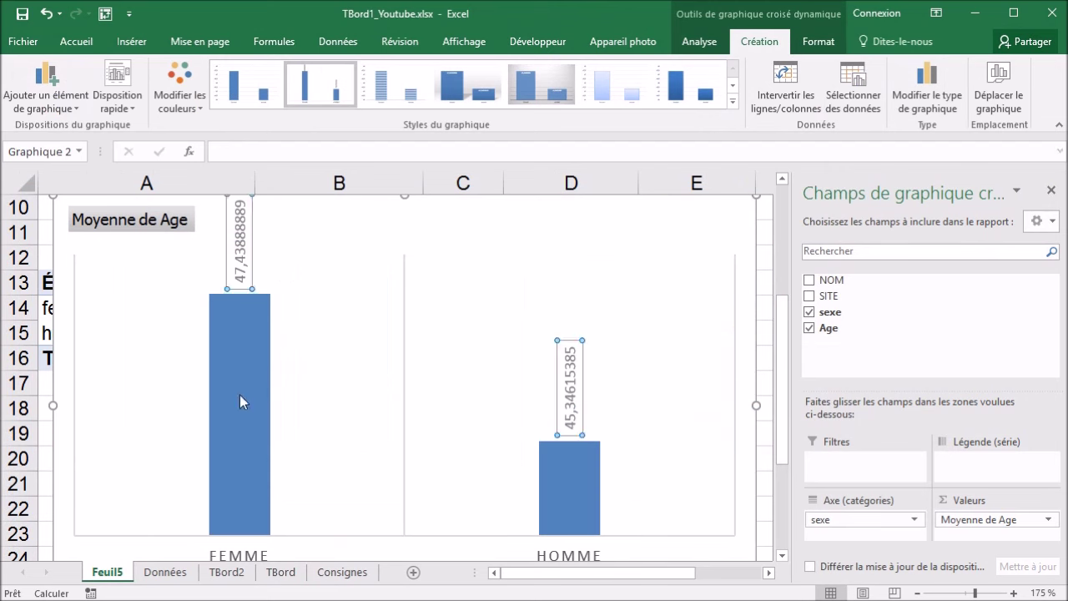
{"action": "right_click", "coordinate": [237, 250]}
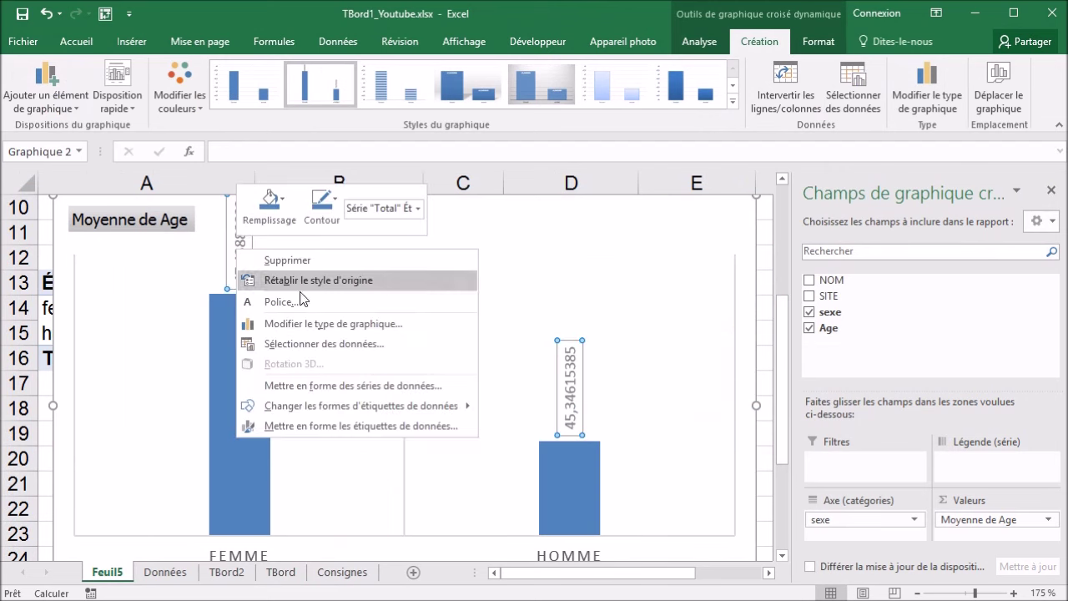
{"action": "left_click", "coordinate": [321, 426]}
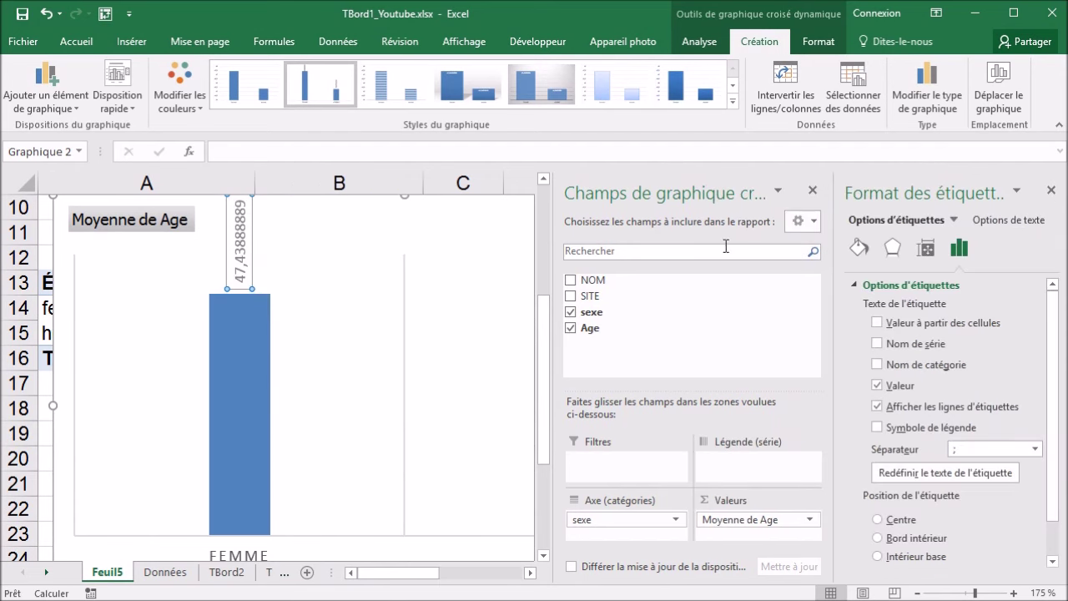
{"action": "left_click", "coordinate": [813, 194]}
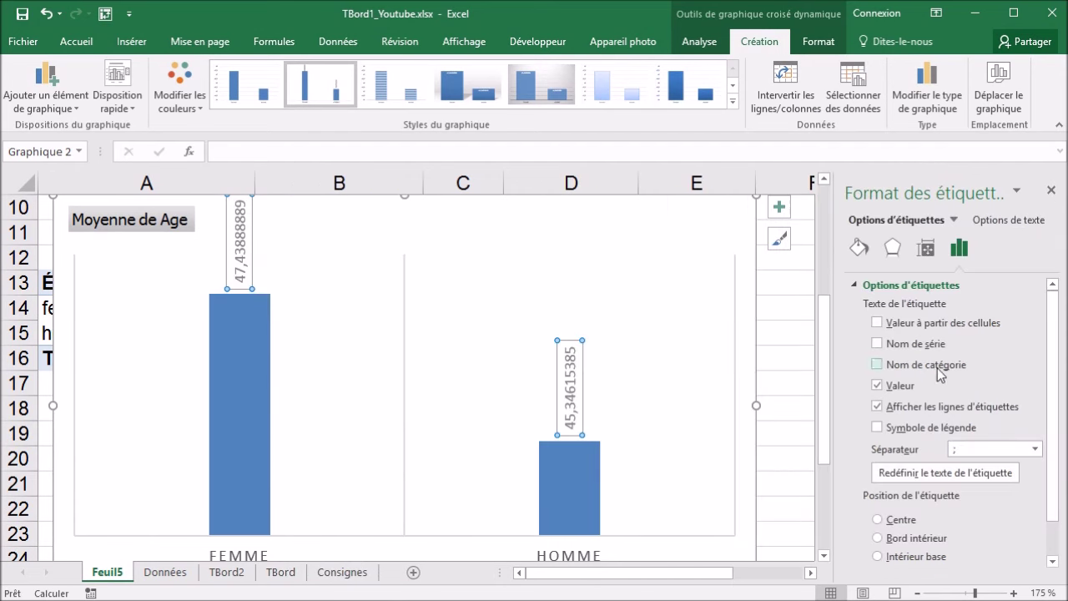
{"action": "left_click_drag", "start_coordinate": [1052, 338], "coordinate": [1058, 375]}
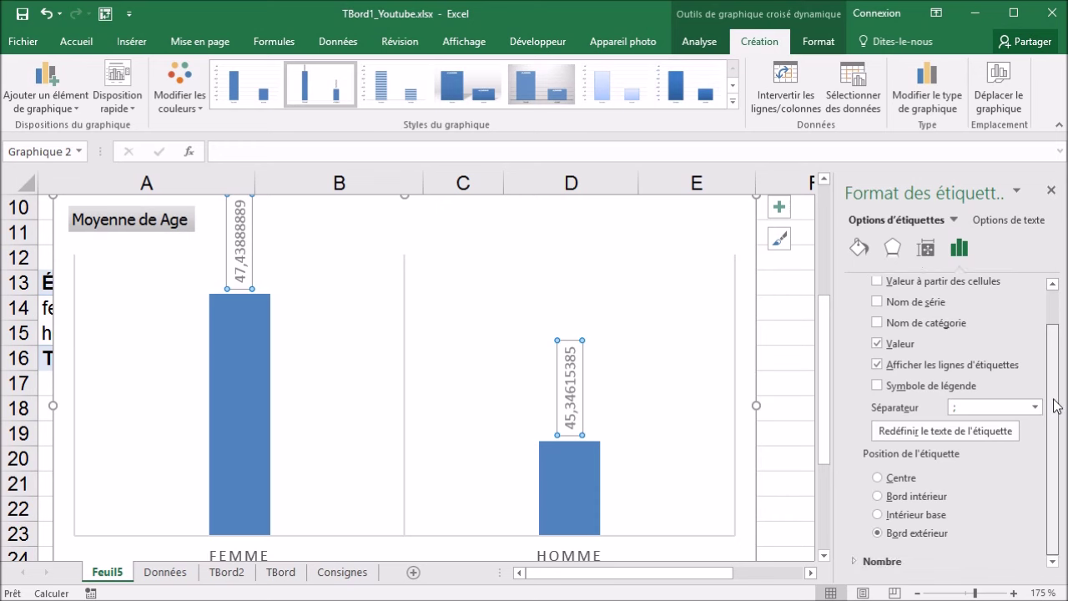
{"action": "left_click", "coordinate": [878, 478]}
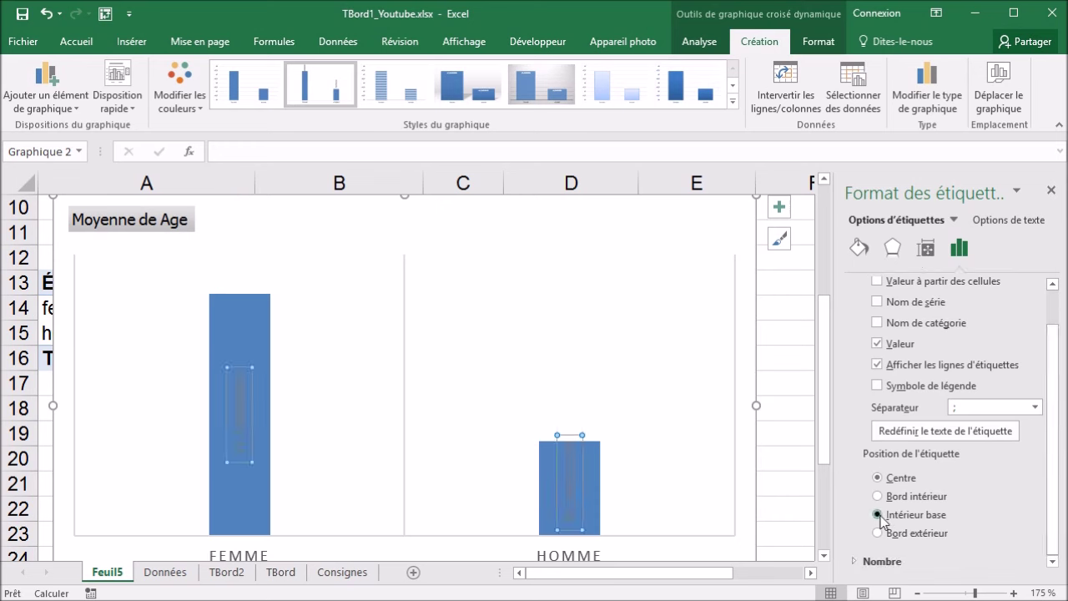
{"action": "left_click", "coordinate": [878, 514]}
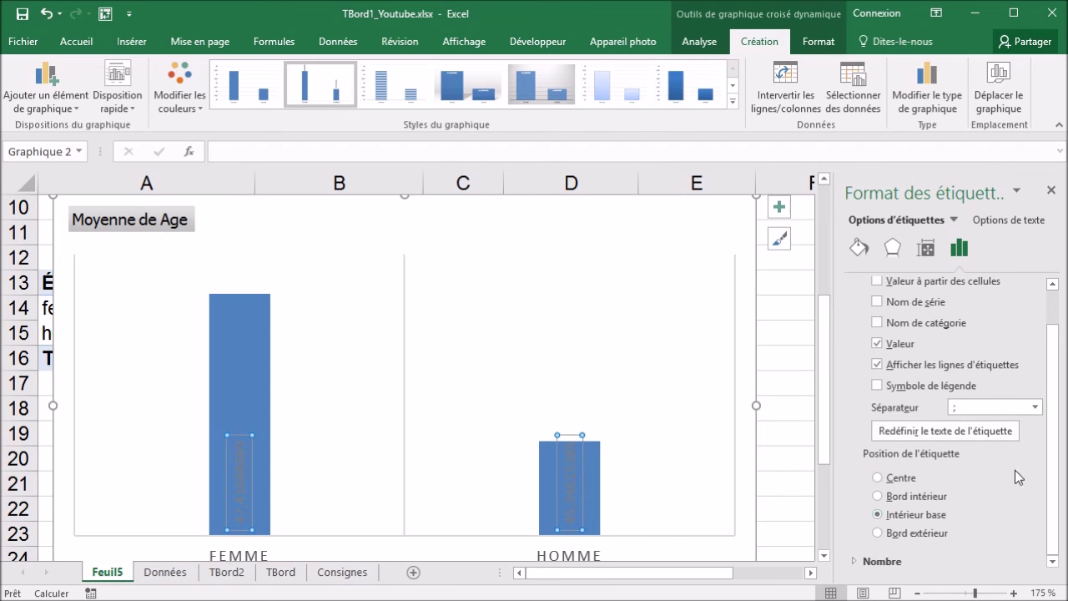
Make the data labels white and enlarge their font to size 11.
{"action": "left_click", "coordinate": [78, 42]}
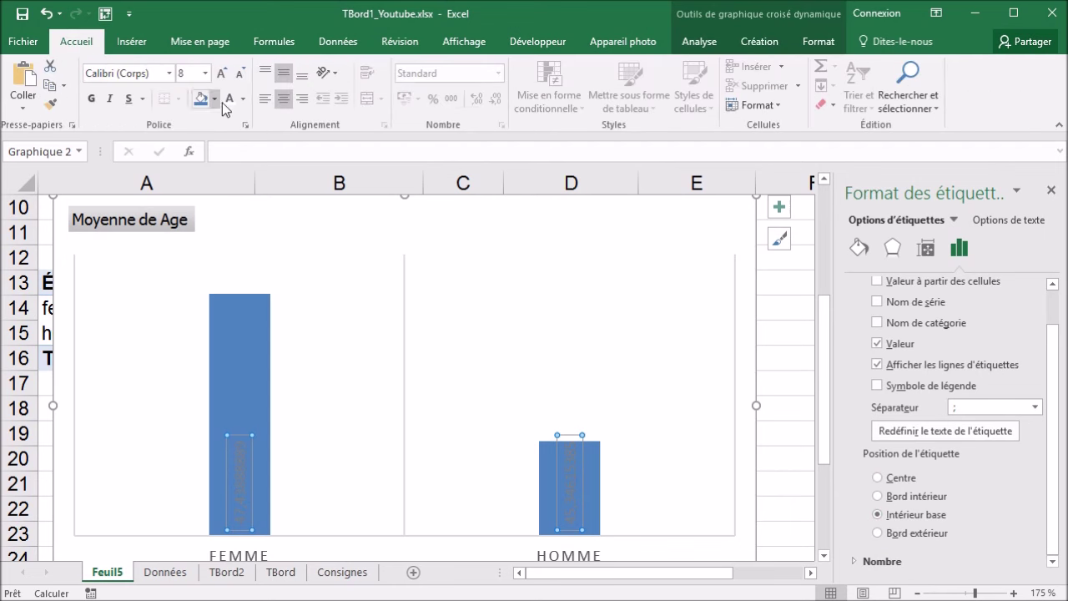
{"action": "left_click", "coordinate": [227, 104]}
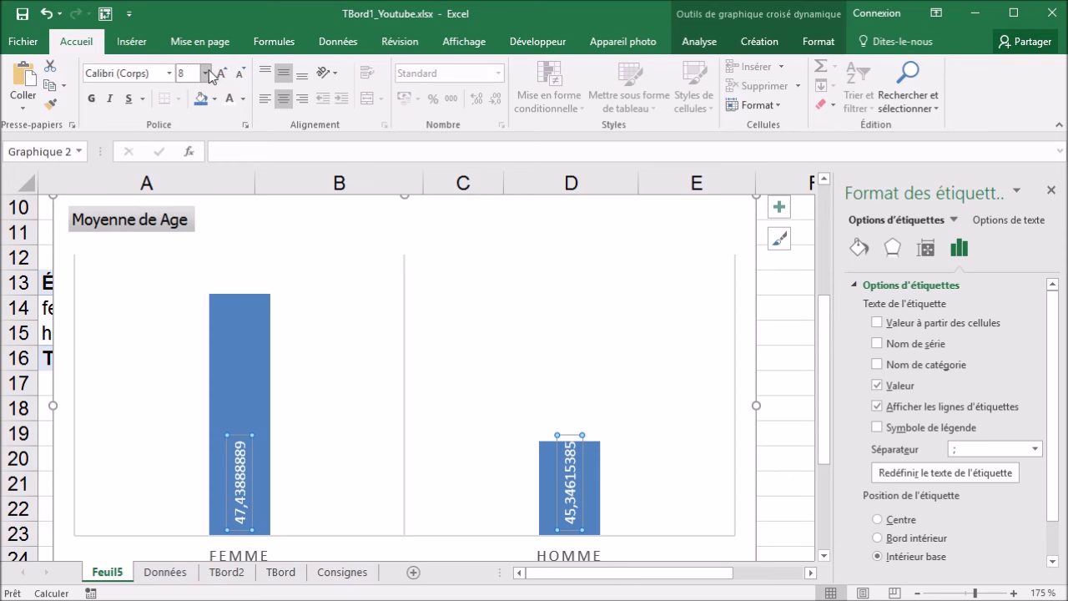
{"action": "left_click", "coordinate": [221, 74]}
{"action": "left_click", "coordinate": [221, 74]}
{"action": "left_click", "coordinate": [221, 73]}
{"action": "left_click", "coordinate": [222, 73]}
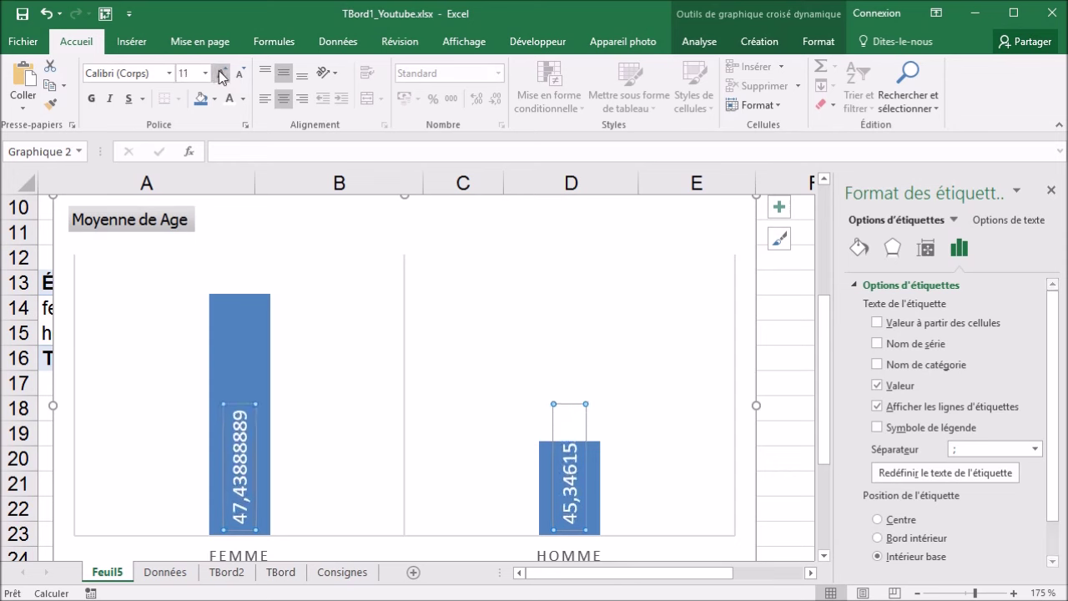
Format the data labels as Nombre with 1 decimal, showing 47,4 and 45,3.
{"action": "scroll", "coordinate": [1058, 391], "scroll_direction": "down", "scroll_amount": 1}
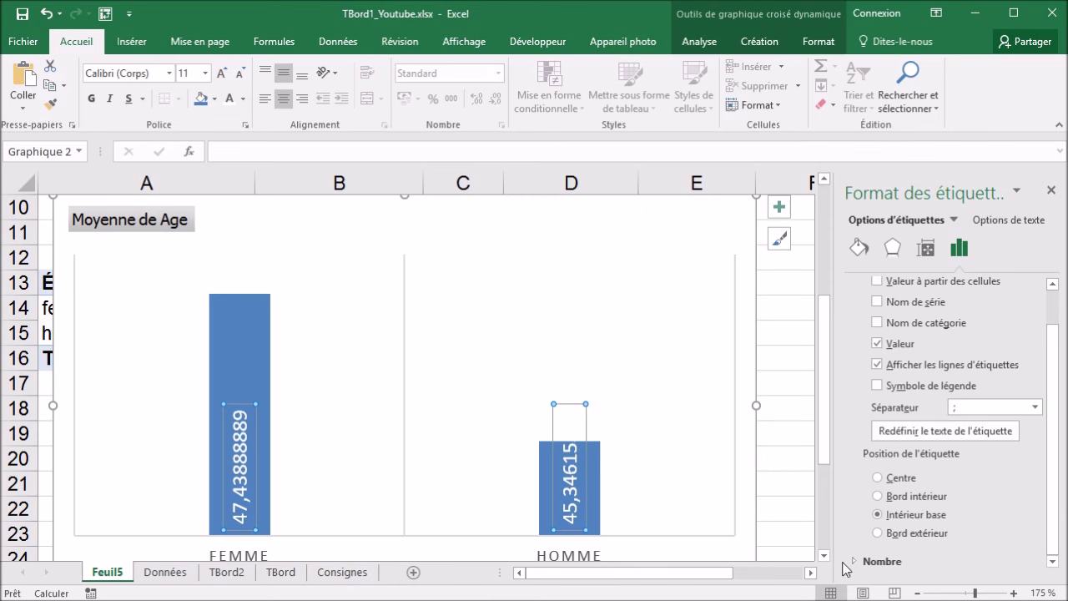
{"action": "left_click", "coordinate": [856, 562]}
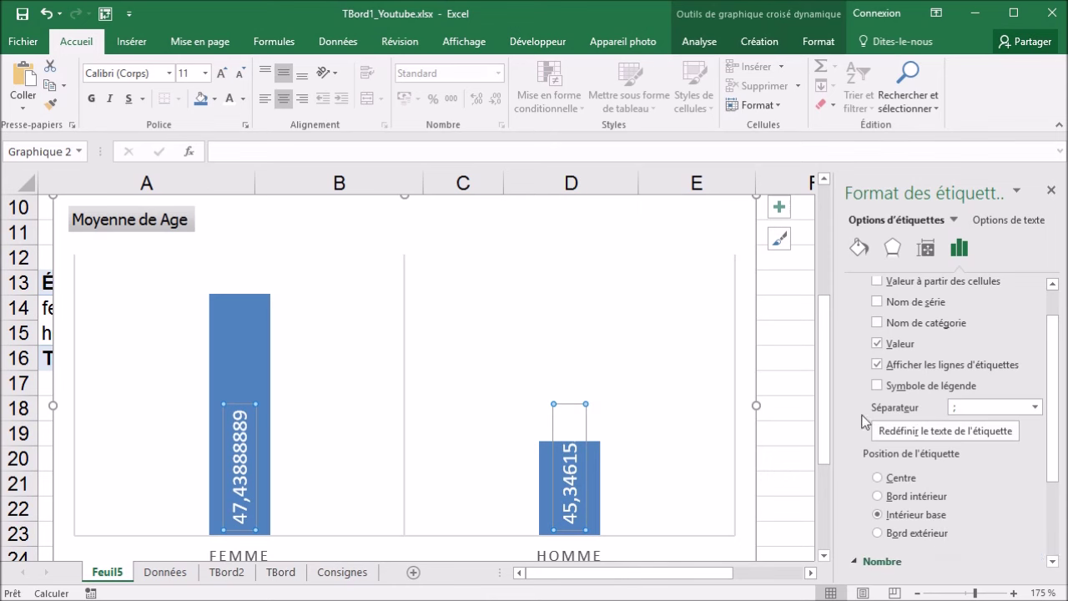
{"action": "left_click", "coordinate": [950, 480]}
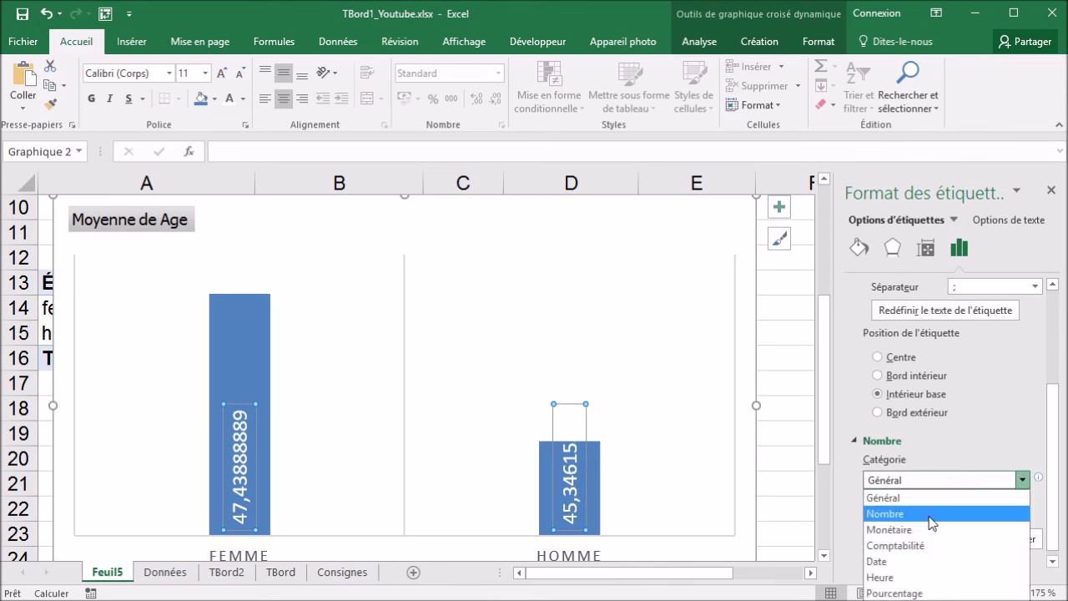
{"action": "left_click", "coordinate": [928, 516]}
{"action": "left_click_drag", "start_coordinate": [951, 501], "coordinate": [926, 507]}
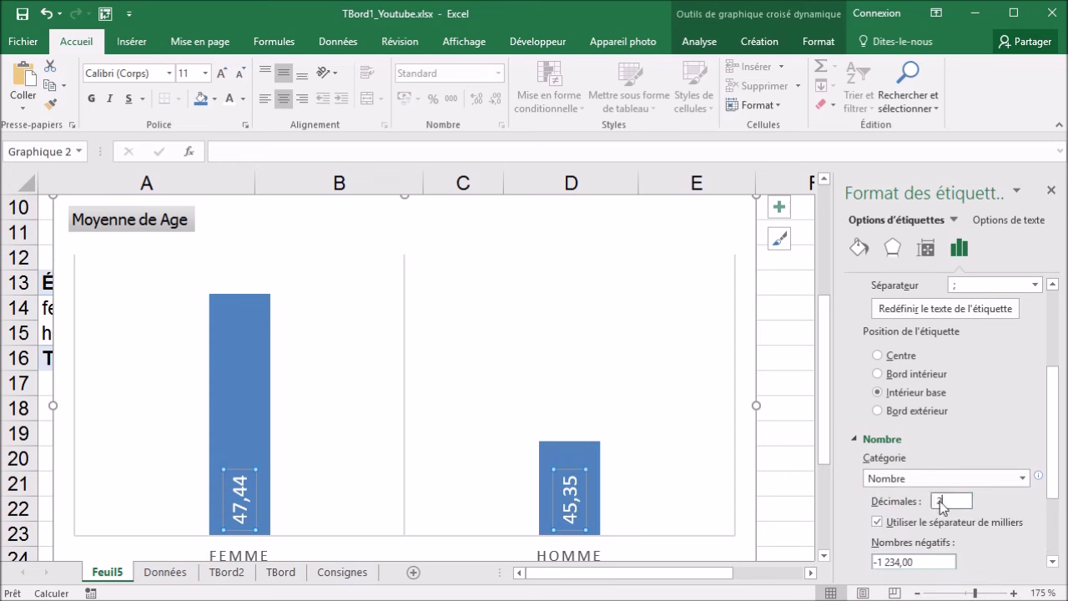
{"action": "type", "text": "1"}
{"action": "key", "text": "Return"}
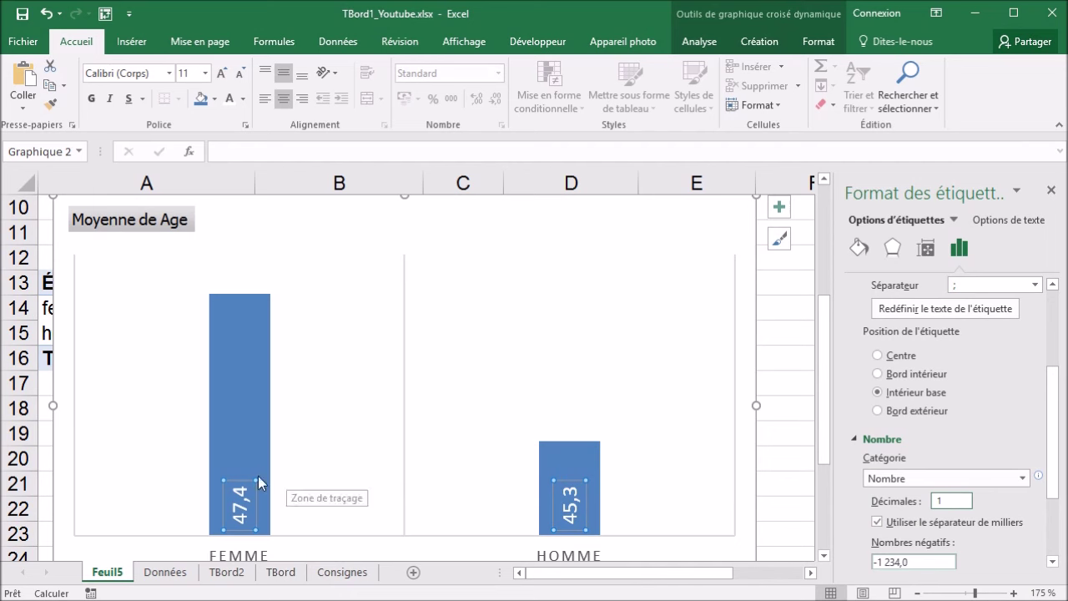
{"action": "left_click", "coordinate": [255, 436]}
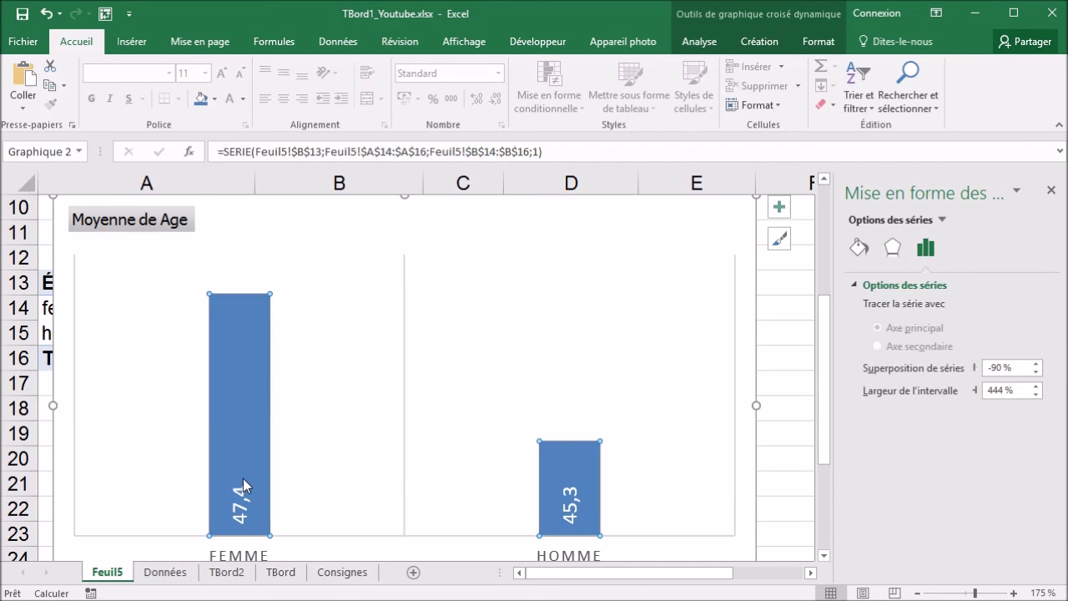
Fill only the FEMME bar of the average-age chart red, leaving the homme bar blue.
{"action": "left_click", "coordinate": [216, 98]}
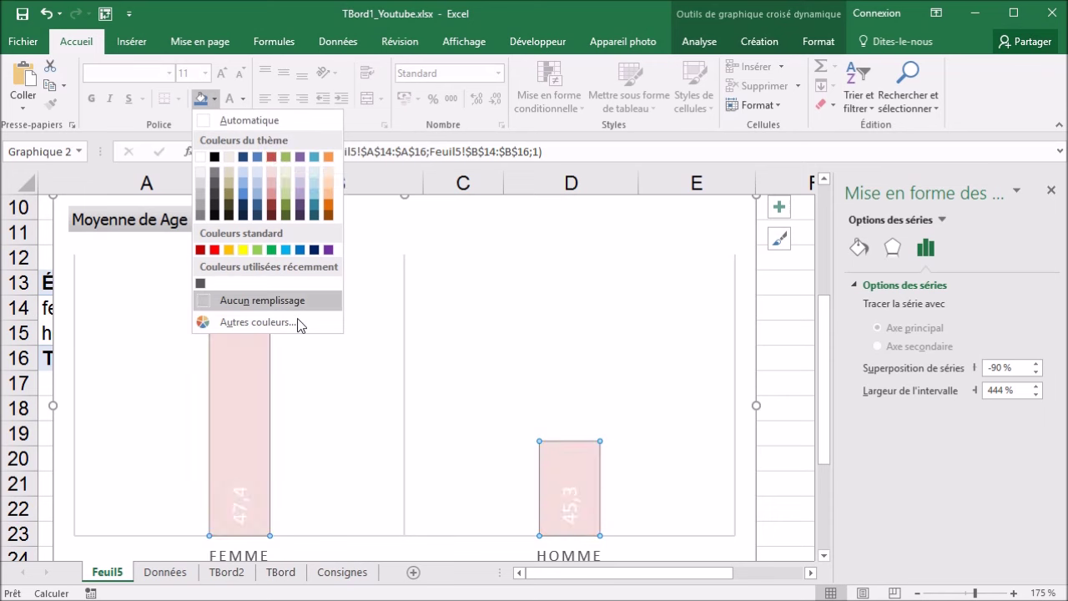
{"action": "left_click", "coordinate": [322, 358]}
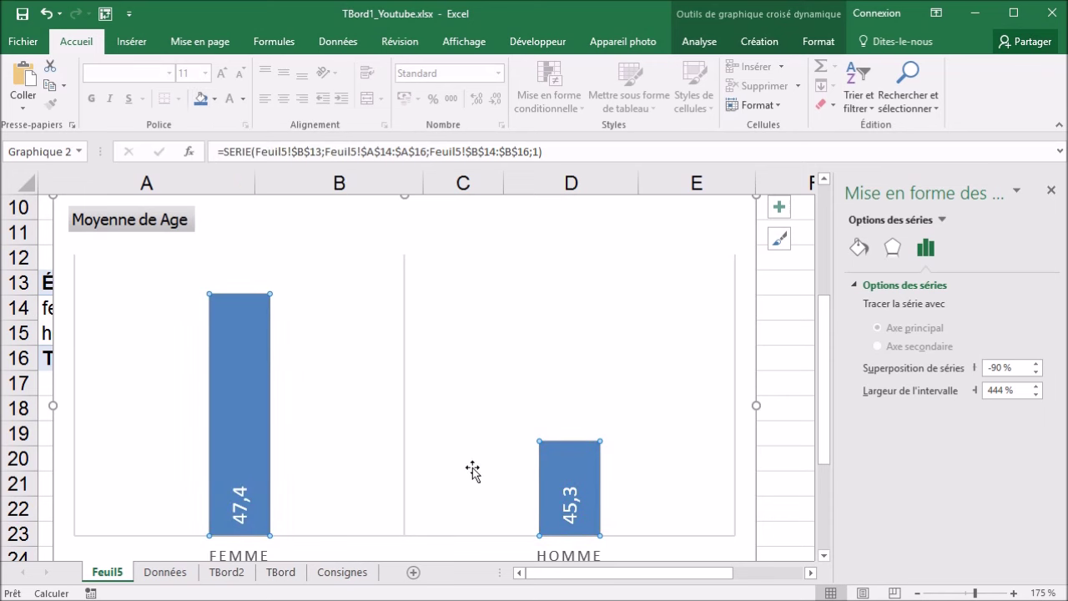
{"action": "left_click", "coordinate": [458, 353]}
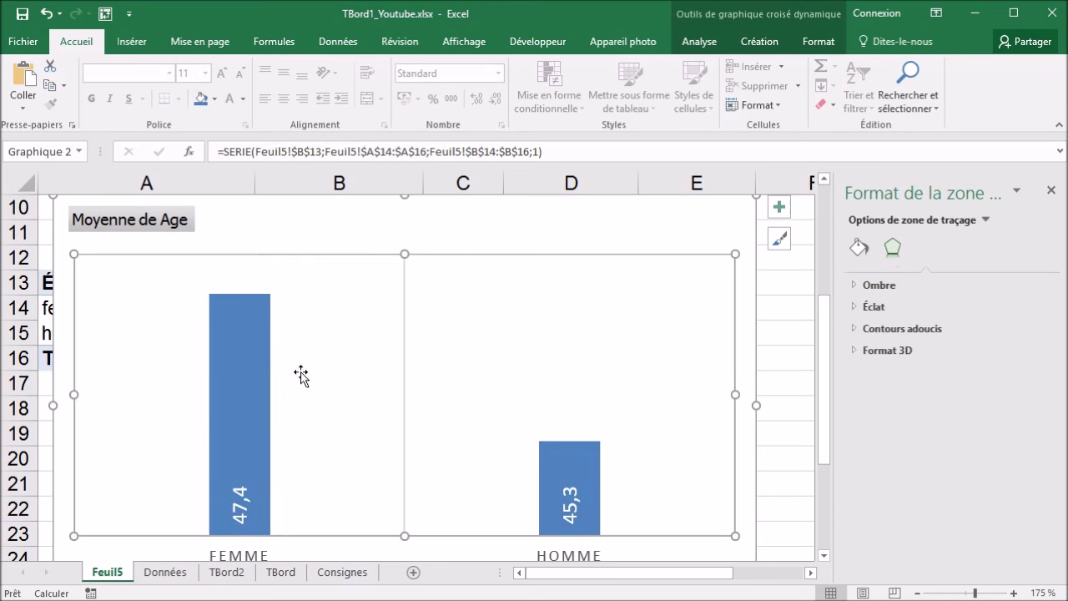
{"action": "left_click", "coordinate": [250, 388]}
{"action": "left_click", "coordinate": [247, 392]}
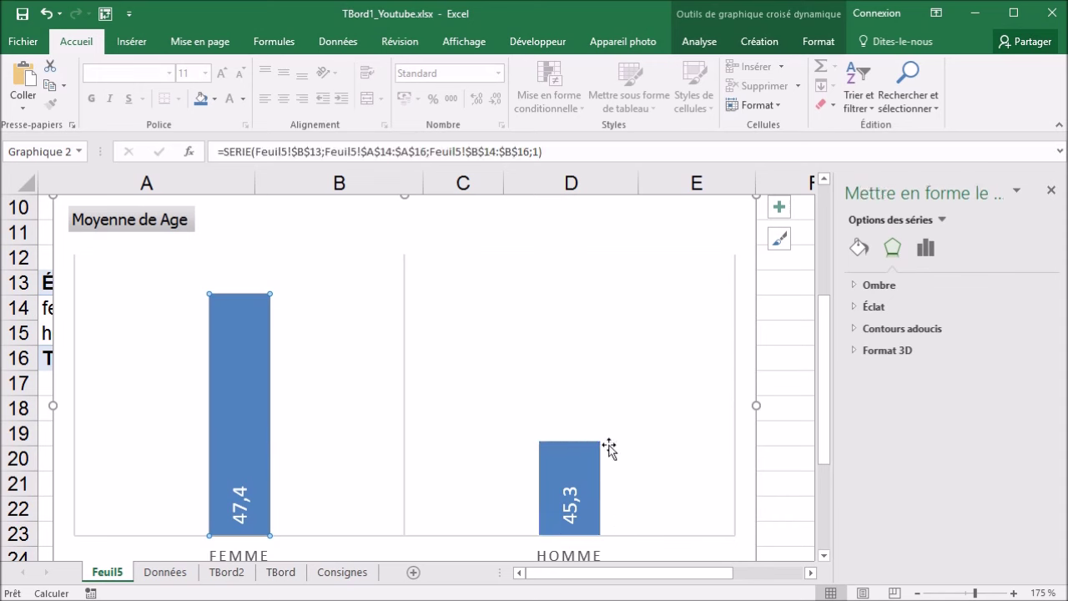
{"action": "left_click", "coordinate": [216, 99]}
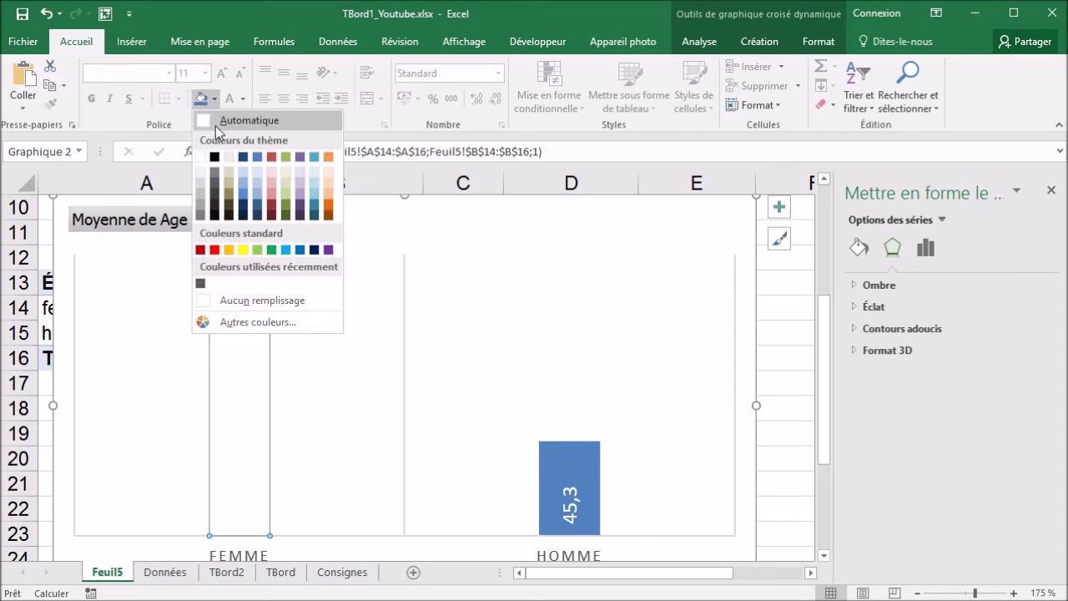
{"action": "left_click", "coordinate": [273, 157]}
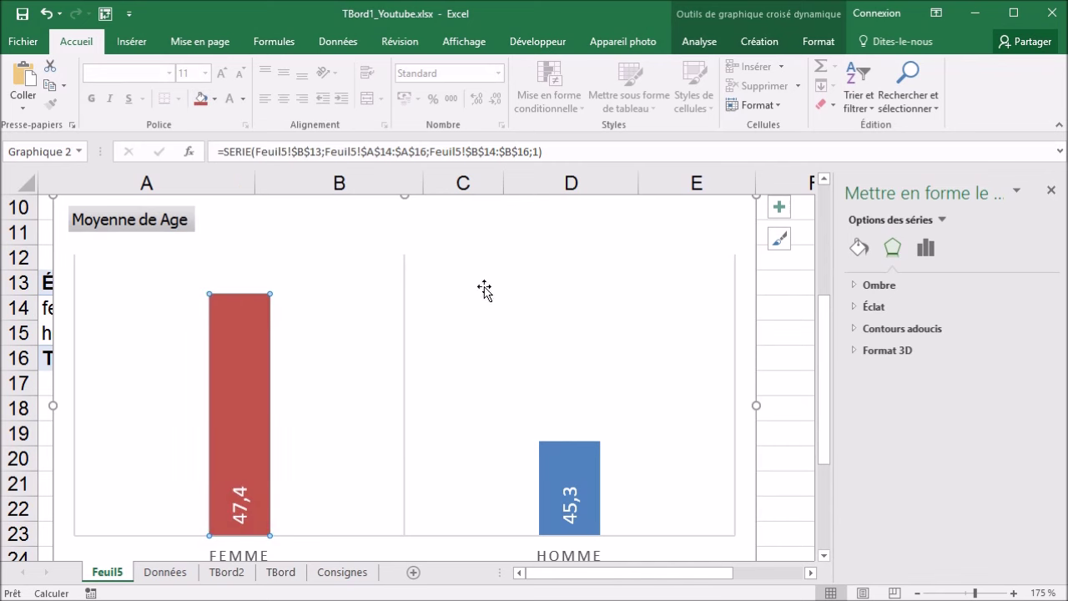
{"action": "scroll", "coordinate": [464, 288], "scroll_direction": "down", "scroll_amount": 2}
{"action": "scroll", "coordinate": [464, 288], "scroll_direction": "down", "scroll_amount": 1}
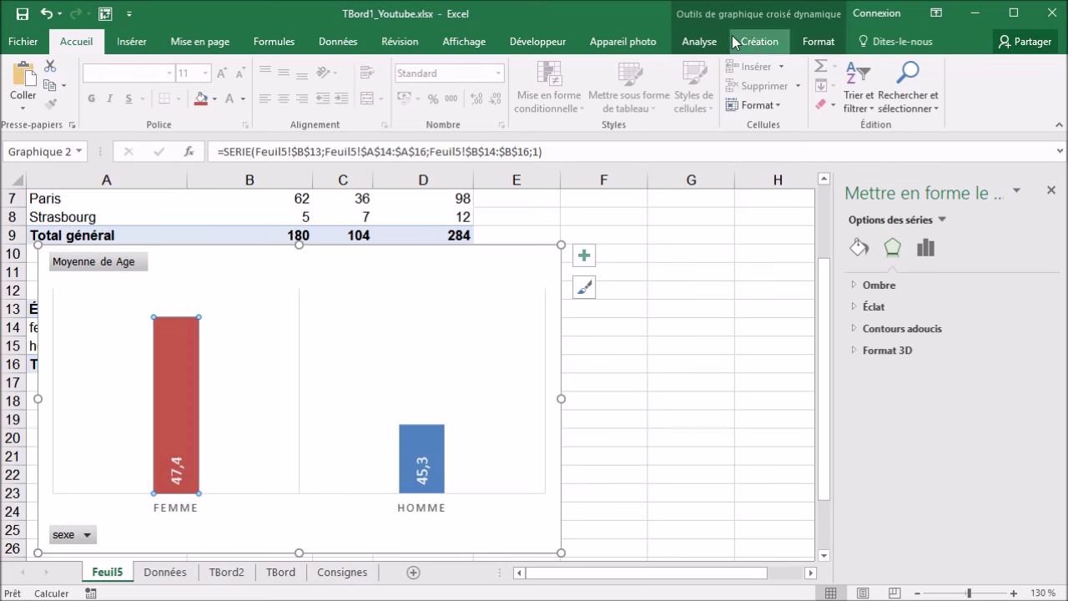
Hide the field buttons on the average-age pivot chart.
{"action": "left_click", "coordinate": [703, 43]}
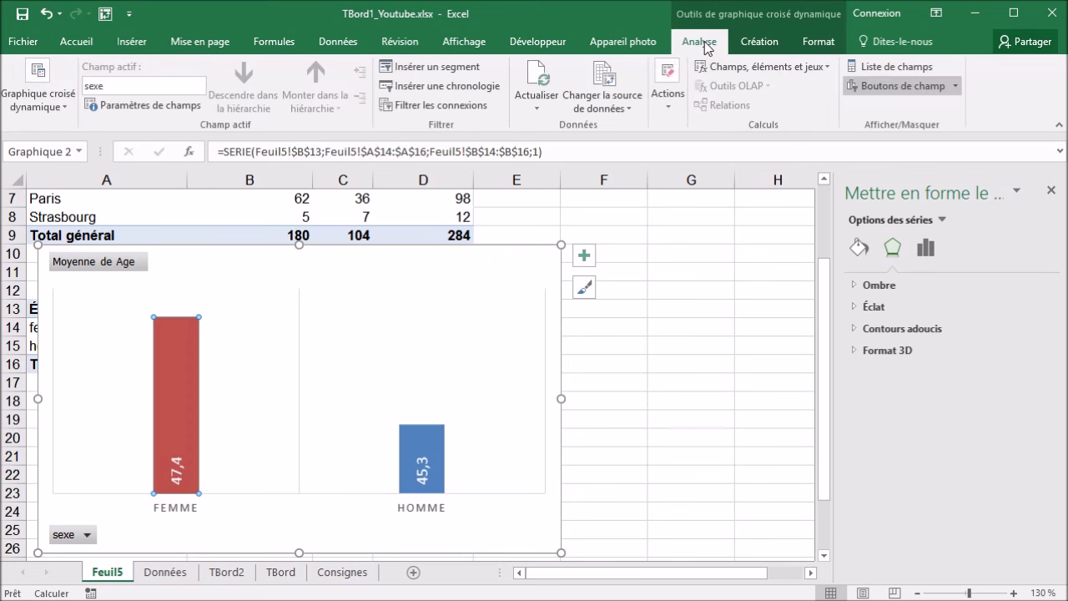
{"action": "left_click", "coordinate": [860, 88]}
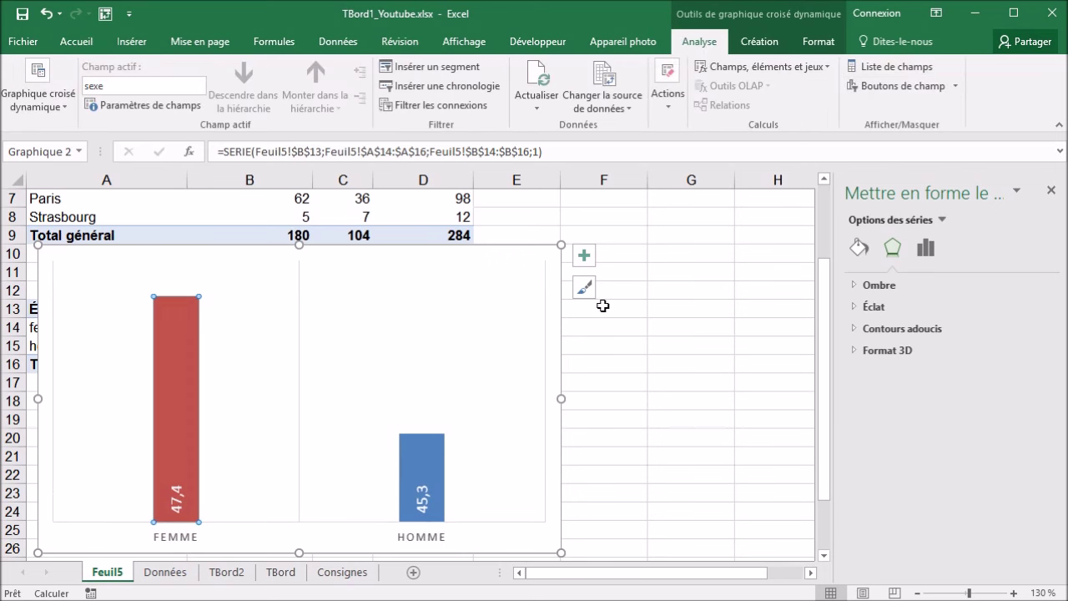
{"action": "left_click", "coordinate": [611, 425]}
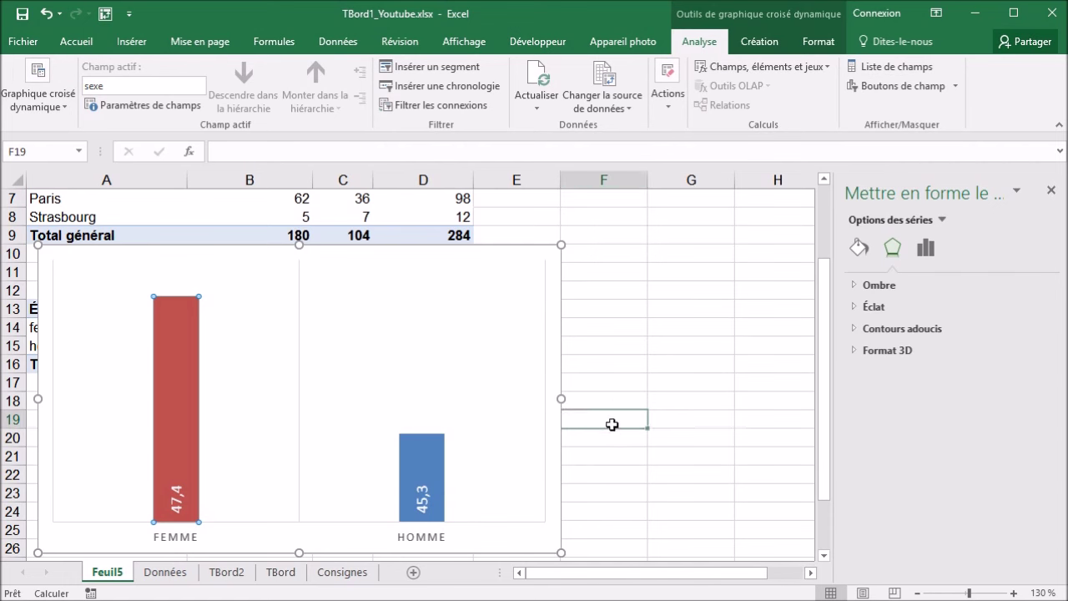
Cut the average-age chart from Feuil5 and go to the TBord2 sheet.
{"action": "left_click", "coordinate": [555, 388]}
{"action": "key", "text": "ctrl+x"}
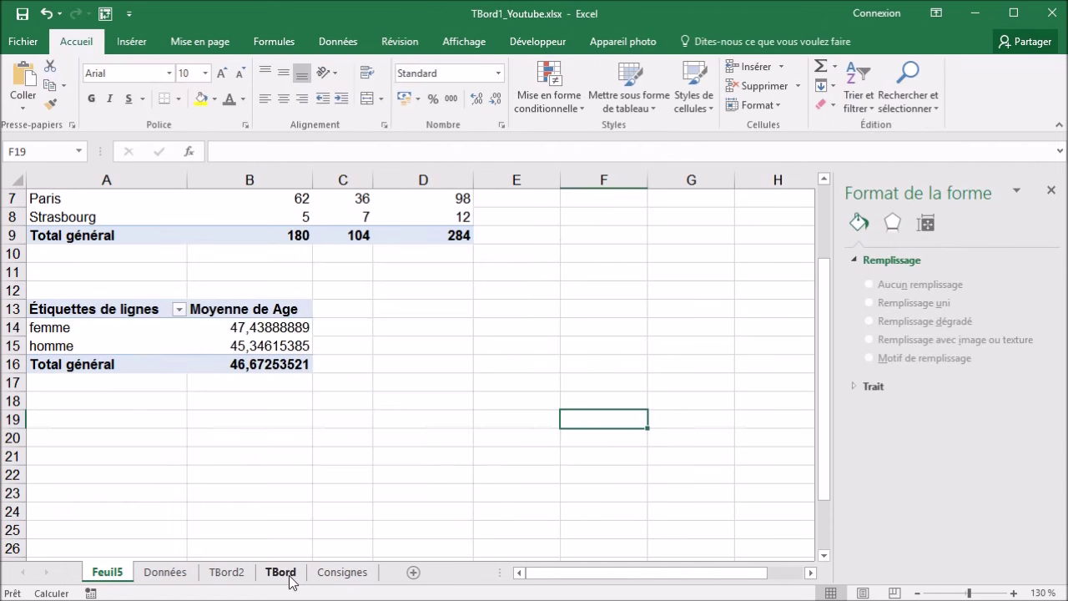
{"action": "left_click", "coordinate": [226, 571]}
Paste the average-age chart at G6 on TBord2 and trim its width and height.
{"action": "left_click", "coordinate": [483, 264]}
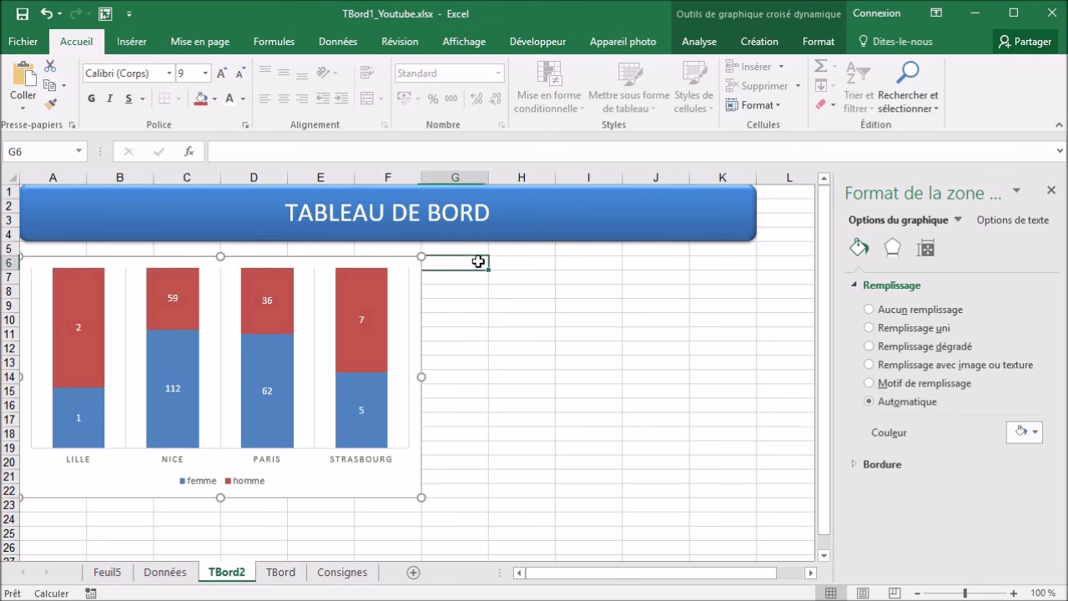
{"action": "key", "text": "ctrl+v"}
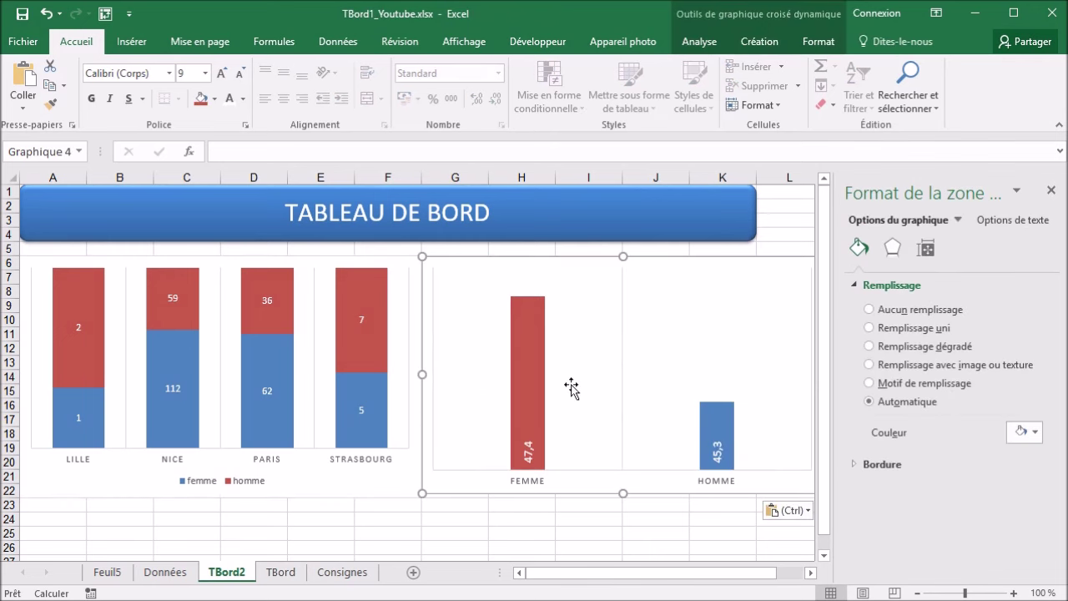
{"action": "scroll", "coordinate": [572, 386], "scroll_direction": "down", "scroll_amount": 1, "text": "ctrl"}
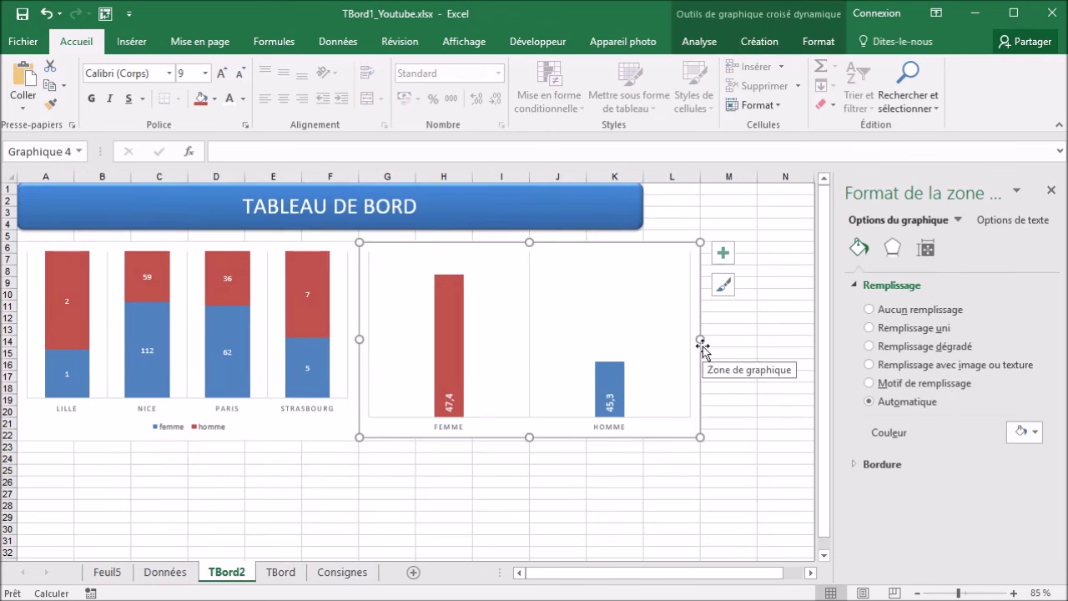
{"action": "left_click_drag", "start_coordinate": [699, 338], "coordinate": [643, 338]}
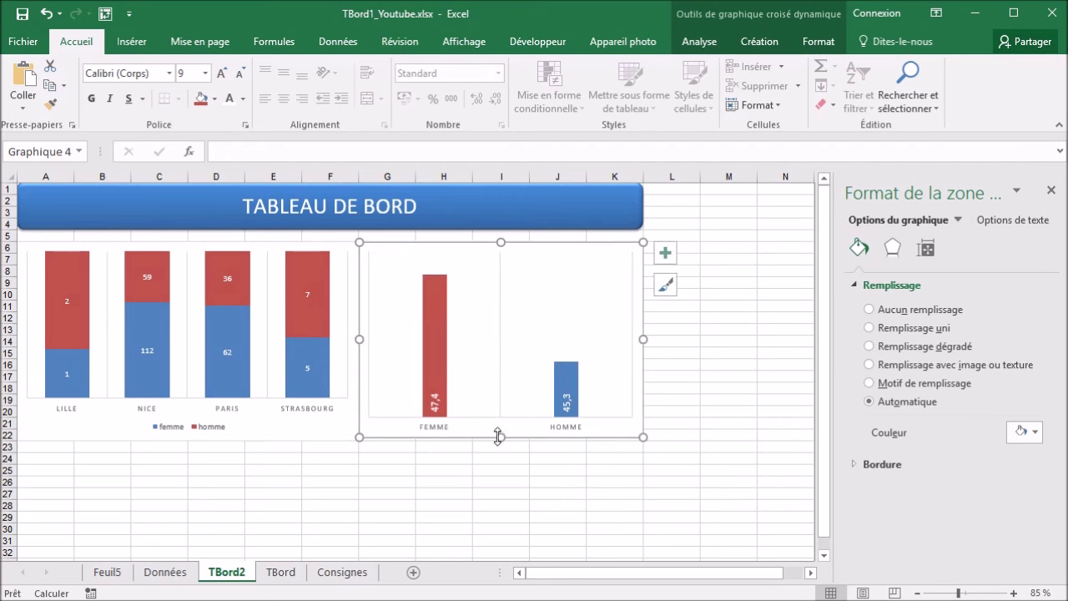
{"action": "left_click_drag", "start_coordinate": [498, 437], "coordinate": [499, 440]}
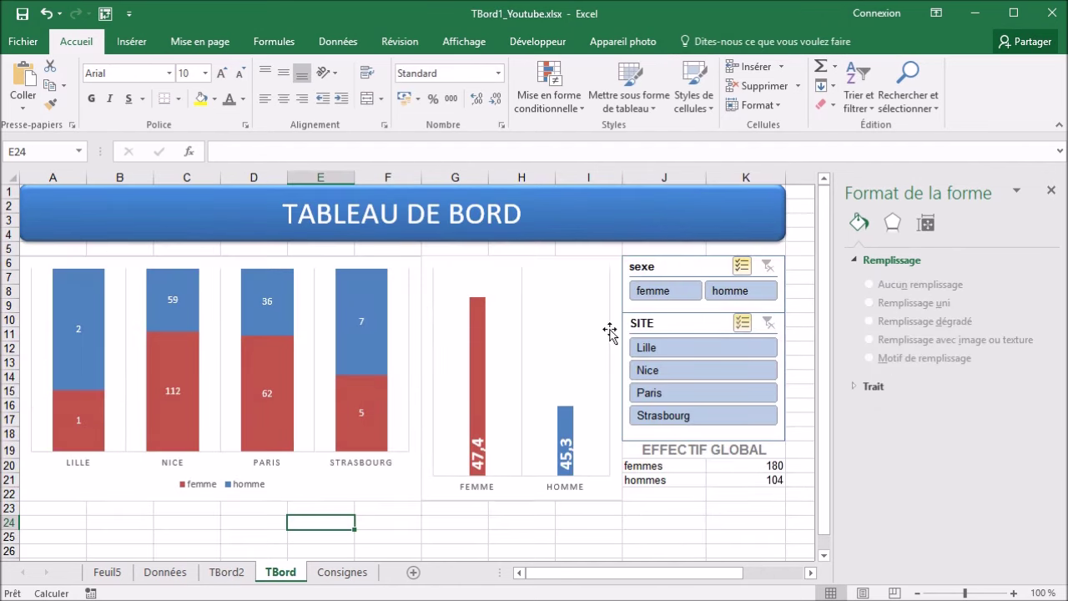
Narrow the average-age chart further beside the site chart, then view the TBord dashboard.
{"action": "left_click", "coordinate": [223, 572]}
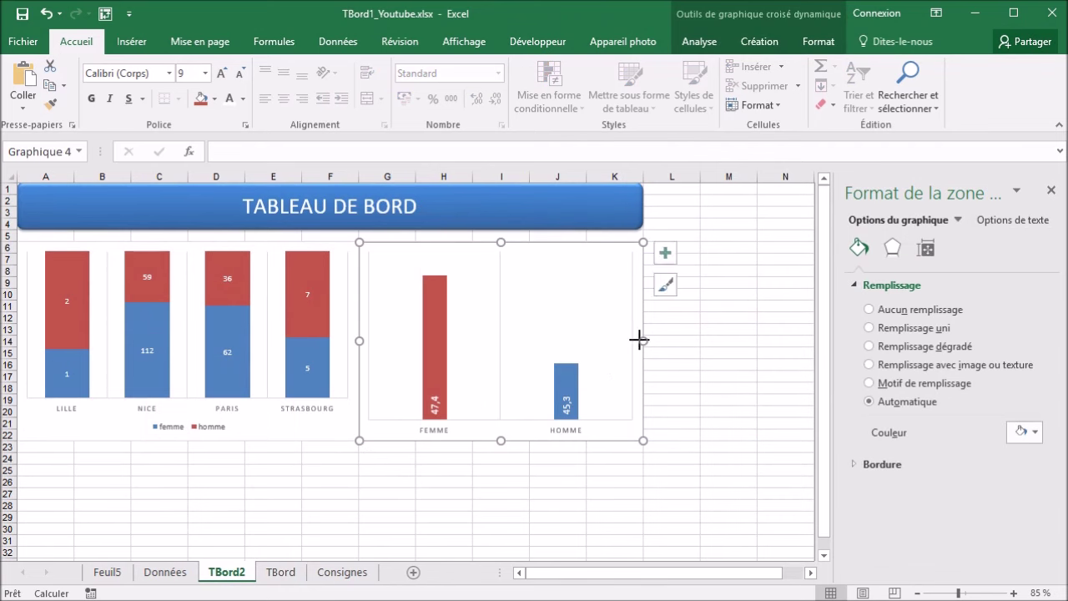
{"action": "left_click_drag", "start_coordinate": [640, 341], "coordinate": [531, 341]}
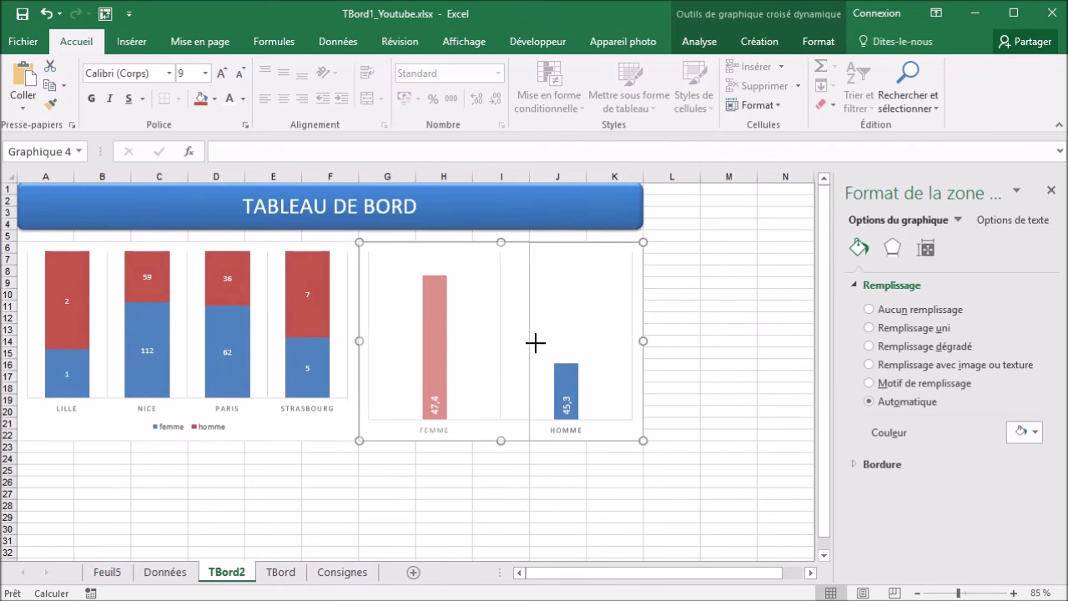
{"action": "left_click", "coordinate": [467, 486]}
{"action": "left_click", "coordinate": [283, 574]}
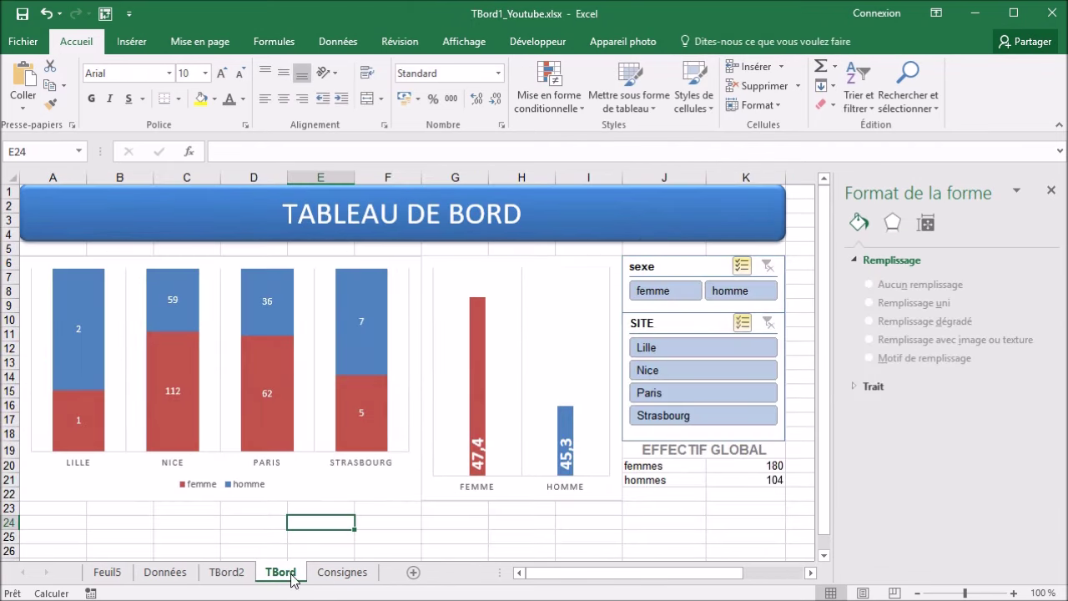
Test the TBord SITE slicer by excluding Paris and then showing all sites again.
{"action": "left_click", "coordinate": [662, 372]}
{"action": "left_click", "coordinate": [669, 389]}
{"action": "left_click", "coordinate": [665, 373]}
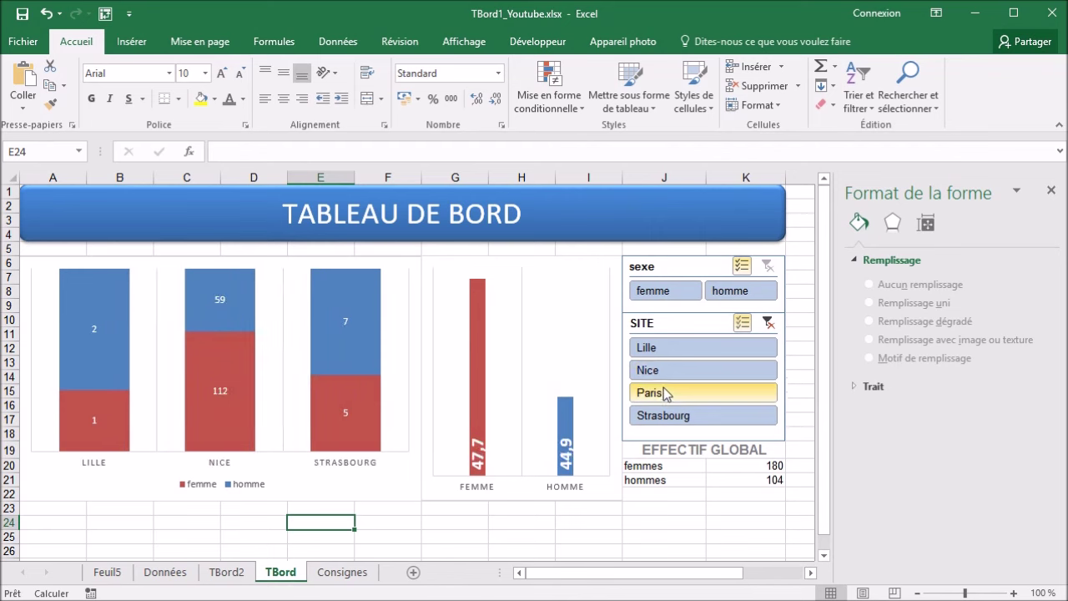
{"action": "left_click", "coordinate": [665, 393]}
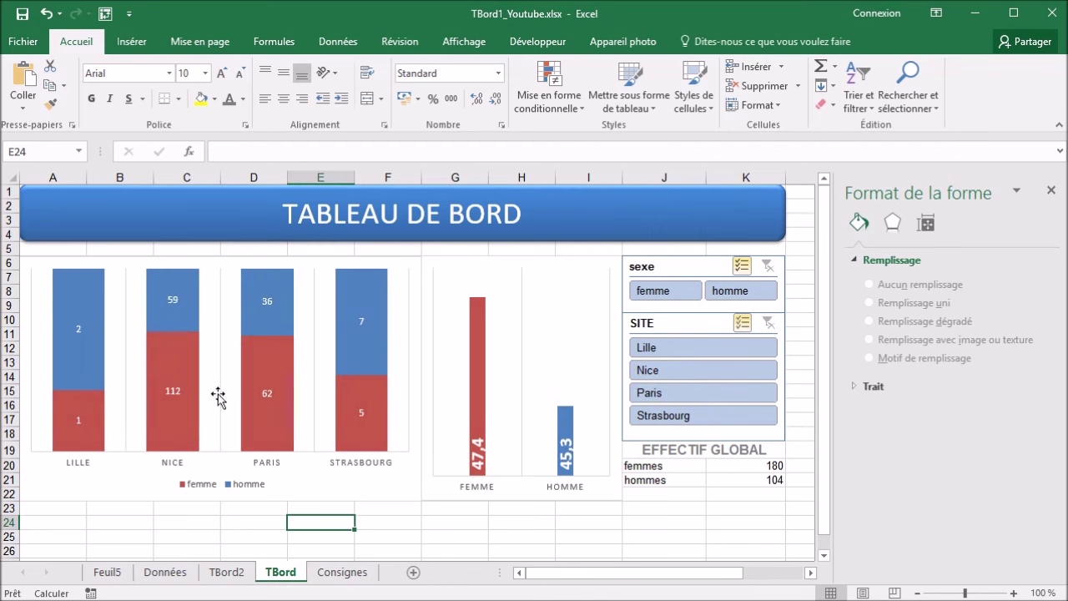
Select the stacked site pivot chart on TBord2 and show its Analyse options.
{"action": "left_click", "coordinate": [219, 574]}
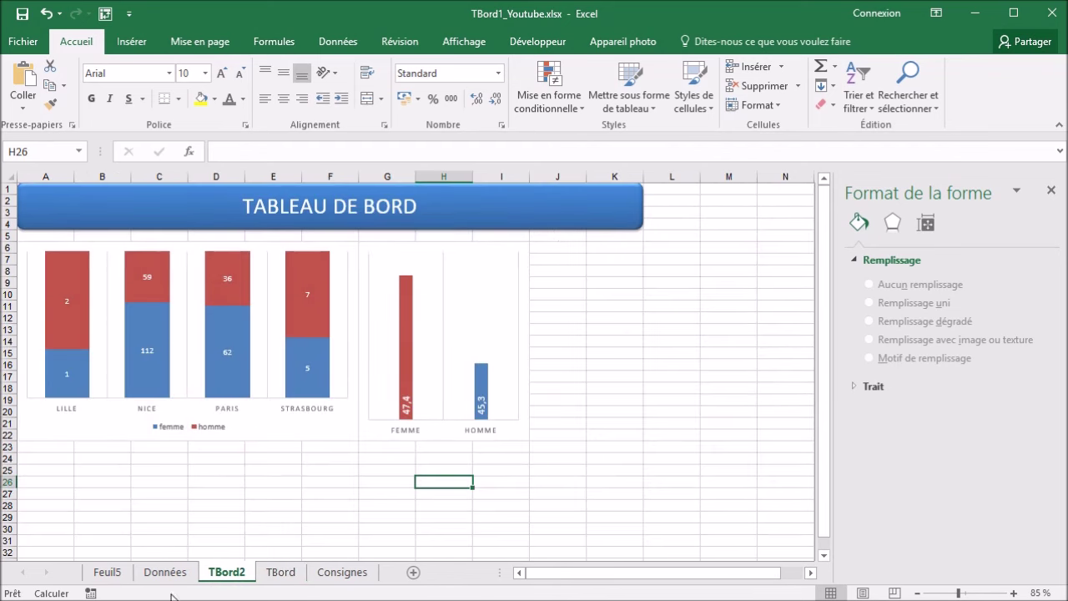
{"action": "left_click", "coordinate": [343, 256]}
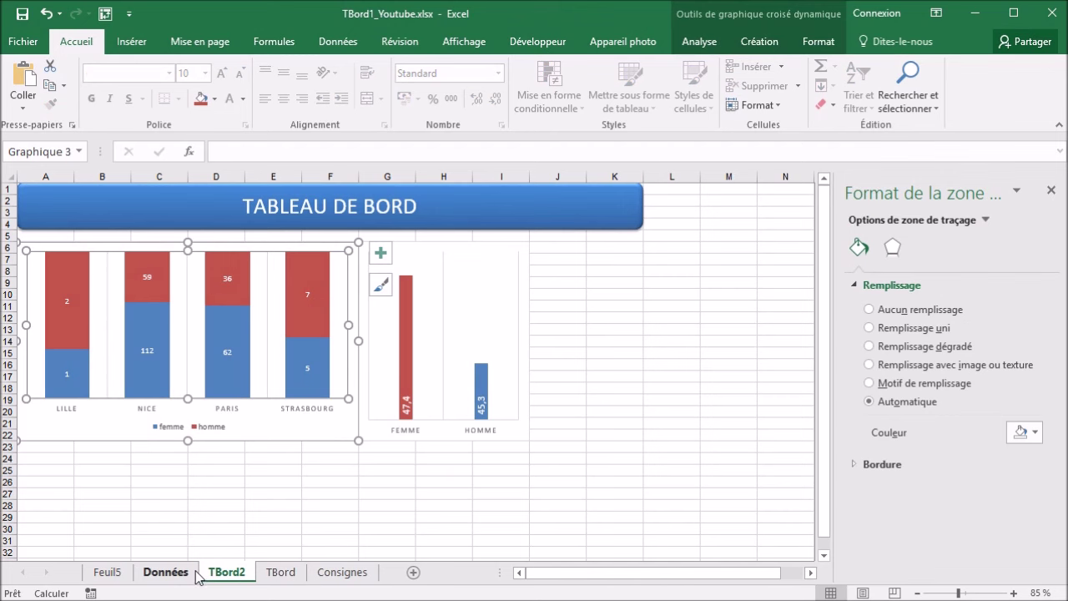
{"action": "left_click", "coordinate": [699, 41]}
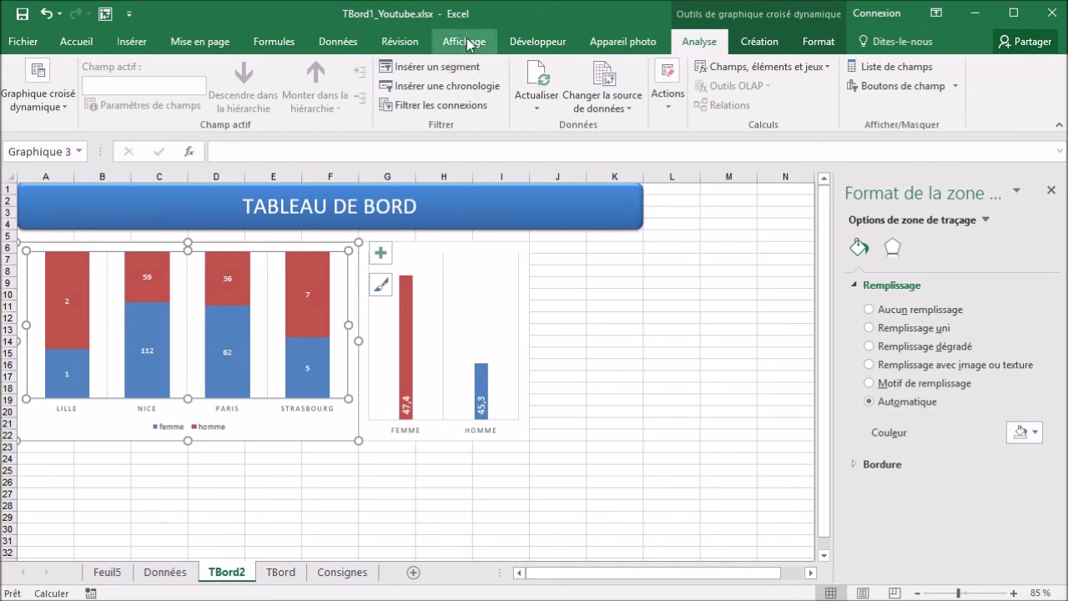
Insert SITE and sexe slicers for the site pivot chart on TBord2.
{"action": "left_click", "coordinate": [434, 67]}
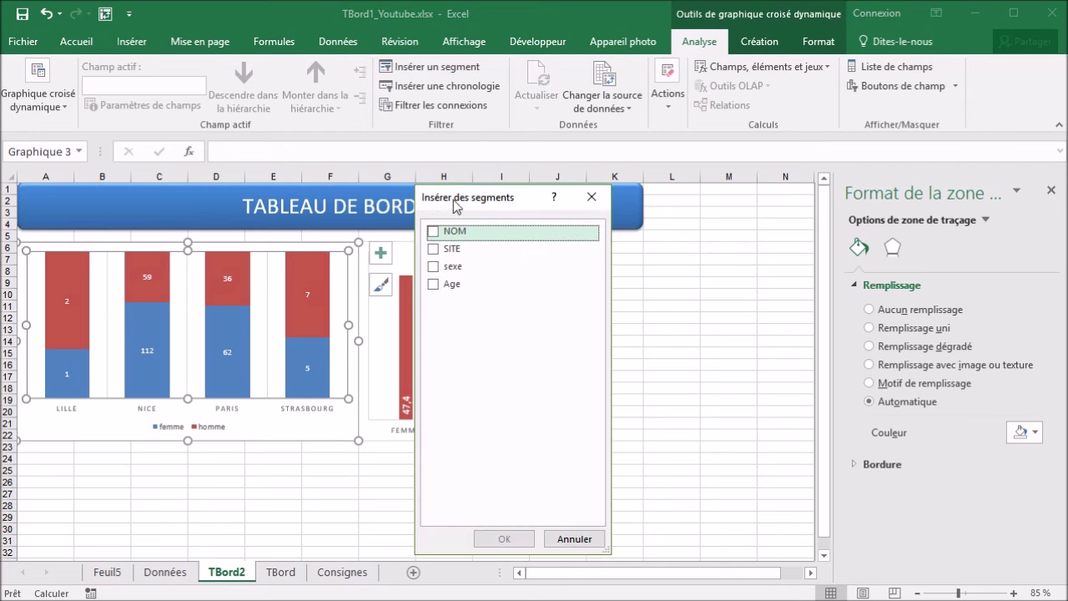
{"action": "left_click_drag", "start_coordinate": [454, 198], "coordinate": [369, 184]}
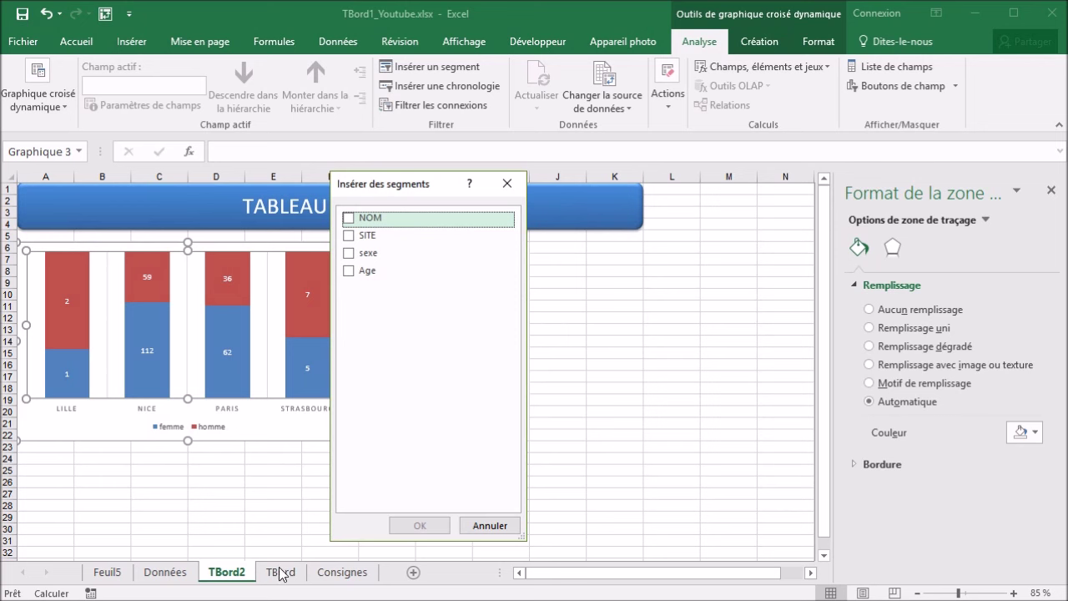
{"action": "left_click", "coordinate": [490, 524]}
{"action": "left_click", "coordinate": [280, 572]}
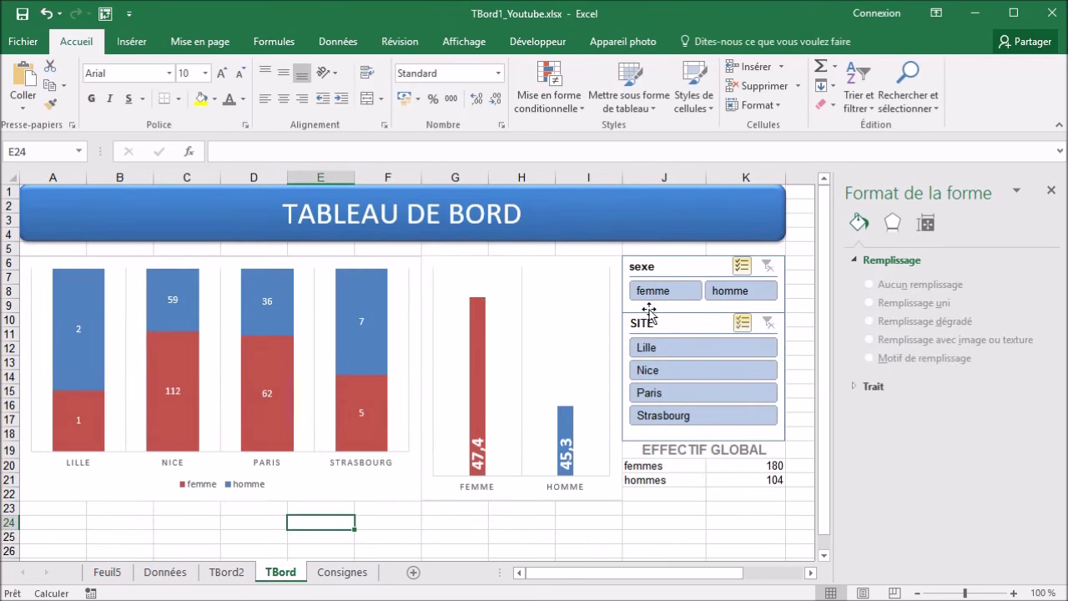
{"action": "left_click", "coordinate": [227, 573]}
{"action": "left_click", "coordinate": [429, 67]}
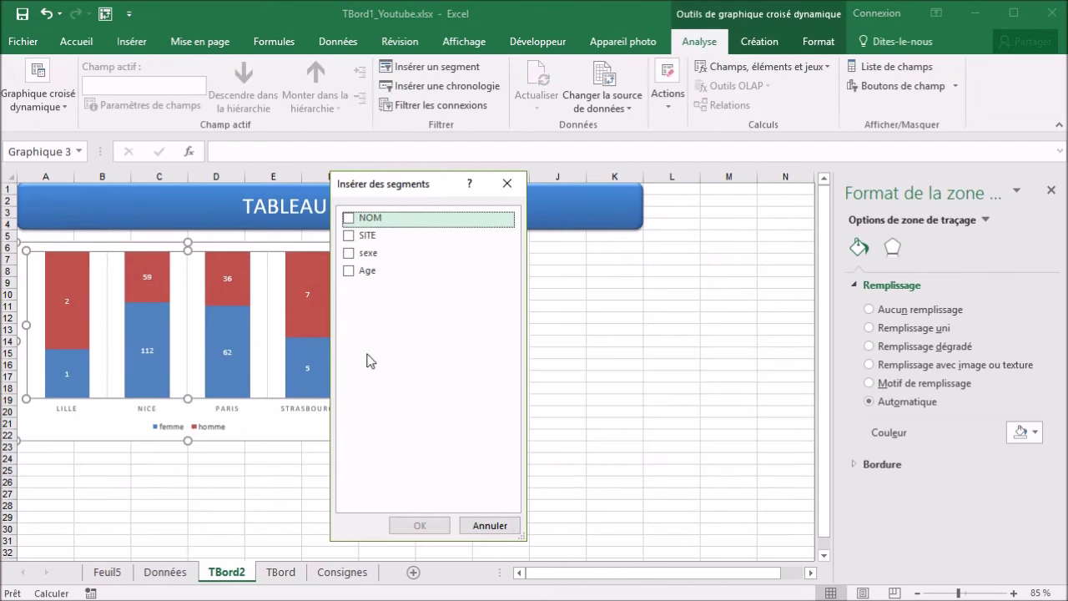
{"action": "left_click", "coordinate": [348, 236]}
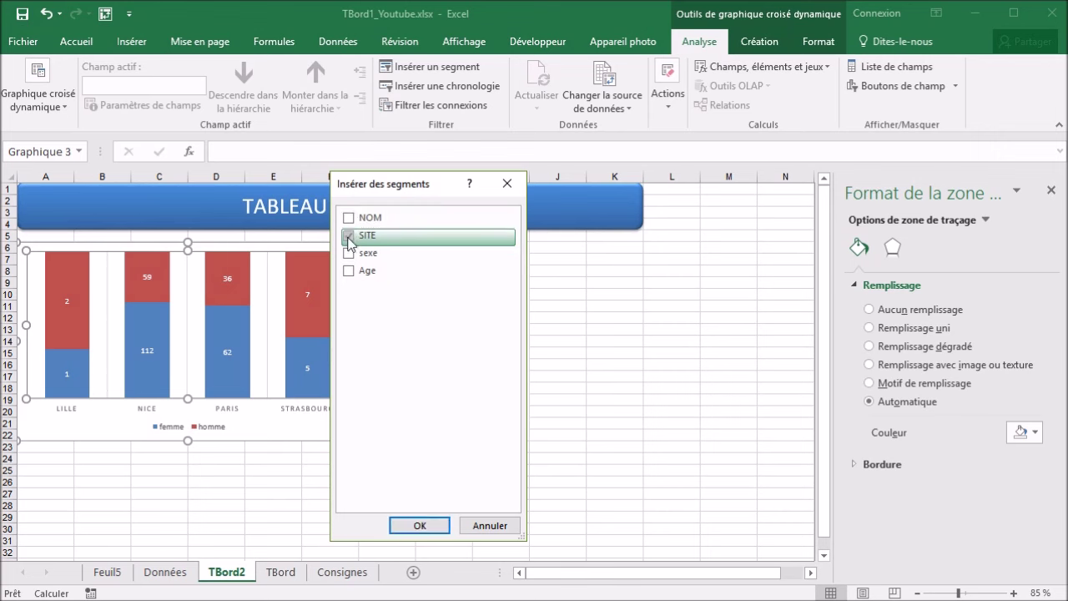
{"action": "left_click", "coordinate": [349, 253]}
{"action": "left_click", "coordinate": [418, 525]}
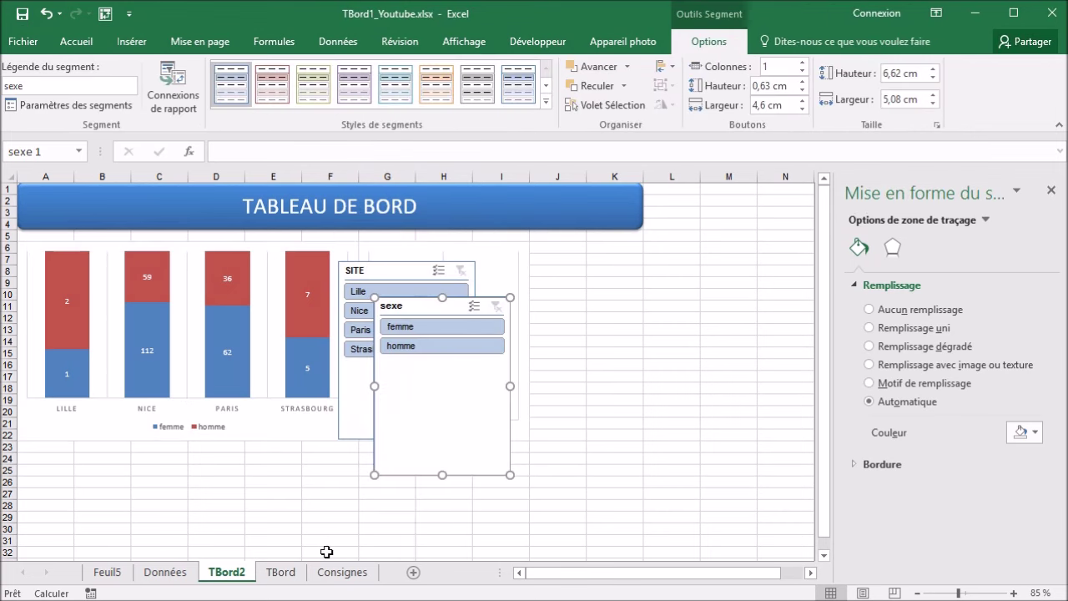
Place the slicers beside the charts, shrinking the sexe slicer to fit femme and homme.
{"action": "left_click_drag", "start_coordinate": [414, 305], "coordinate": [630, 315]}
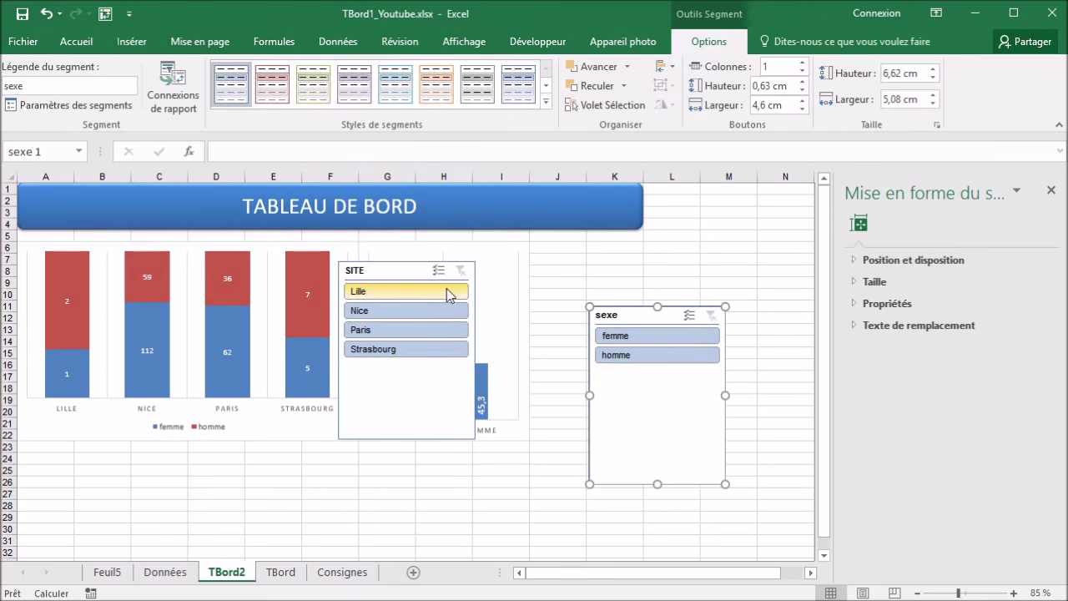
{"action": "left_click_drag", "start_coordinate": [393, 269], "coordinate": [351, 404]}
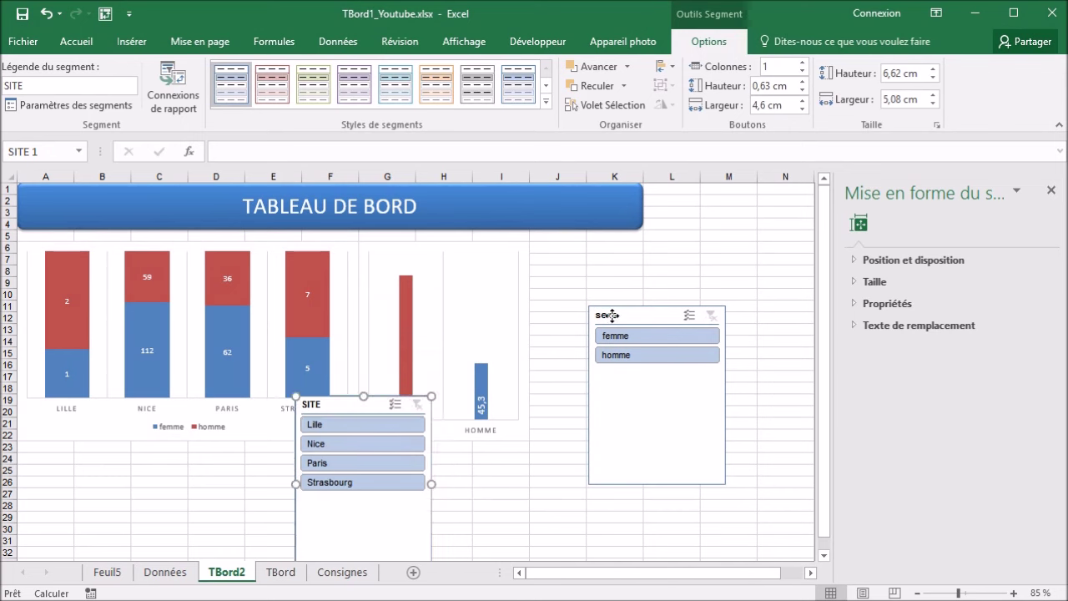
{"action": "left_click_drag", "start_coordinate": [612, 314], "coordinate": [551, 250]}
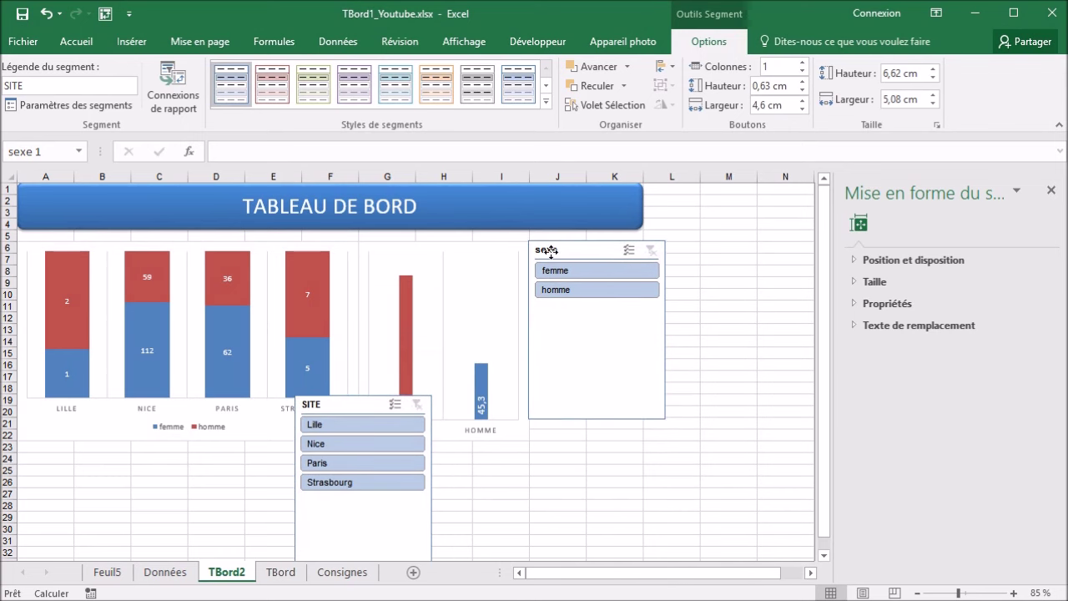
{"action": "left_click_drag", "start_coordinate": [665, 330], "coordinate": [643, 329]}
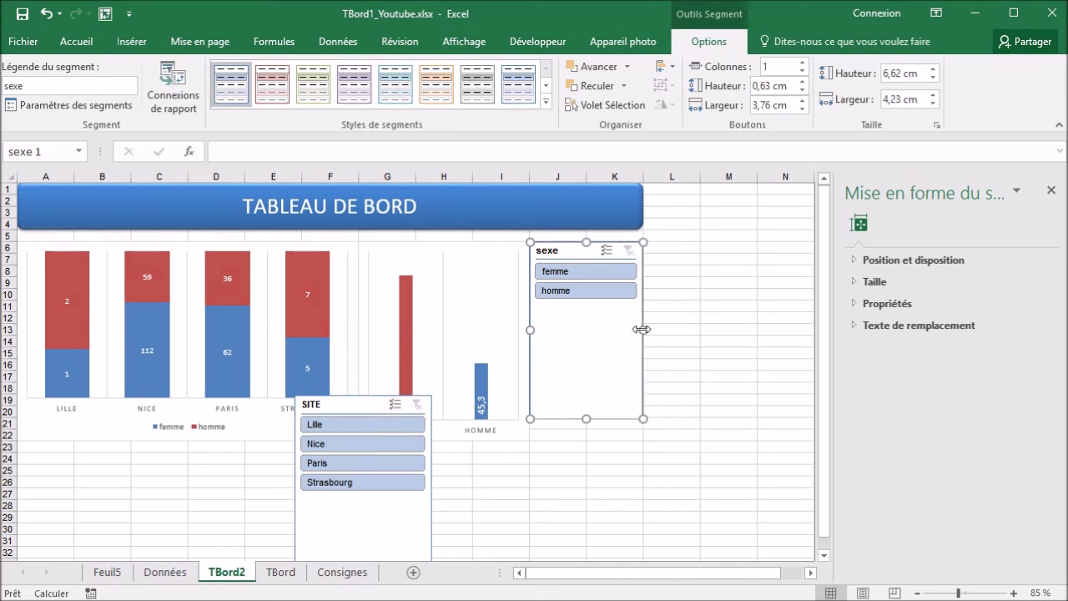
{"action": "left_click_drag", "start_coordinate": [586, 418], "coordinate": [591, 310]}
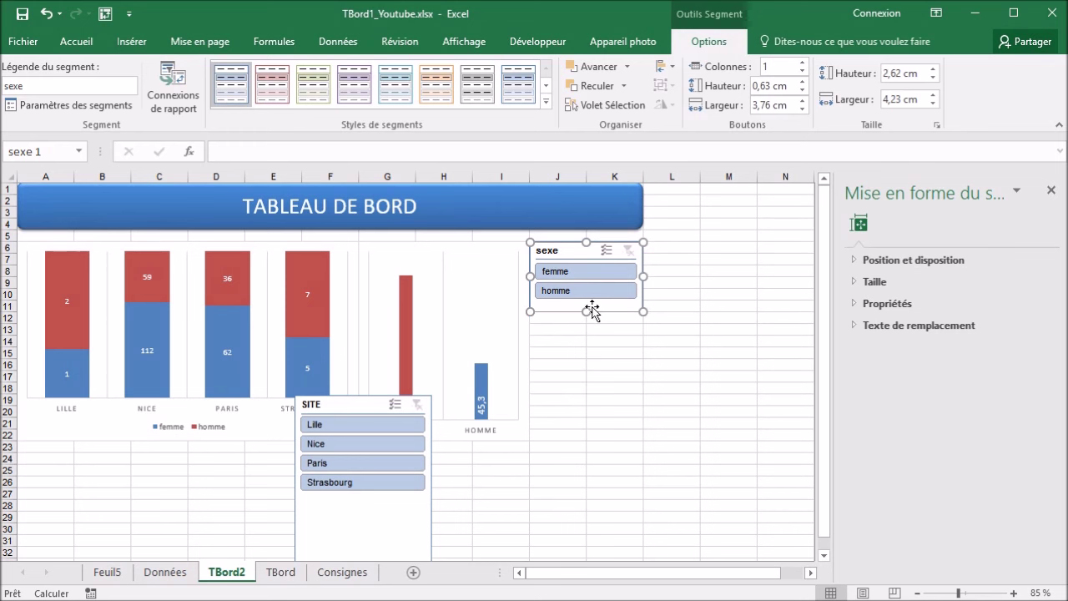
Set the sexe slicer to 2 columns and shorten it to a single row.
{"action": "left_click", "coordinate": [280, 572]}
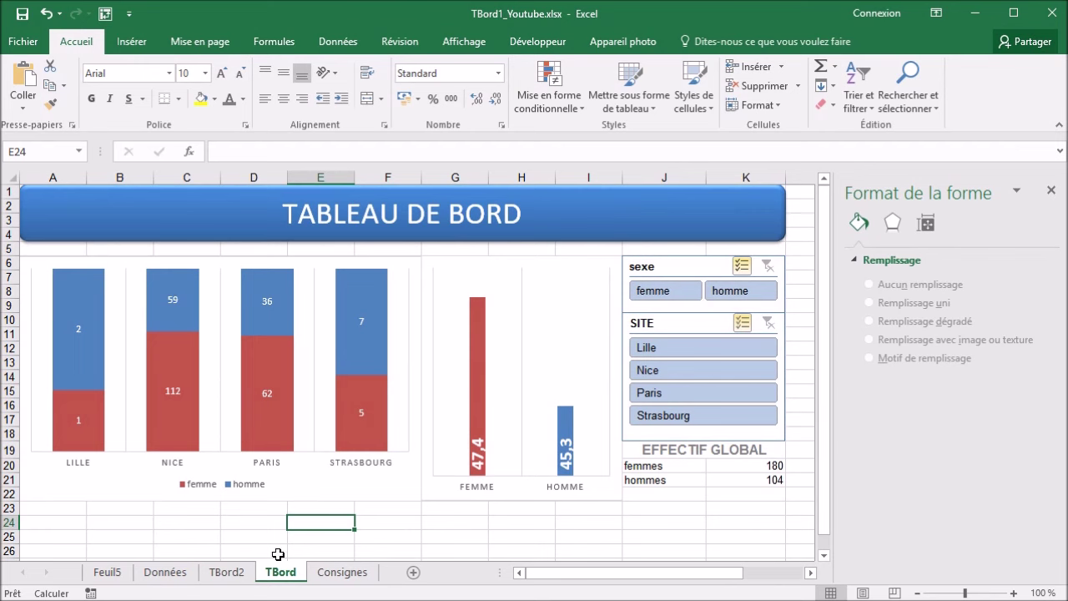
{"action": "left_click", "coordinate": [231, 573]}
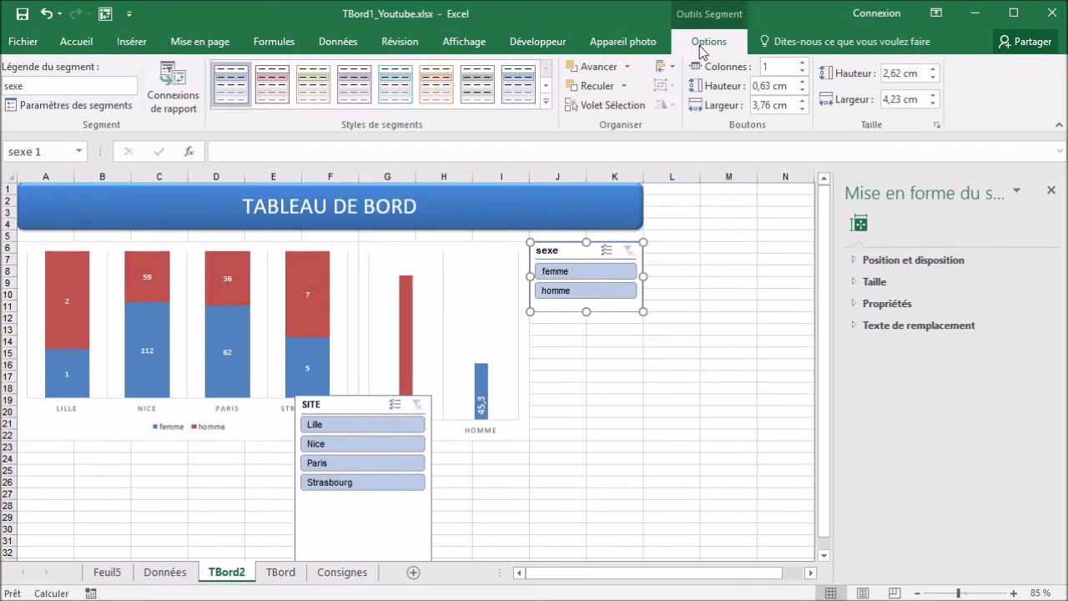
{"action": "left_click", "coordinate": [801, 63]}
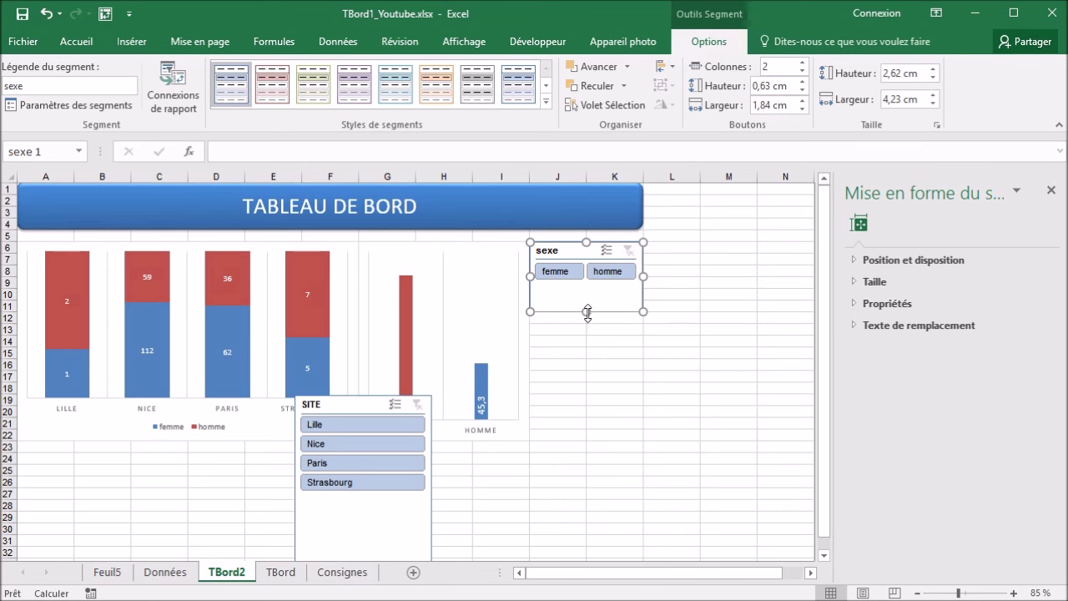
{"action": "left_click_drag", "start_coordinate": [587, 310], "coordinate": [587, 287]}
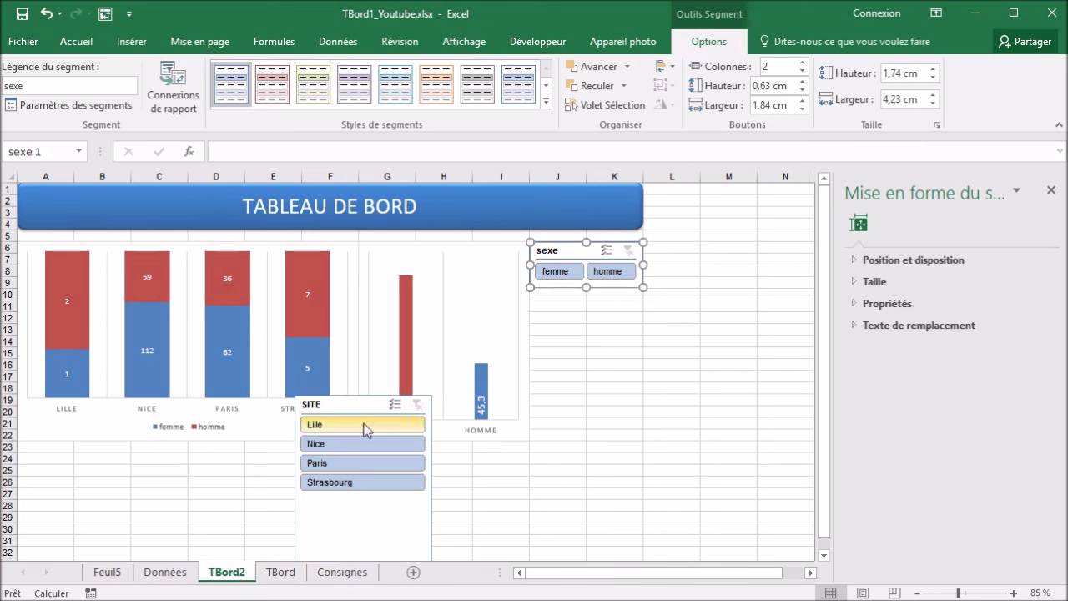
Move the SITE slicer right of the charts, keeping its site buttons in one column.
{"action": "left_click", "coordinate": [357, 406]}
{"action": "left_click_drag", "start_coordinate": [357, 407], "coordinate": [608, 348]}
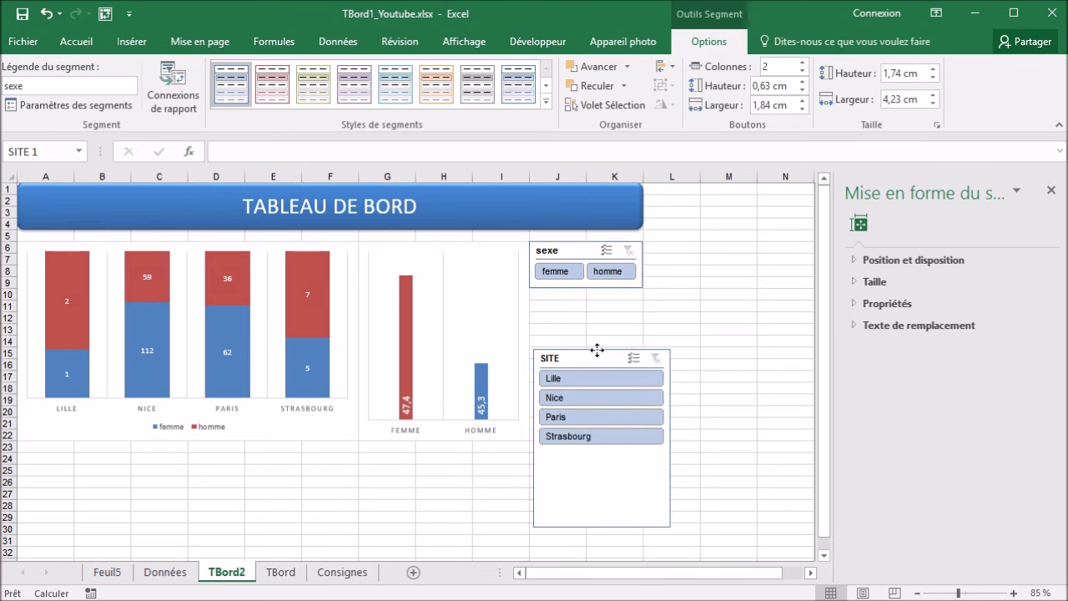
{"action": "left_click", "coordinate": [803, 63]}
{"action": "left_click", "coordinate": [803, 63]}
{"action": "left_click", "coordinate": [803, 63]}
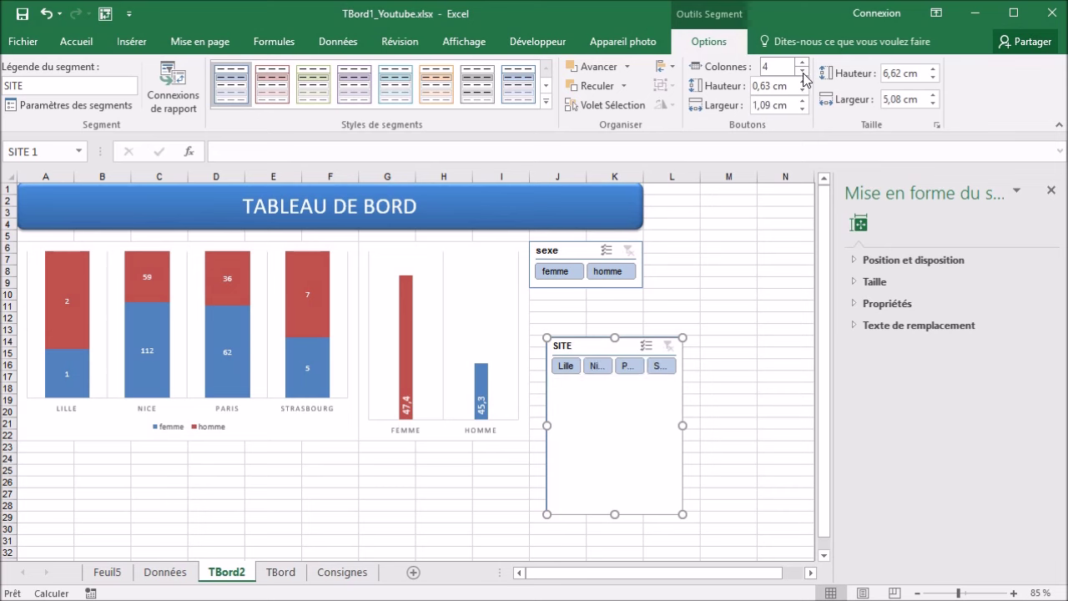
{"action": "left_click", "coordinate": [803, 73]}
{"action": "left_click", "coordinate": [804, 72]}
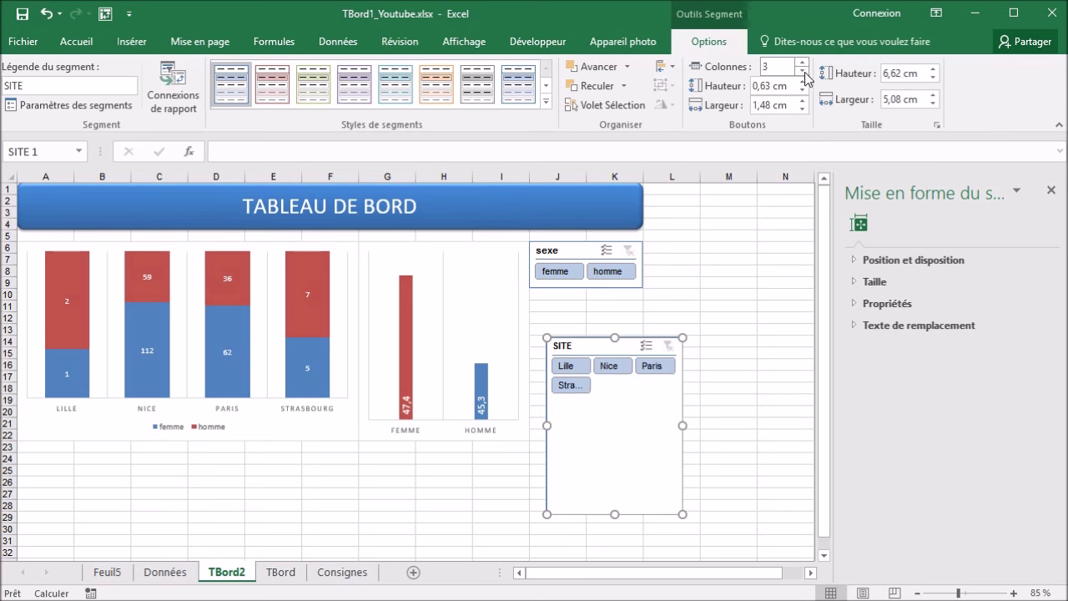
{"action": "left_click", "coordinate": [803, 73]}
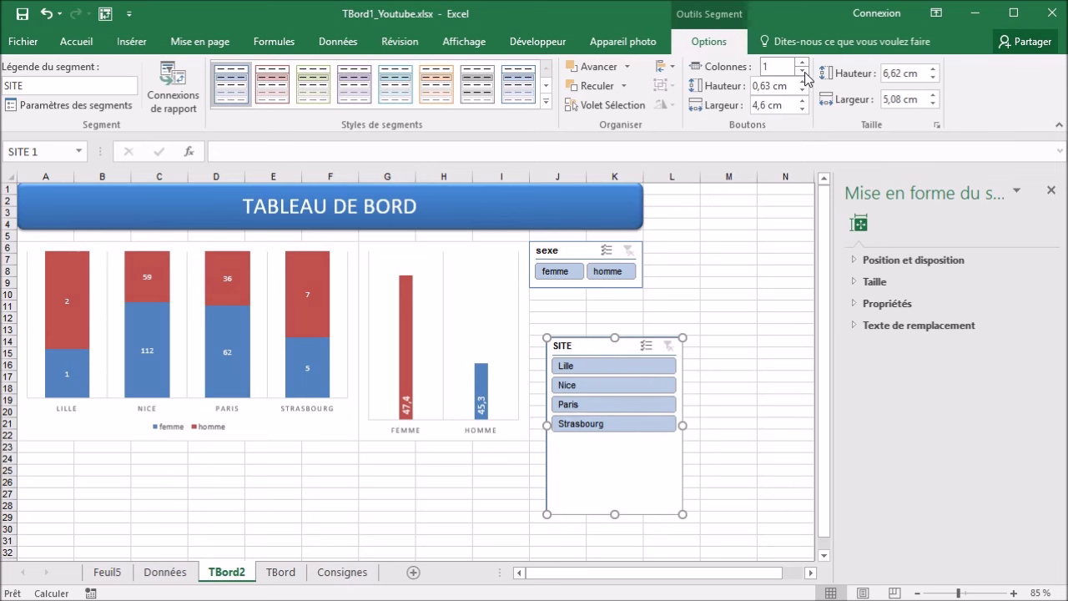
Stack the SITE slicer under the sexe slicer at matching width, then view TBord.
{"action": "left_click_drag", "start_coordinate": [584, 345], "coordinate": [567, 296]}
{"action": "left_click_drag", "start_coordinate": [670, 377], "coordinate": [644, 377]}
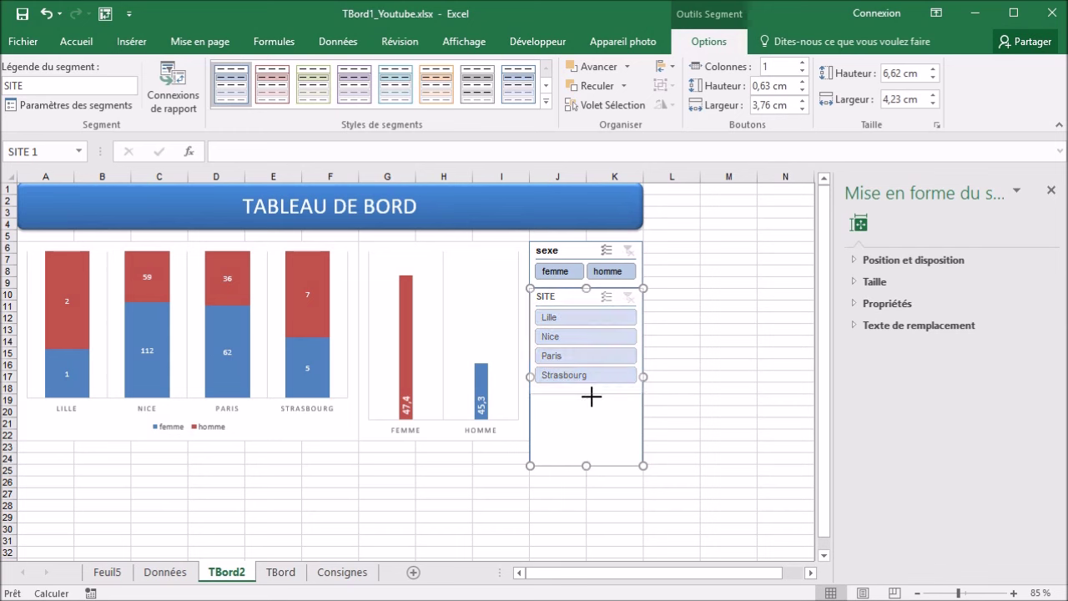
{"action": "left_click_drag", "start_coordinate": [591, 396], "coordinate": [592, 393]}
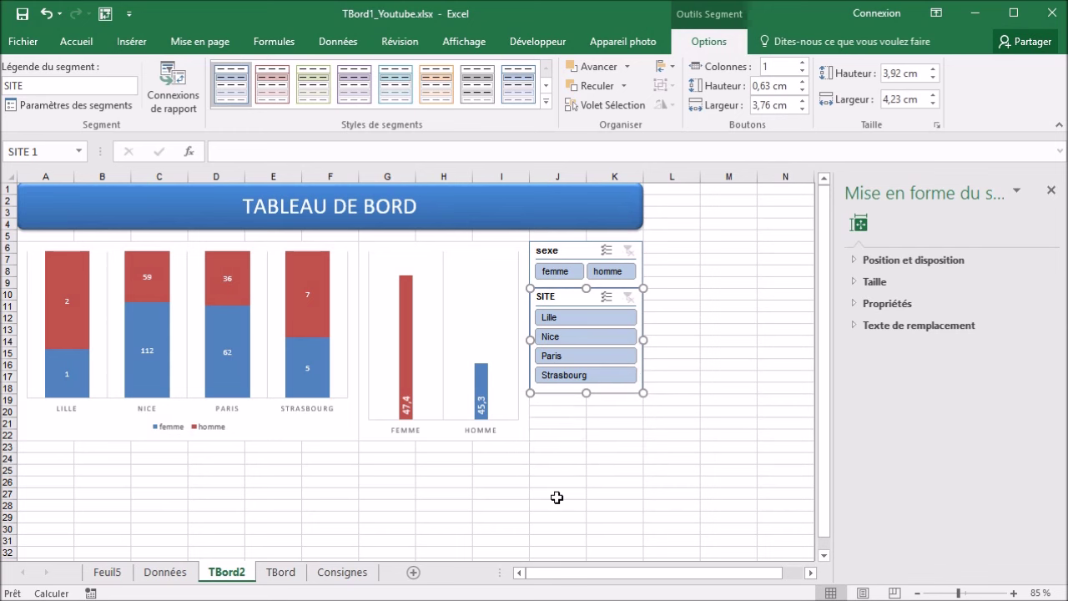
{"action": "left_click", "coordinate": [570, 402]}
{"action": "left_click", "coordinate": [279, 574]}
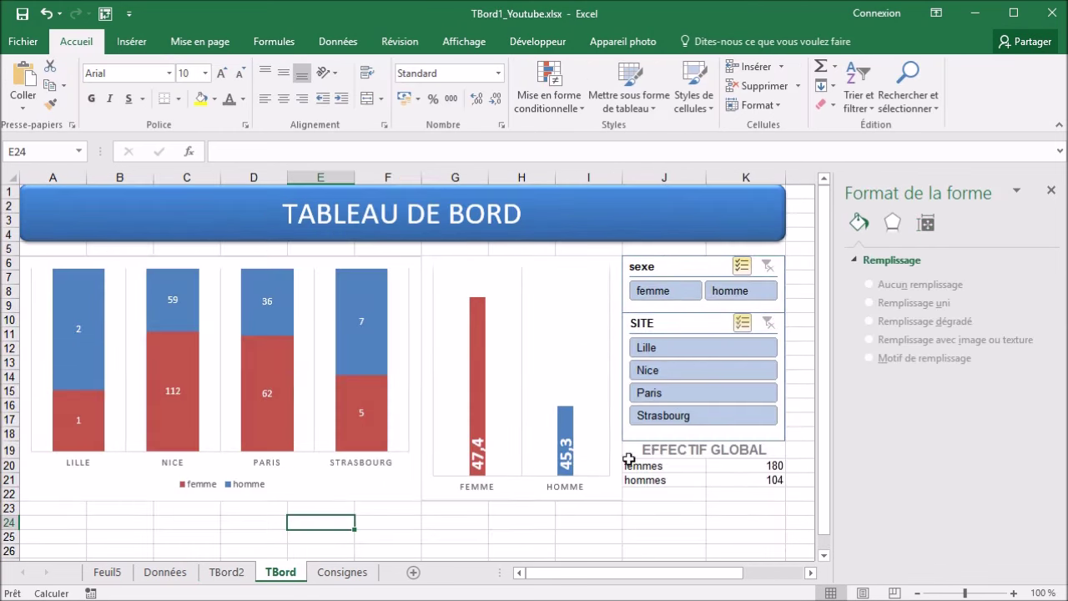
Filter the TBord2 site chart to Lille plus Nice using Sélection multiple in the SITE slicer.
{"action": "left_click", "coordinate": [226, 573]}
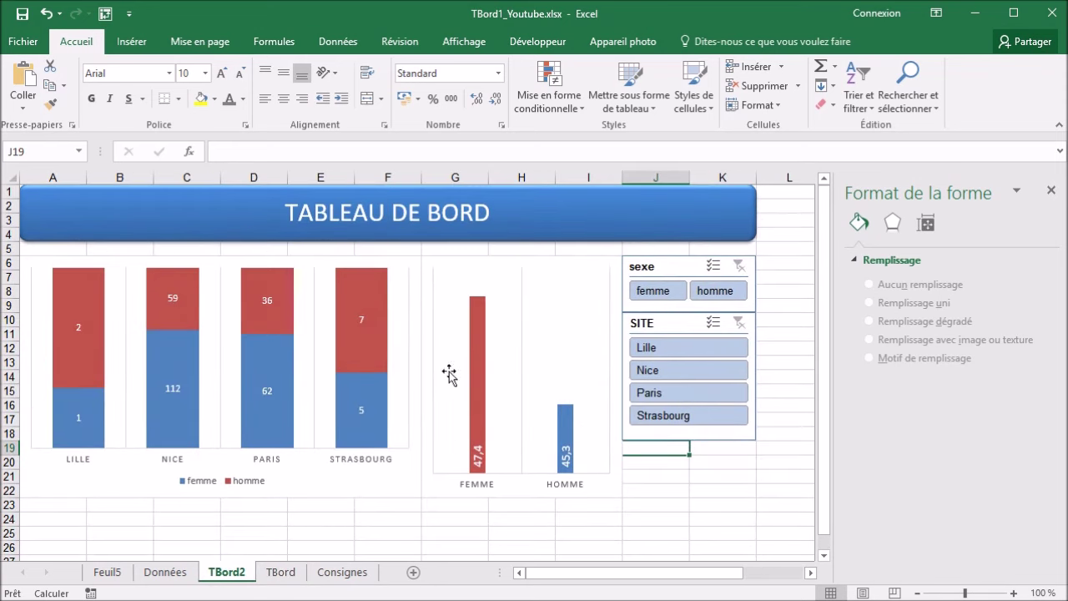
{"action": "left_click", "coordinate": [663, 354]}
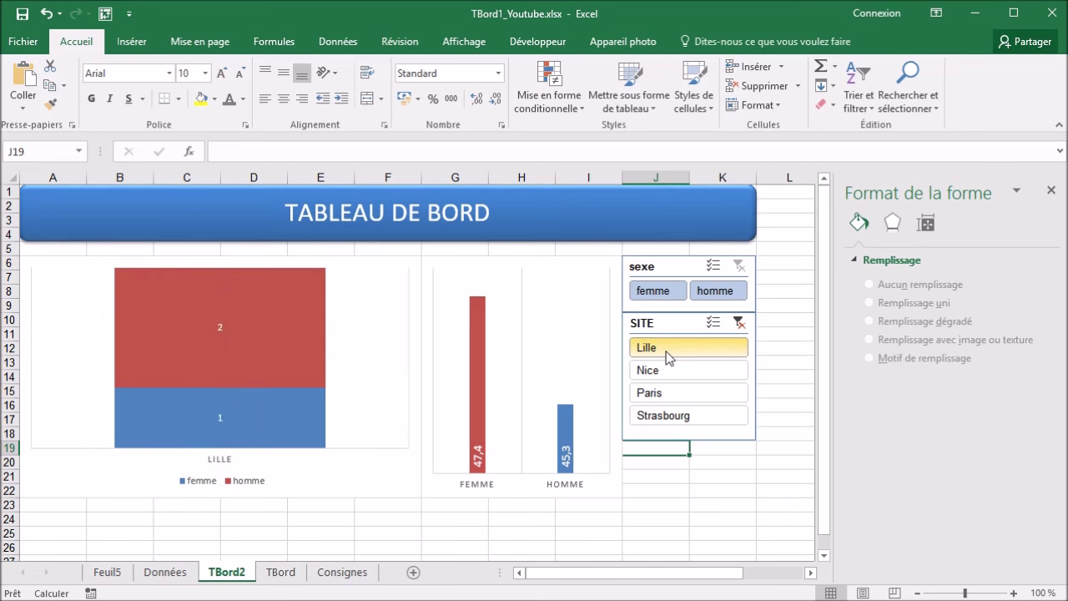
{"action": "left_click", "coordinate": [675, 375]}
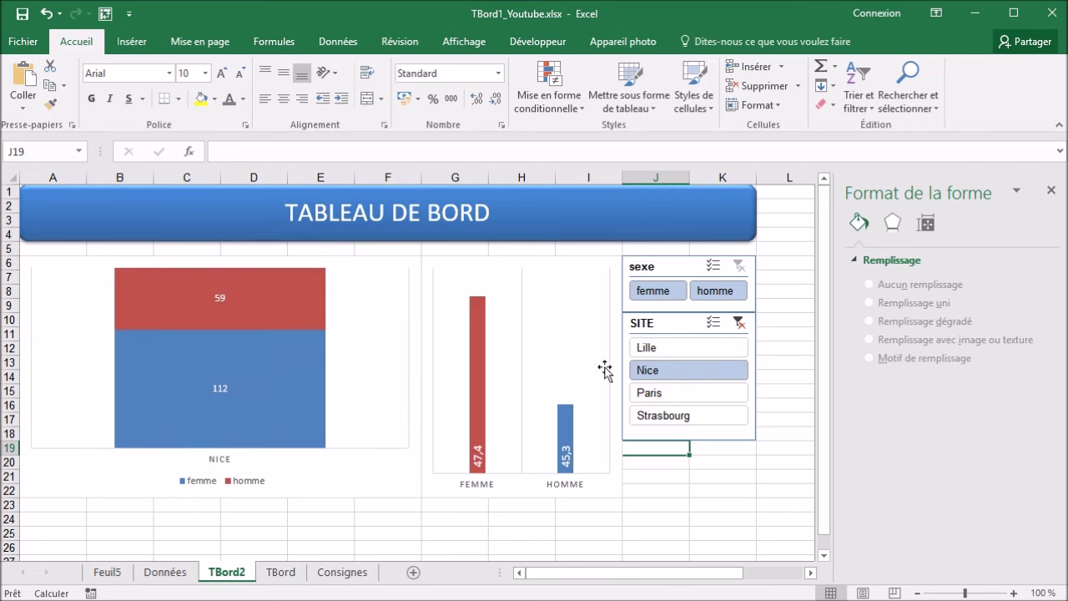
{"action": "left_click", "coordinate": [659, 347]}
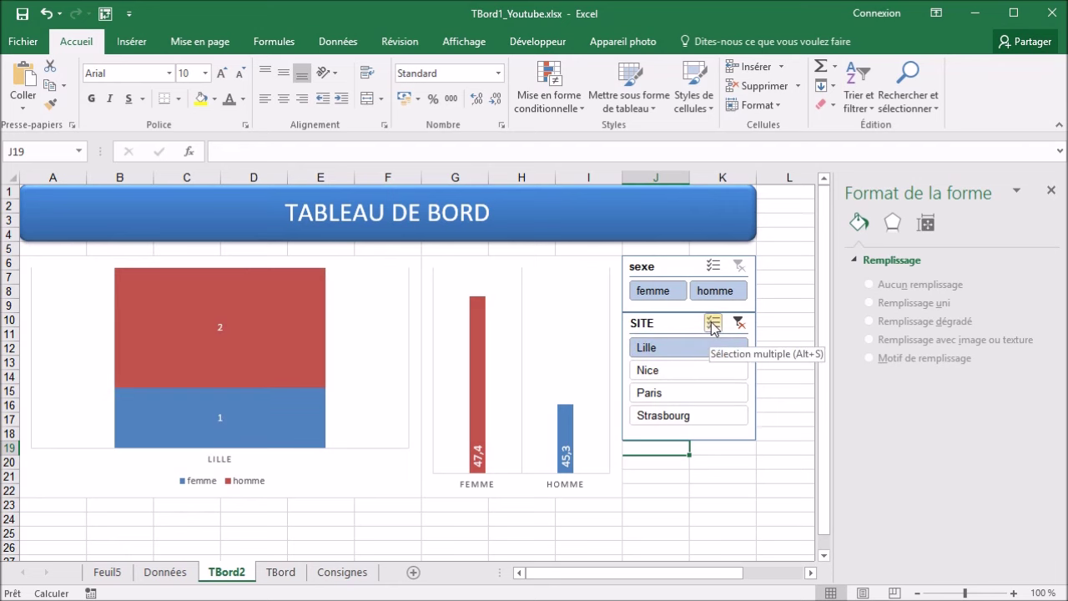
{"action": "left_click", "coordinate": [714, 323]}
{"action": "left_click", "coordinate": [670, 382]}
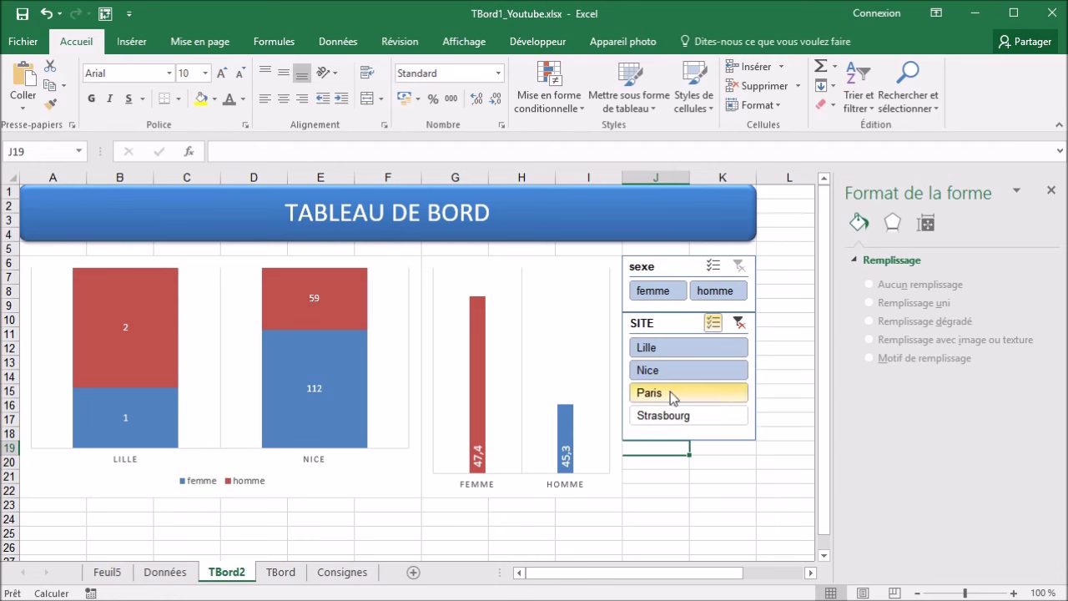
{"action": "left_click", "coordinate": [594, 322]}
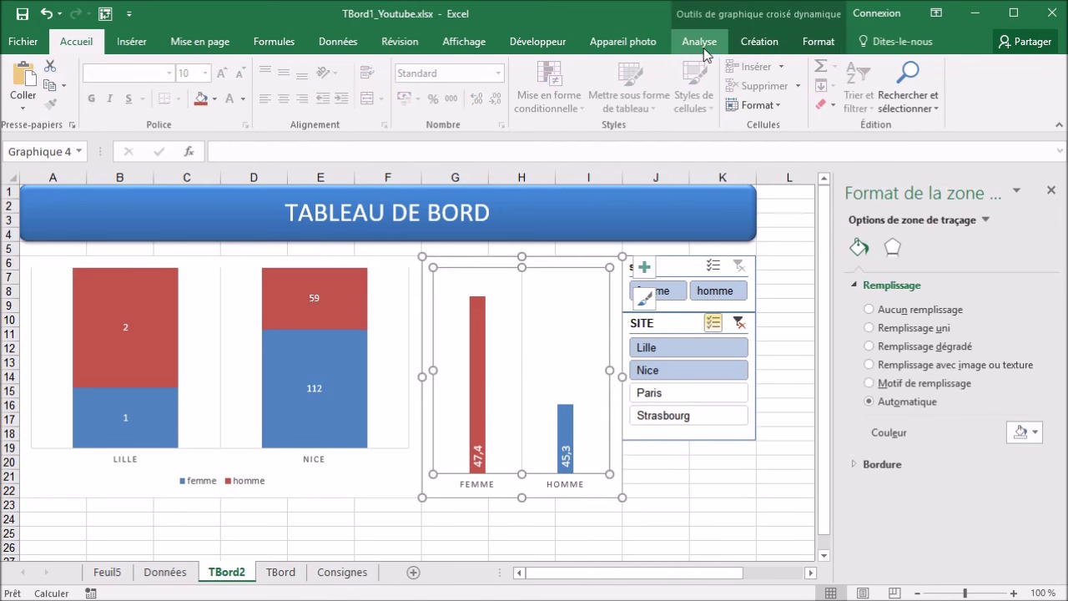
Connect the TBord2 sexe 1 and SITE 1 slicers to the femme/homme pivot chart.
{"action": "left_click", "coordinate": [703, 49]}
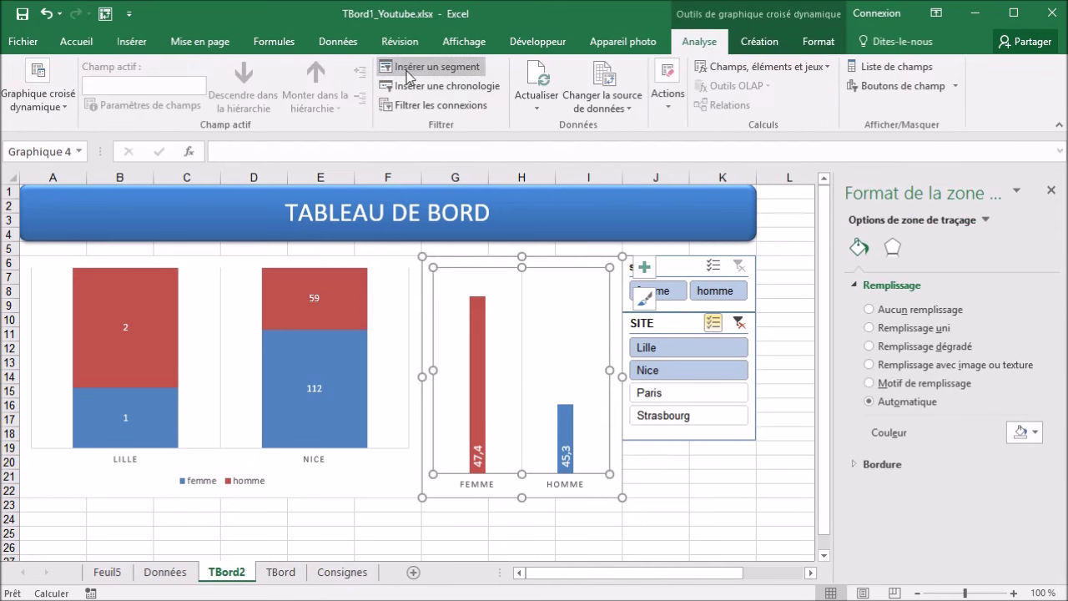
{"action": "left_click", "coordinate": [433, 115]}
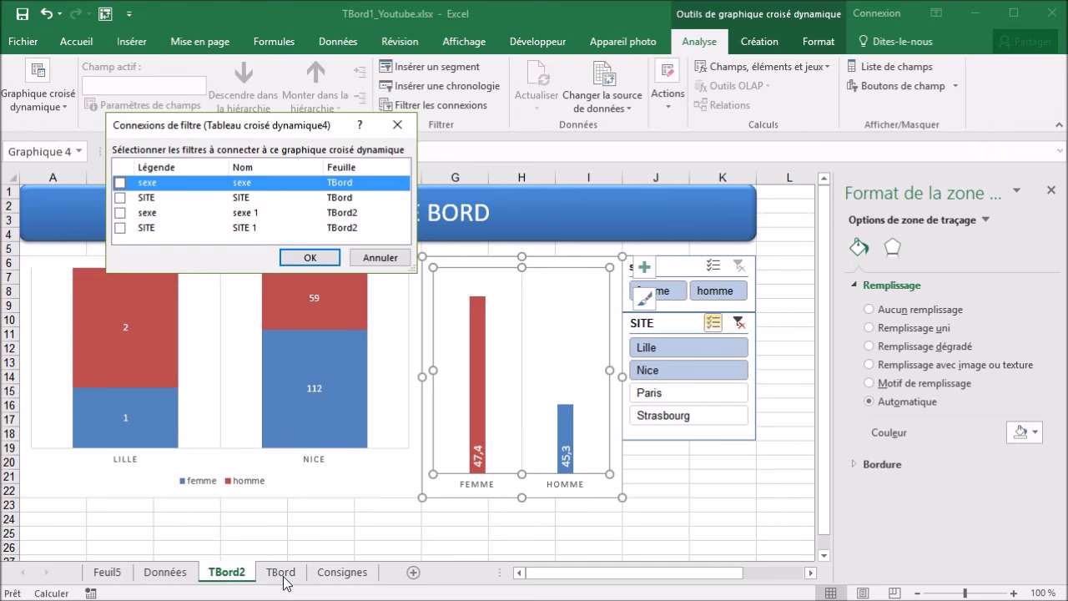
{"action": "left_click", "coordinate": [119, 213]}
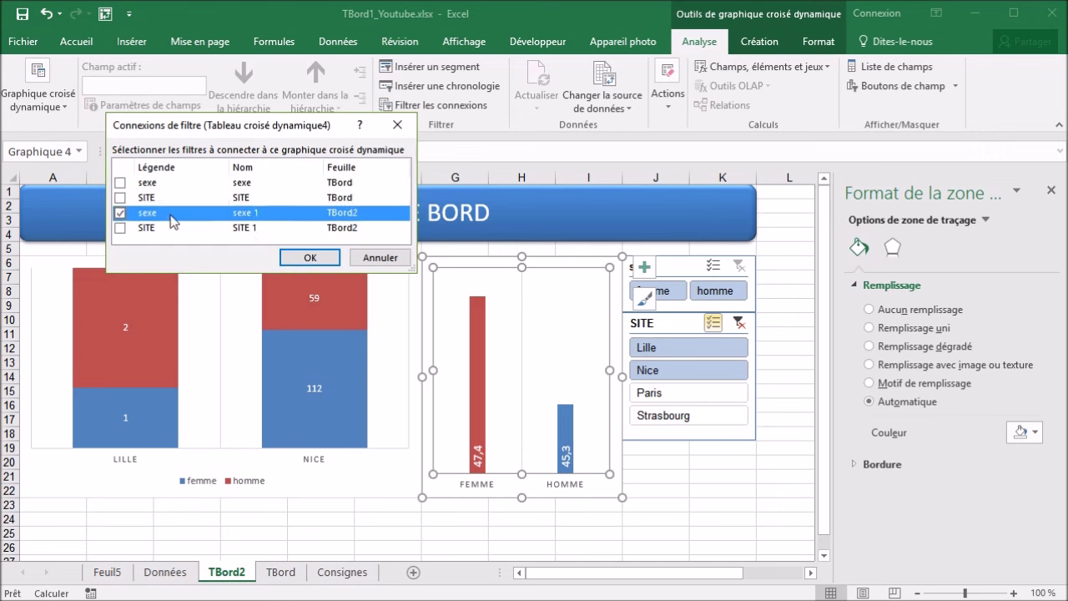
{"action": "left_click", "coordinate": [119, 227]}
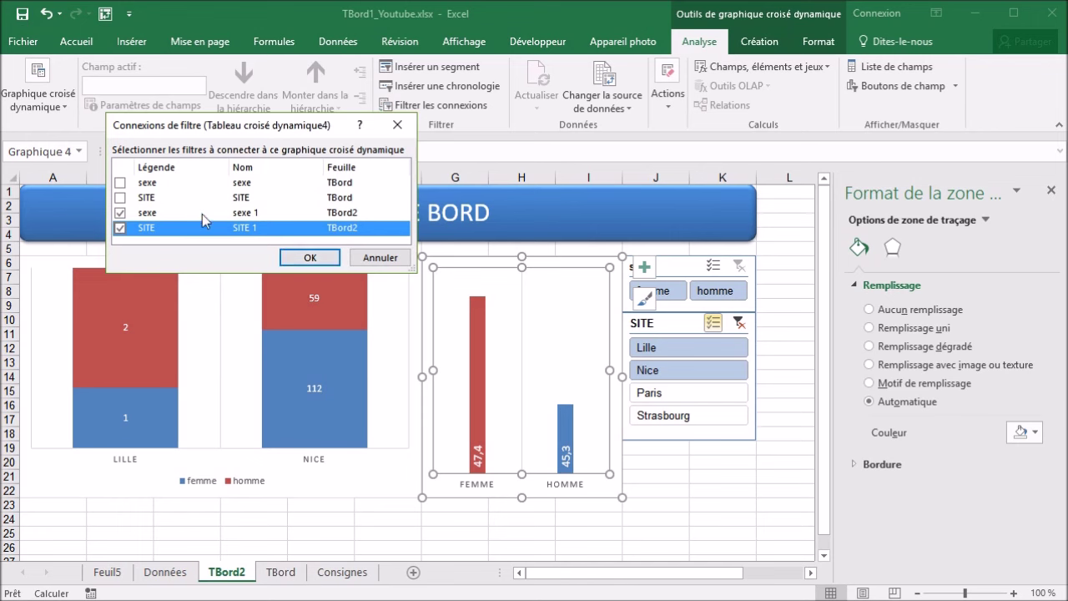
{"action": "left_click", "coordinate": [317, 260]}
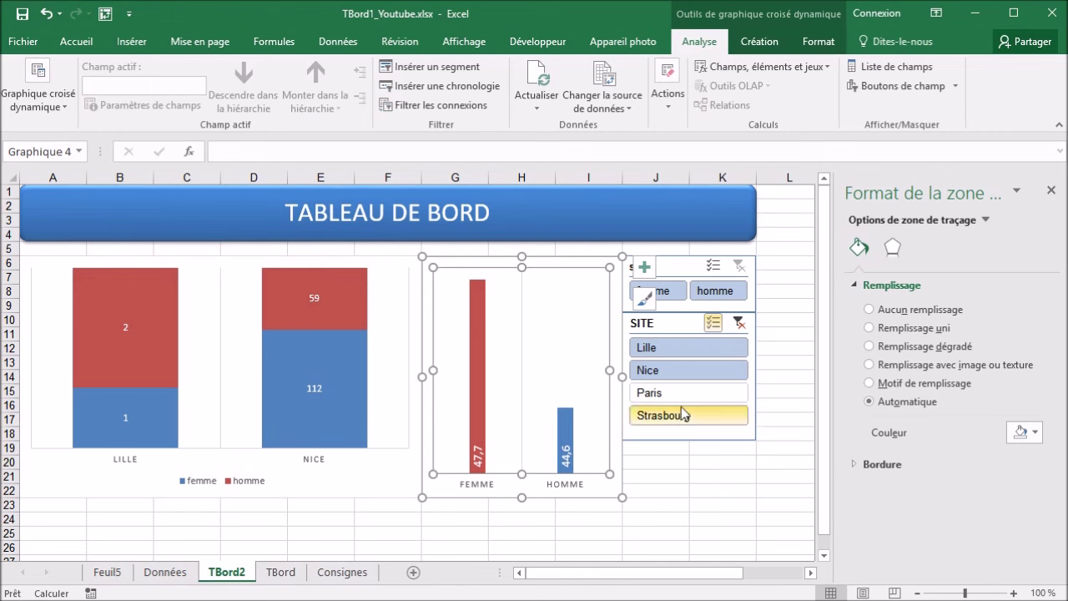
Test the SITE slicer, ending with Lille, Nice, Paris and Strasbourg all selected.
{"action": "left_click", "coordinate": [659, 347]}
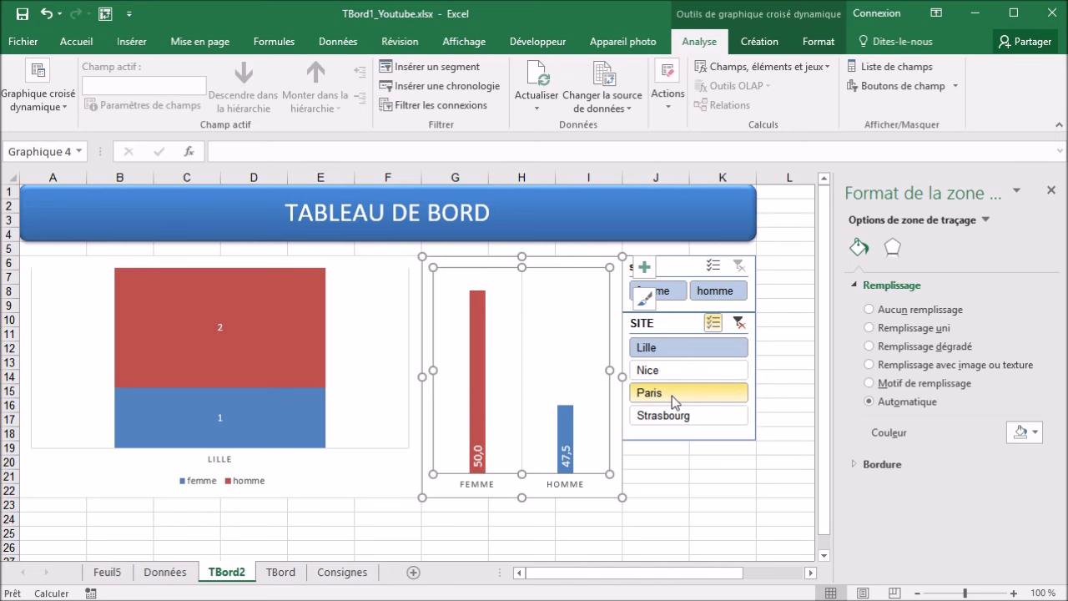
{"action": "left_click", "coordinate": [670, 370]}
{"action": "left_click", "coordinate": [671, 394]}
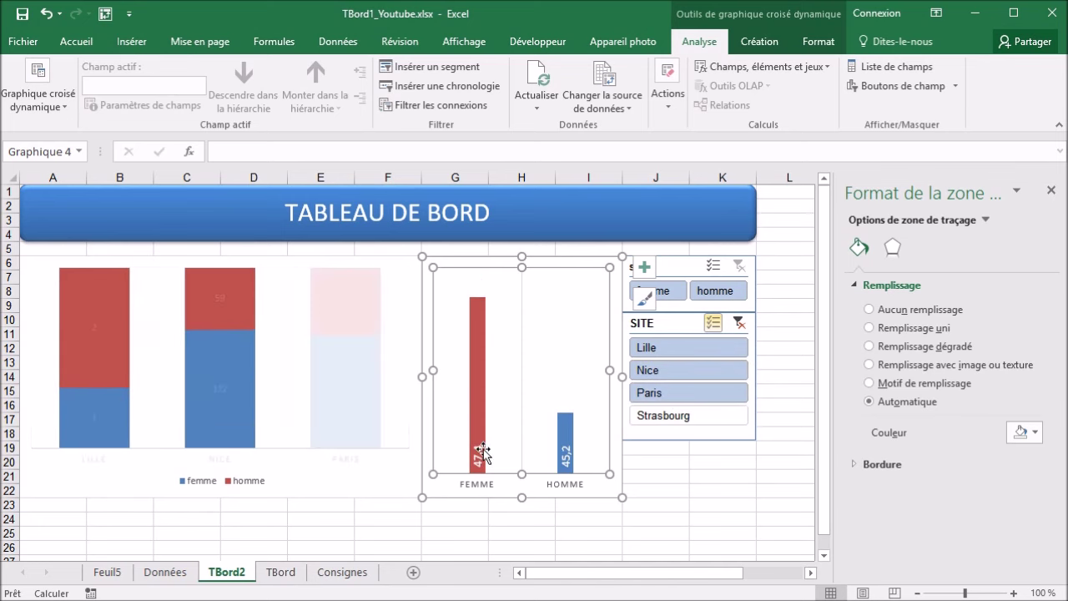
{"action": "left_click", "coordinate": [652, 417]}
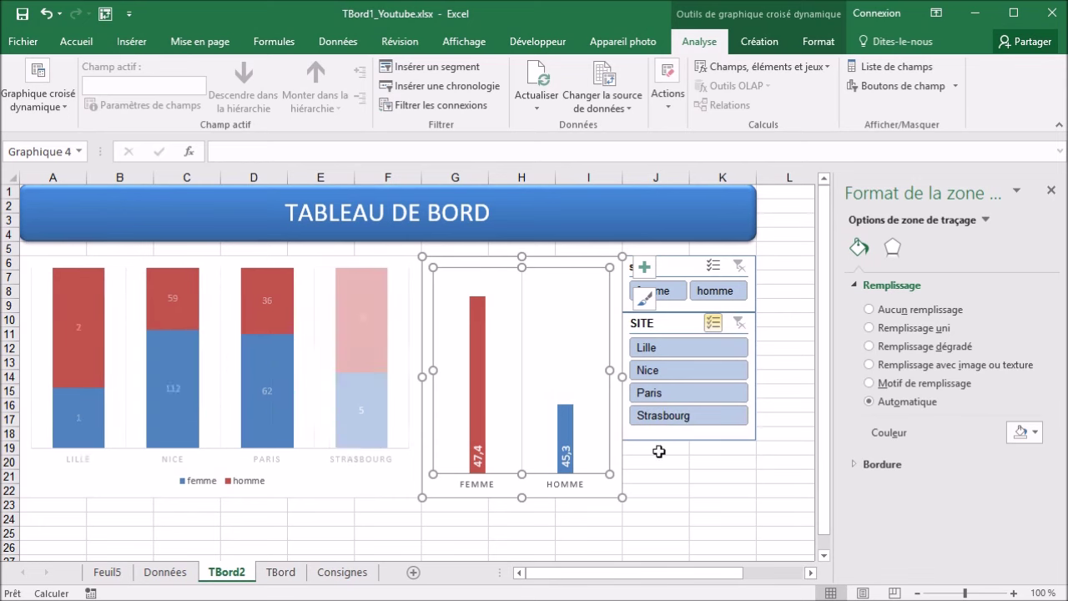
{"action": "left_click_drag", "start_coordinate": [659, 449], "coordinate": [723, 448]}
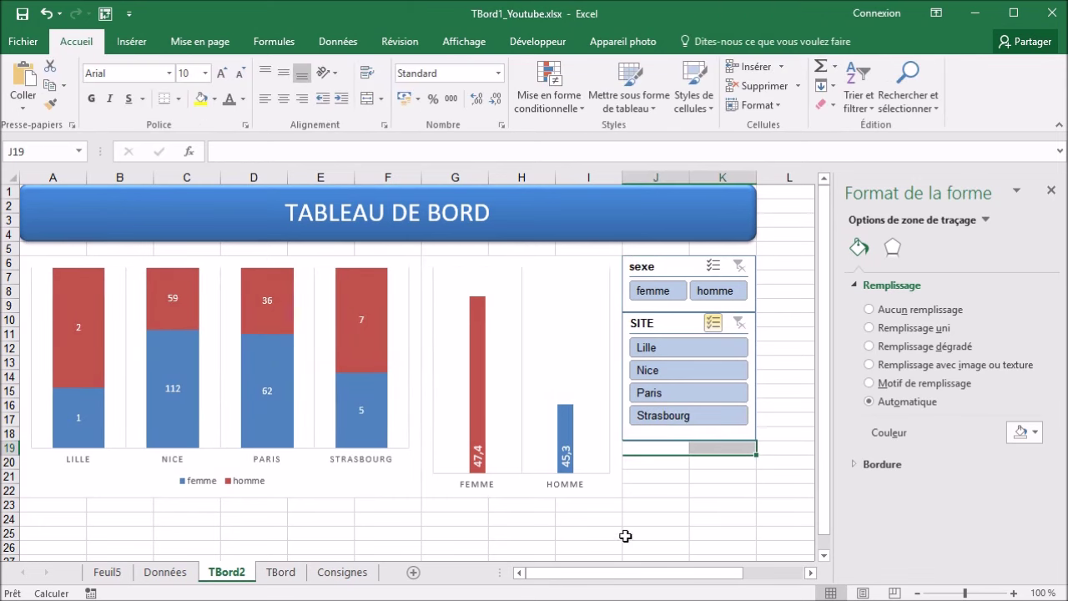
Merge J19:K19 and enter a bold grey EFFECTIF GLOBAL heading on TBord2.
{"action": "left_click", "coordinate": [284, 573]}
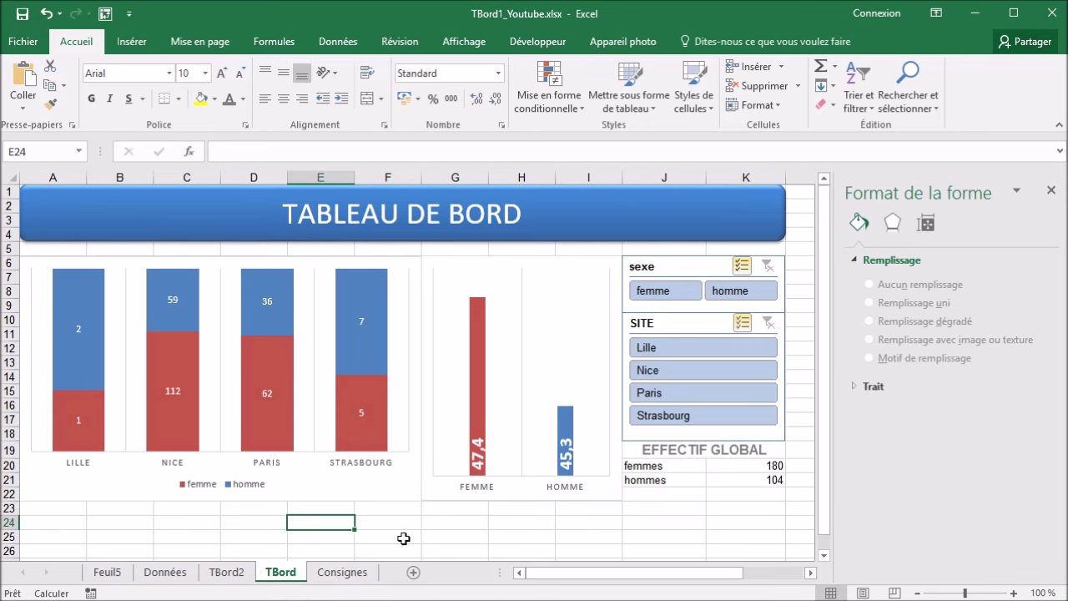
{"action": "left_click", "coordinate": [223, 573]}
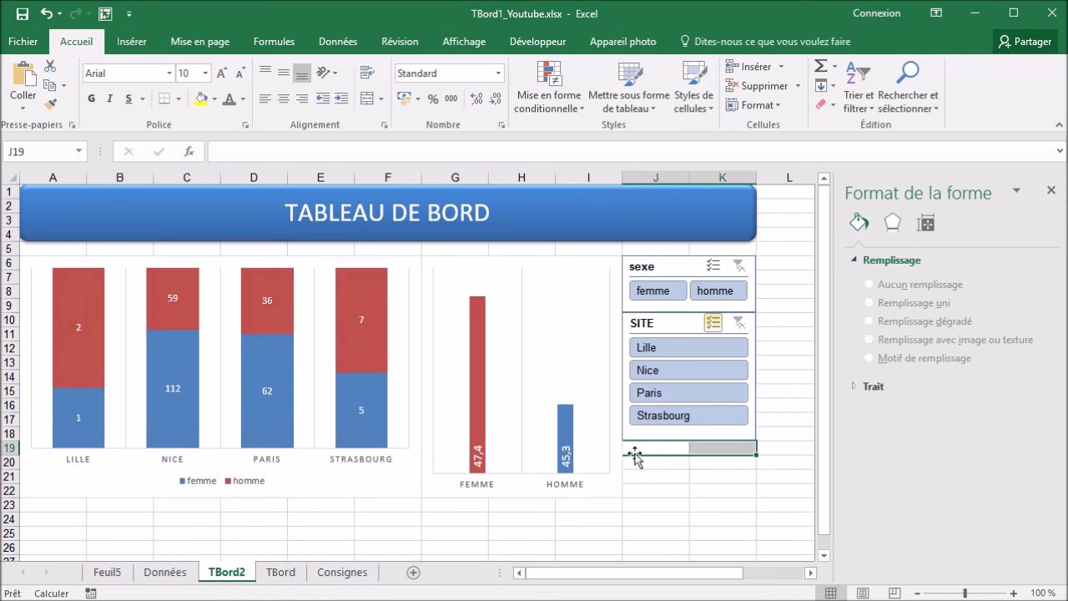
{"action": "left_click_drag", "start_coordinate": [675, 448], "coordinate": [727, 449]}
{"action": "left_click", "coordinate": [372, 100]}
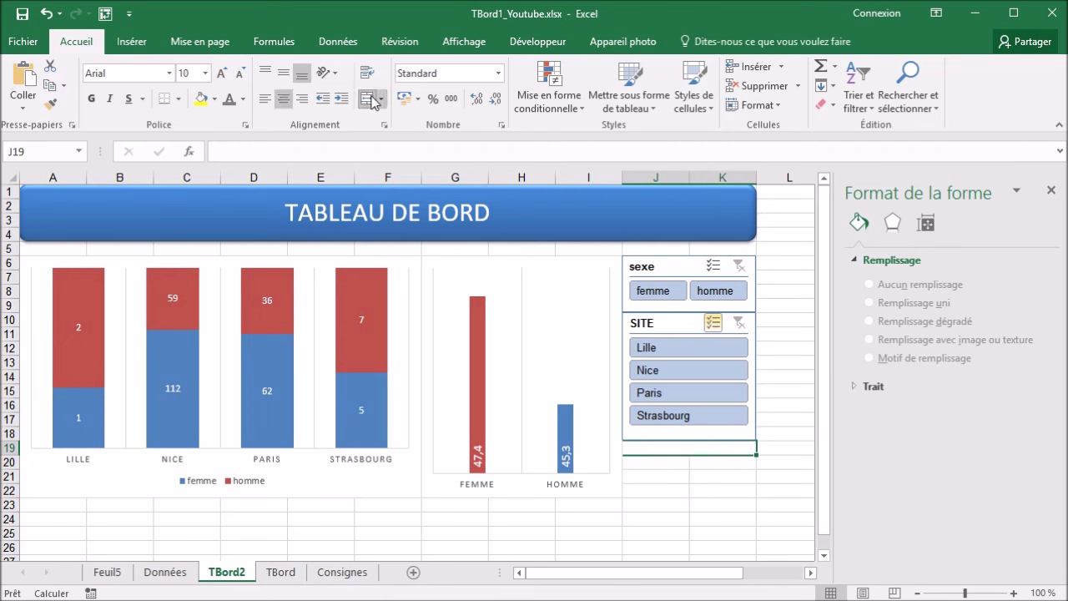
{"action": "type", "text": "EFFEC"}
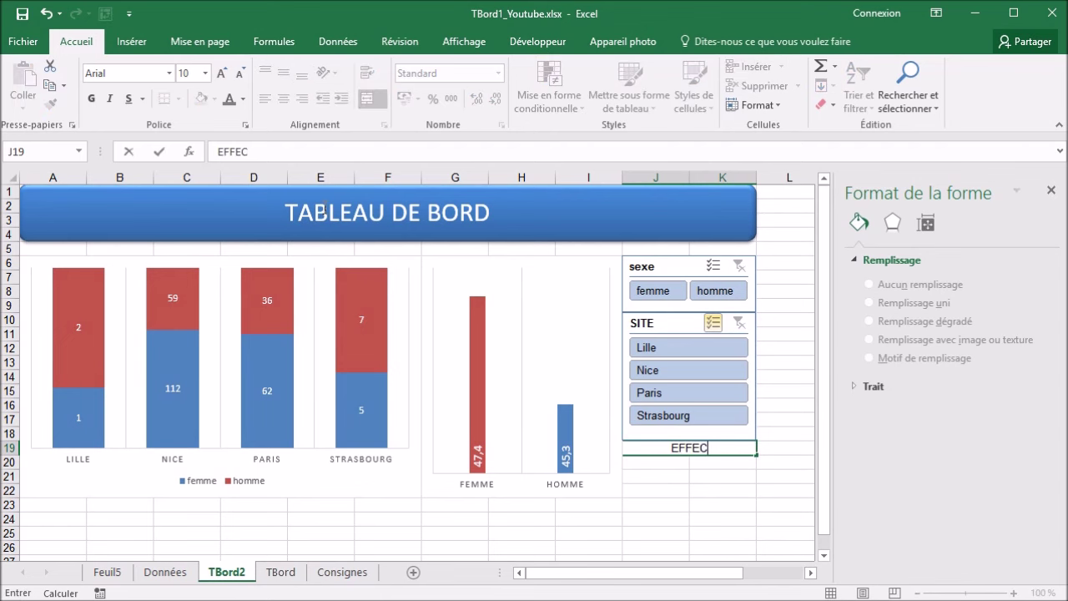
{"action": "type", "text": "TIF GLOBA"}
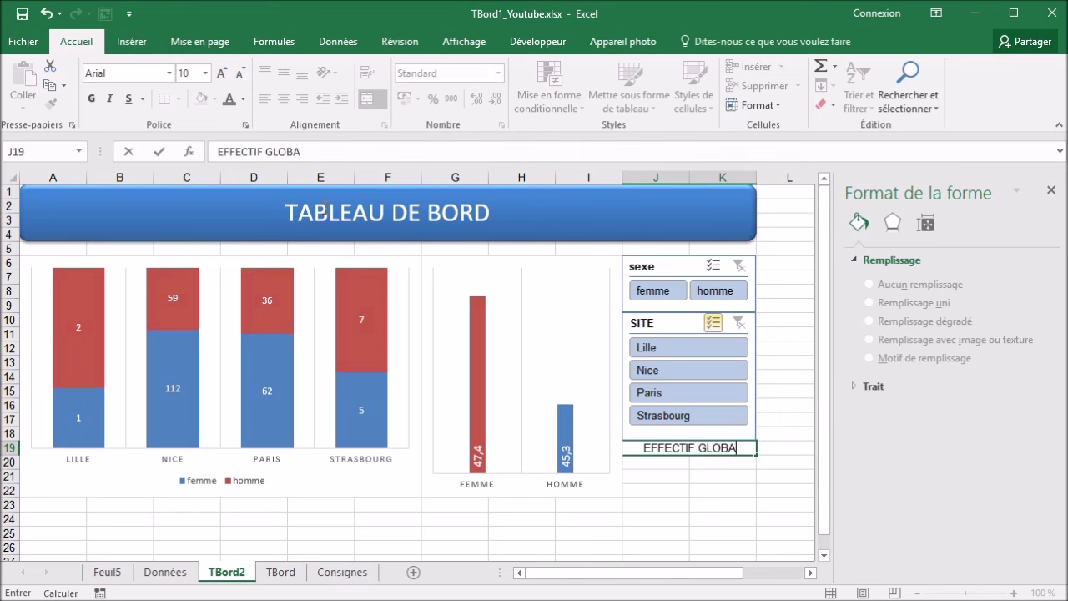
{"action": "type", "text": "L"}
{"action": "key", "text": "Return"}
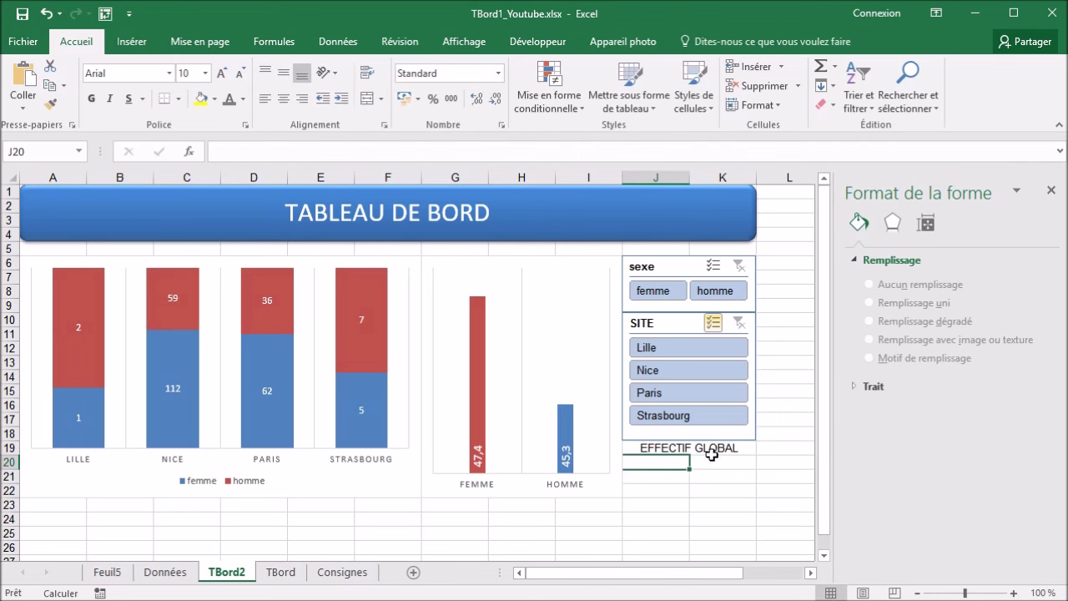
{"action": "left_click", "coordinate": [709, 451]}
{"action": "left_click", "coordinate": [91, 98]}
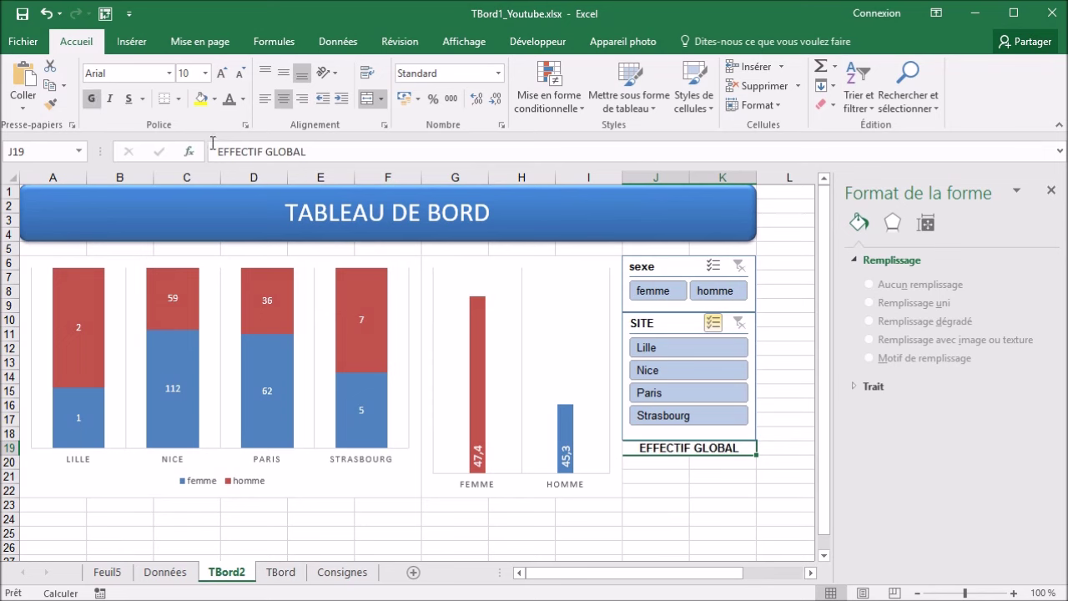
{"action": "left_click", "coordinate": [243, 100]}
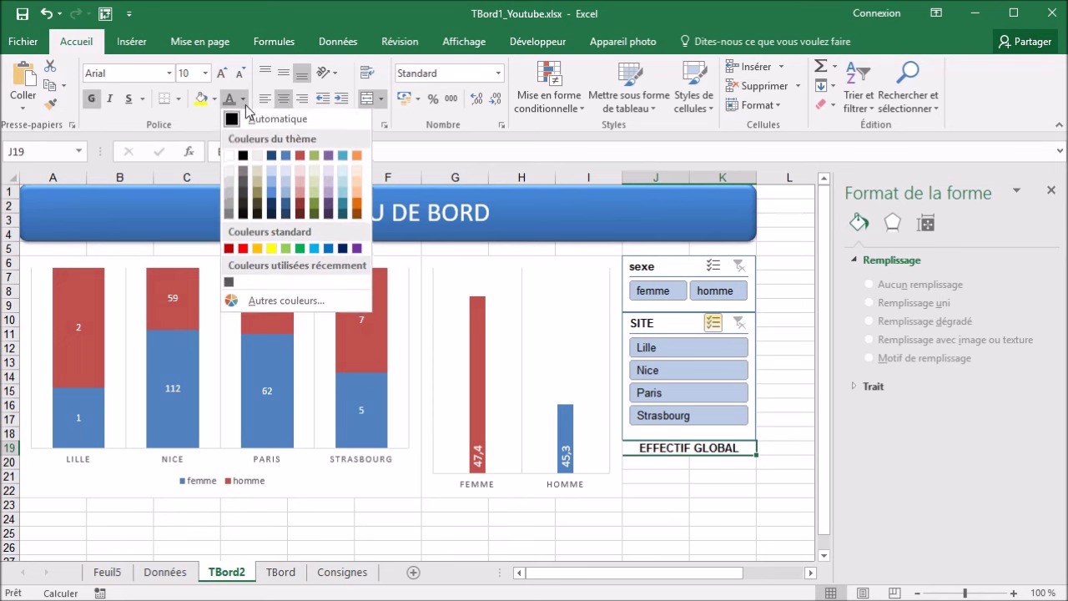
{"action": "left_click", "coordinate": [230, 215]}
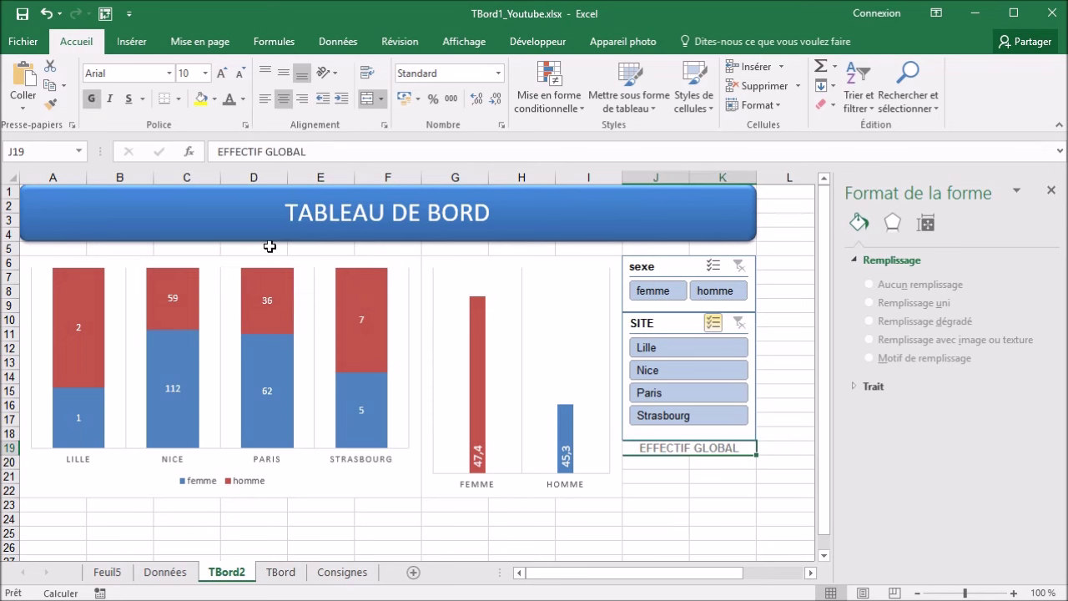
Enter the Femmes and Hommes labels in J20 and J21.
{"action": "left_click", "coordinate": [676, 462]}
{"action": "type", "text": "Fe"}
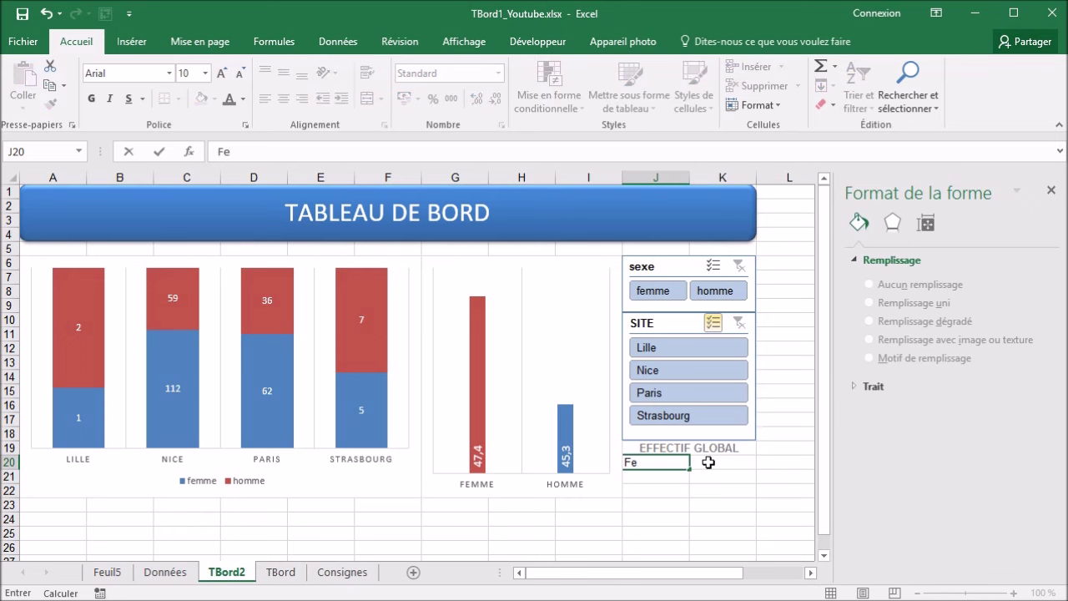
{"action": "type", "text": "emmes"}
{"action": "key", "text": "Return"}
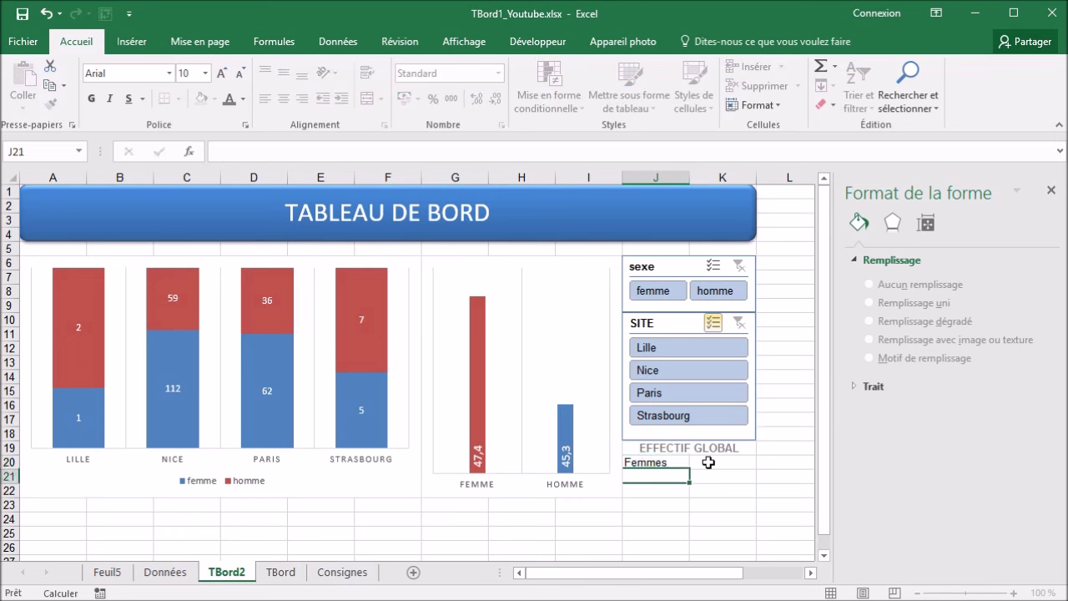
{"action": "type", "text": "Hommes"}
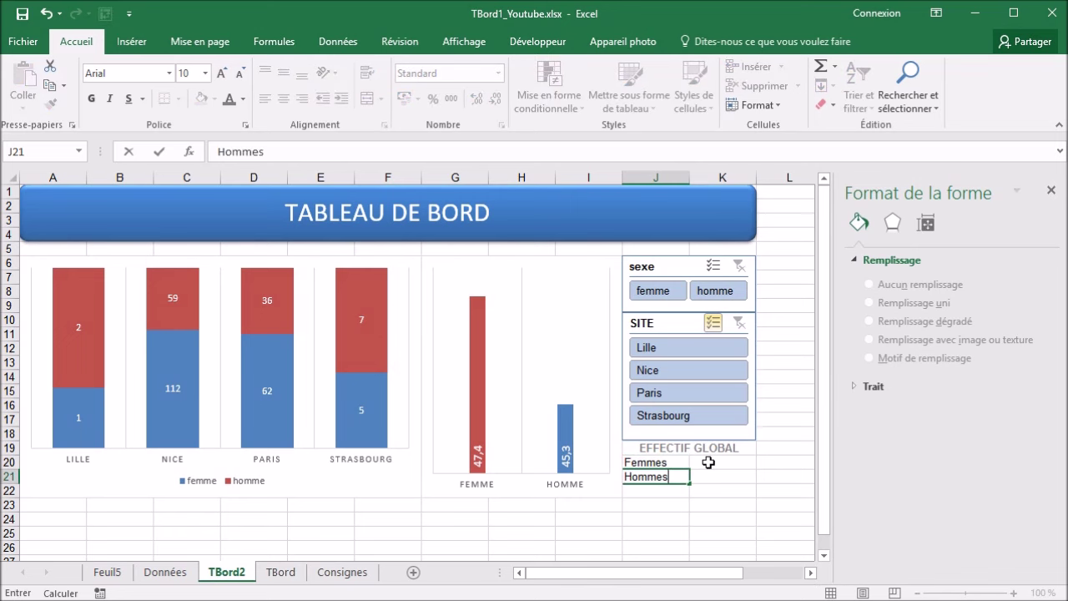
{"action": "key", "text": "Tab"}
{"action": "left_click", "coordinate": [707, 462]}
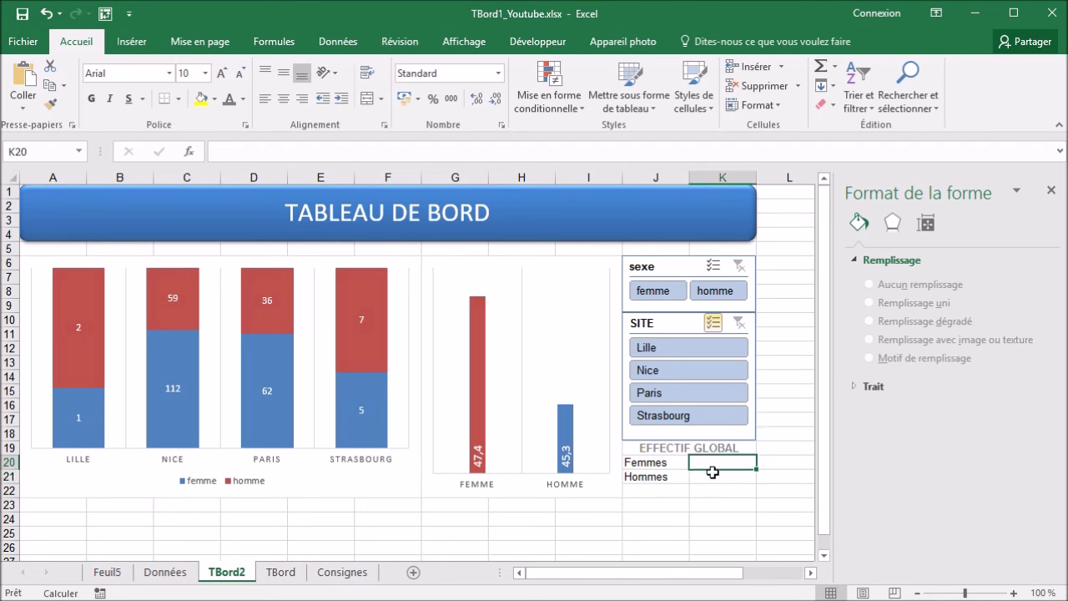
{"action": "left_click", "coordinate": [165, 572]}
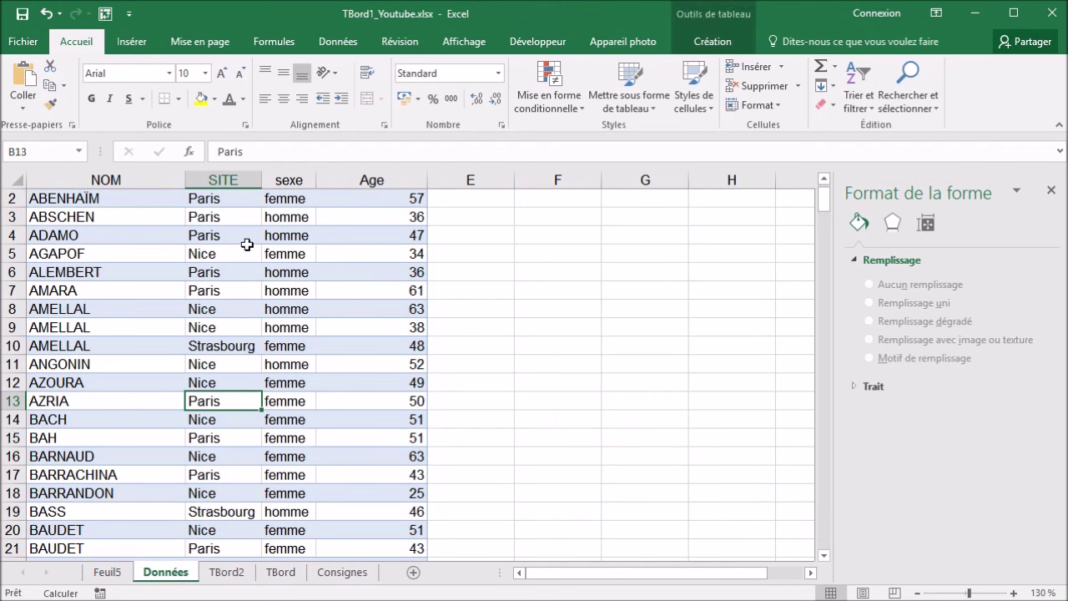
{"action": "left_click", "coordinate": [248, 575]}
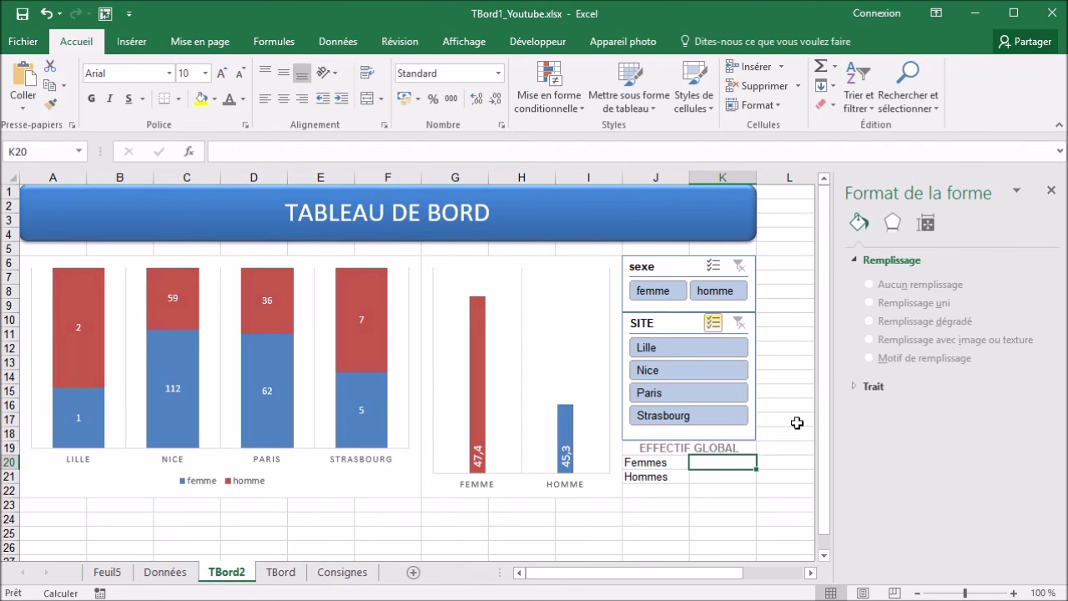
{"action": "scroll", "coordinate": [739, 467], "scroll_direction": "up", "scroll_amount": 4}
{"action": "left_click_drag", "start_coordinate": [710, 572], "coordinate": [769, 572]}
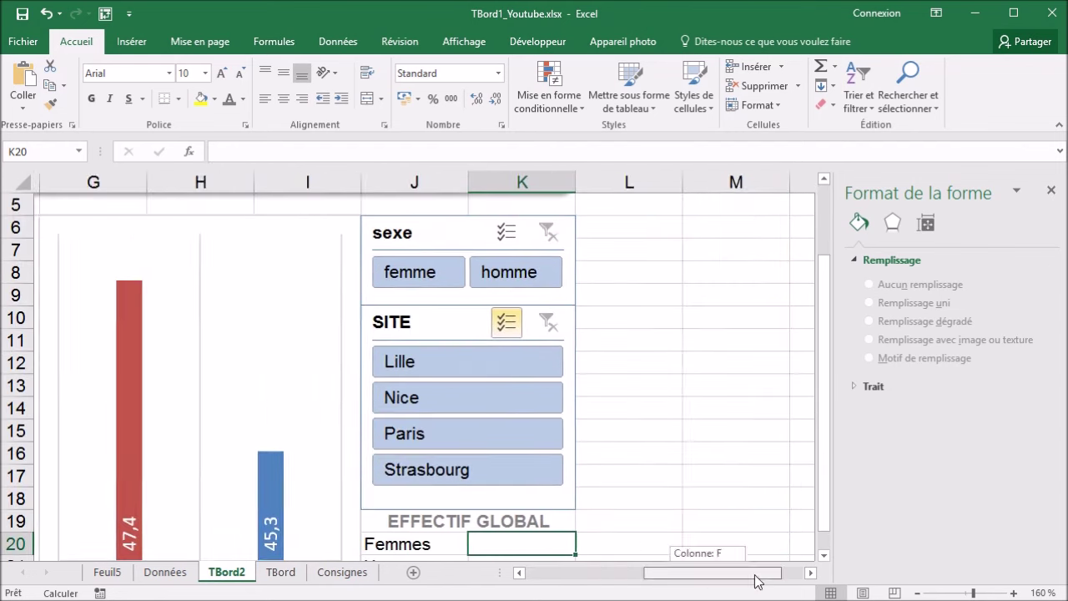
{"action": "scroll", "coordinate": [700, 471], "scroll_direction": "down", "scroll_amount": 2}
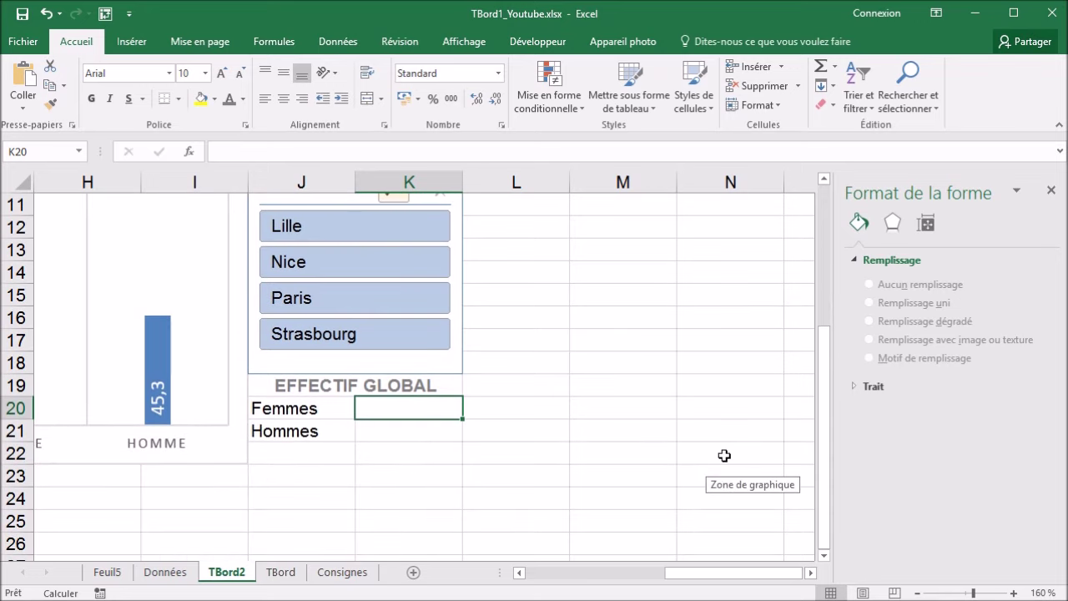
{"action": "type", "text": "=N"}
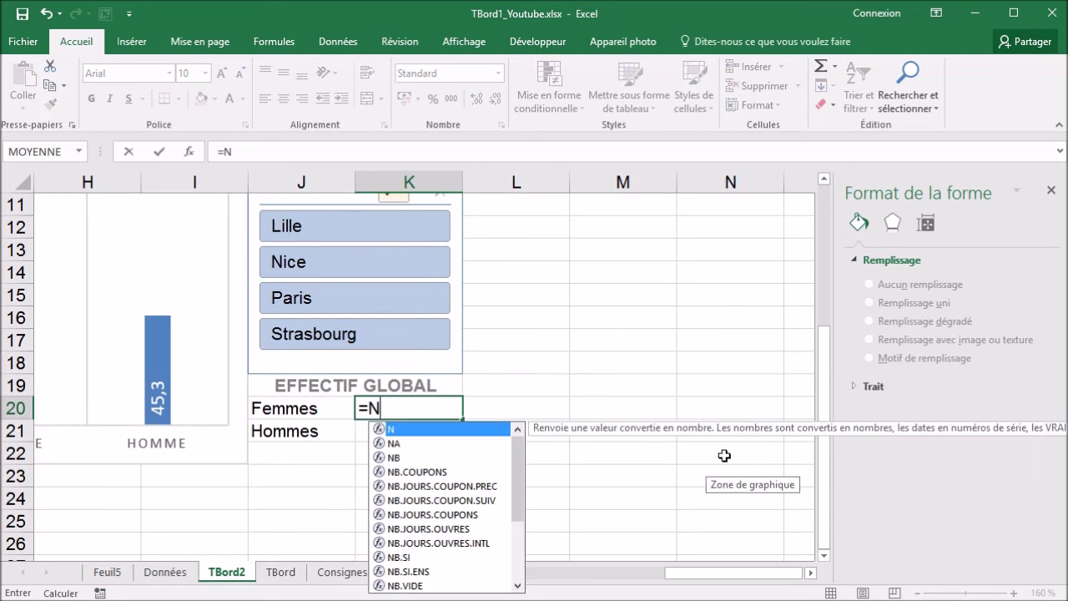
{"action": "type", "text": "B.SI"}
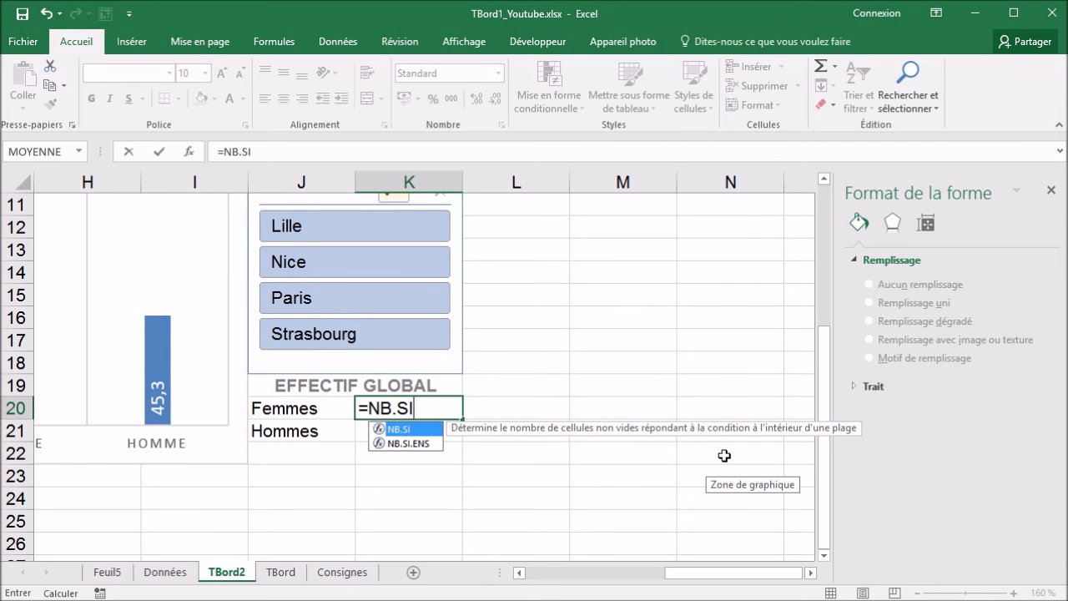
Enter =NB.SI(Données!C2:C285;"femme") in K20 to count the women, giving 180.
{"action": "type", "text": "(Données!"}
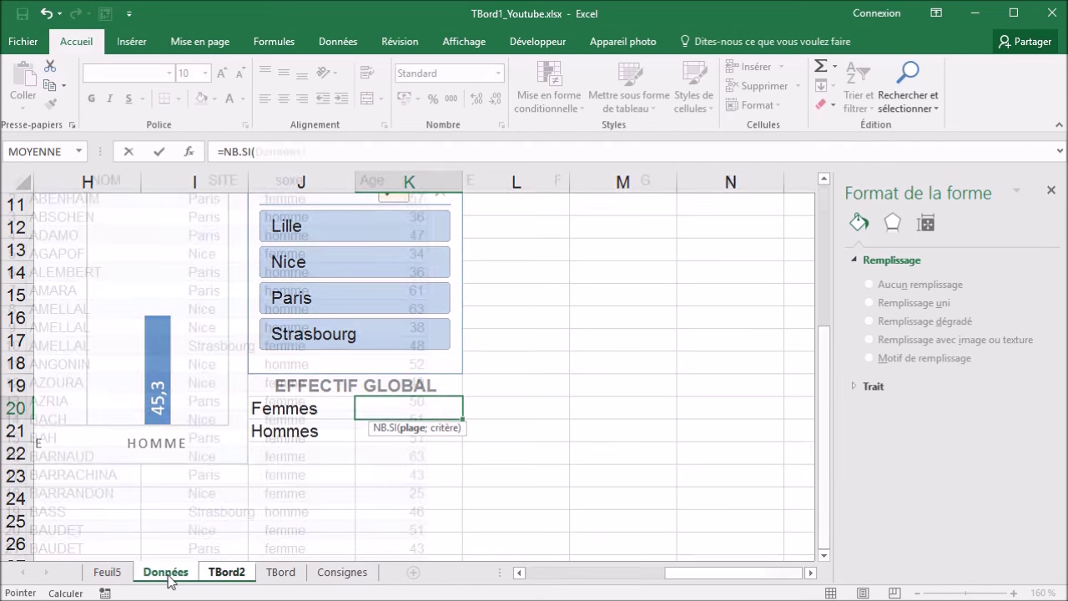
{"action": "left_click", "coordinate": [167, 574]}
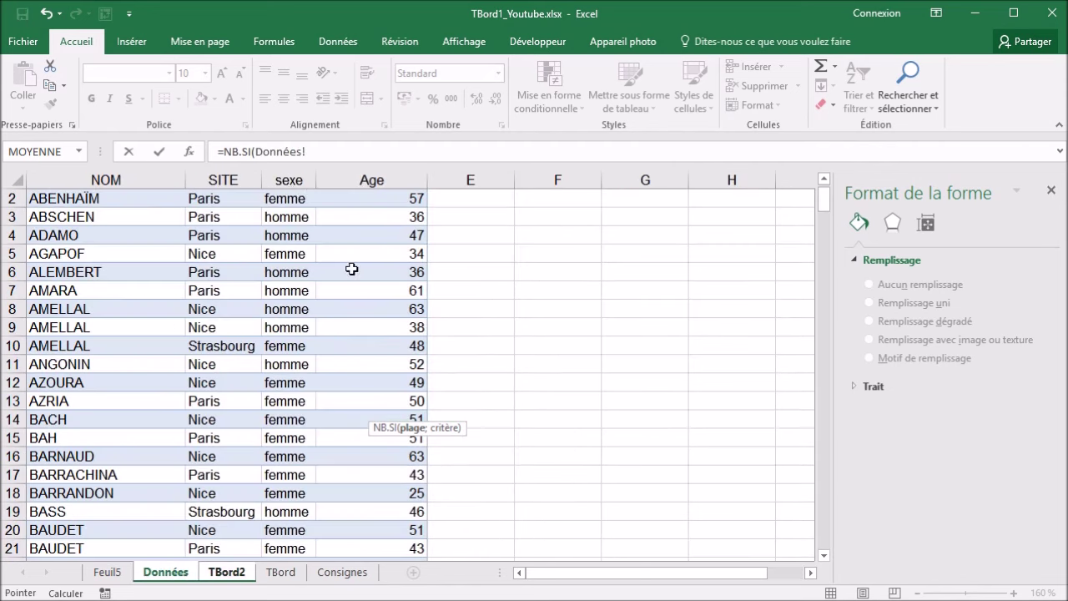
{"action": "left_click", "coordinate": [298, 174]}
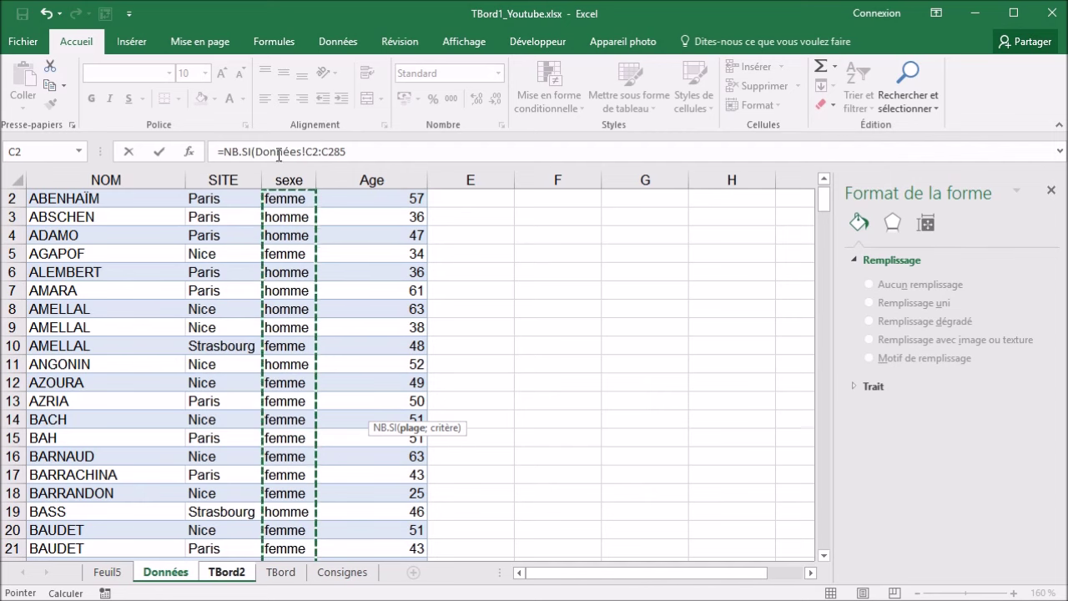
{"action": "left_click", "coordinate": [367, 153]}
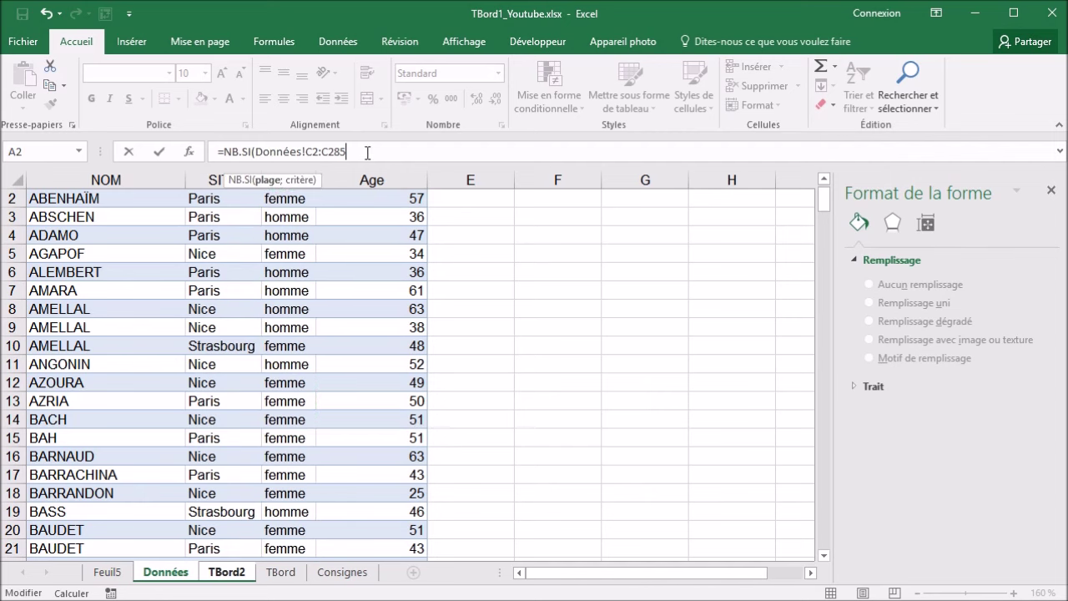
{"action": "type", "text": ";"}
{"action": "type", "text": "\""}
{"action": "type", "text": "femme"}
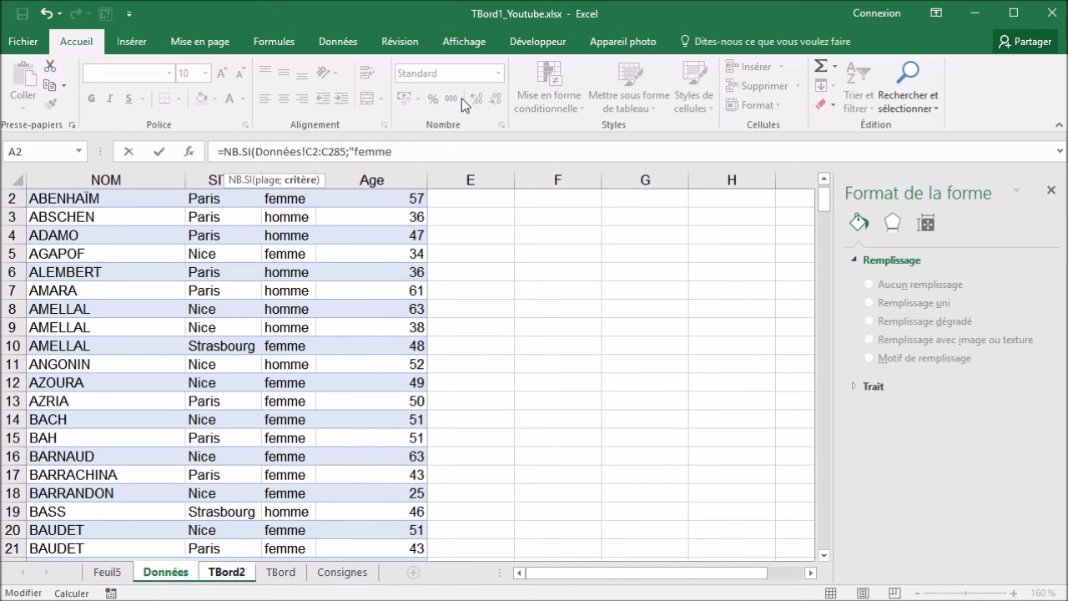
{"action": "type", "text": "\")"}
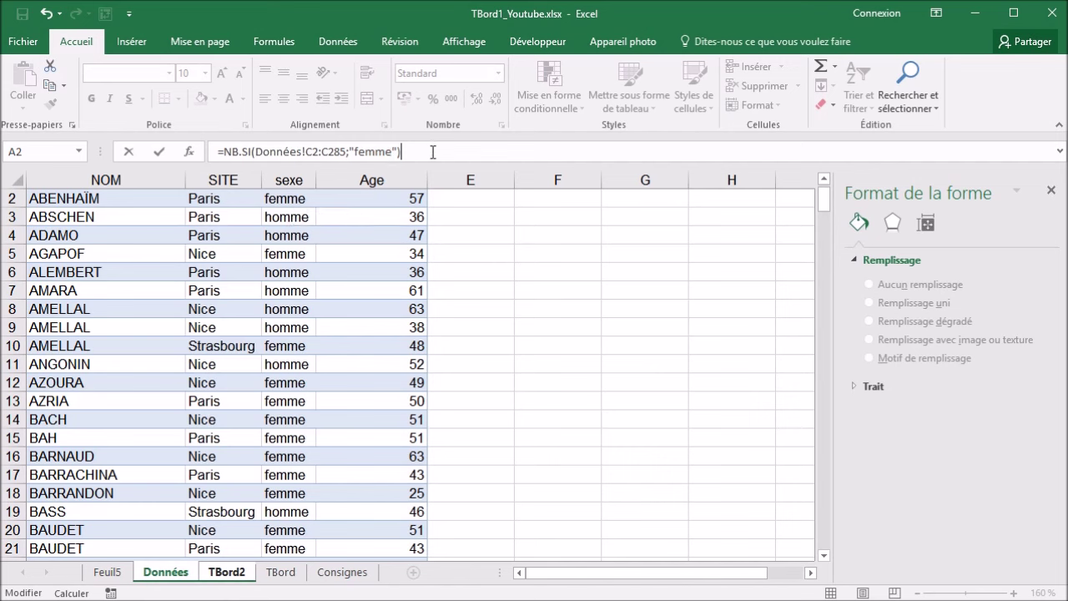
{"action": "key", "text": "Return"}
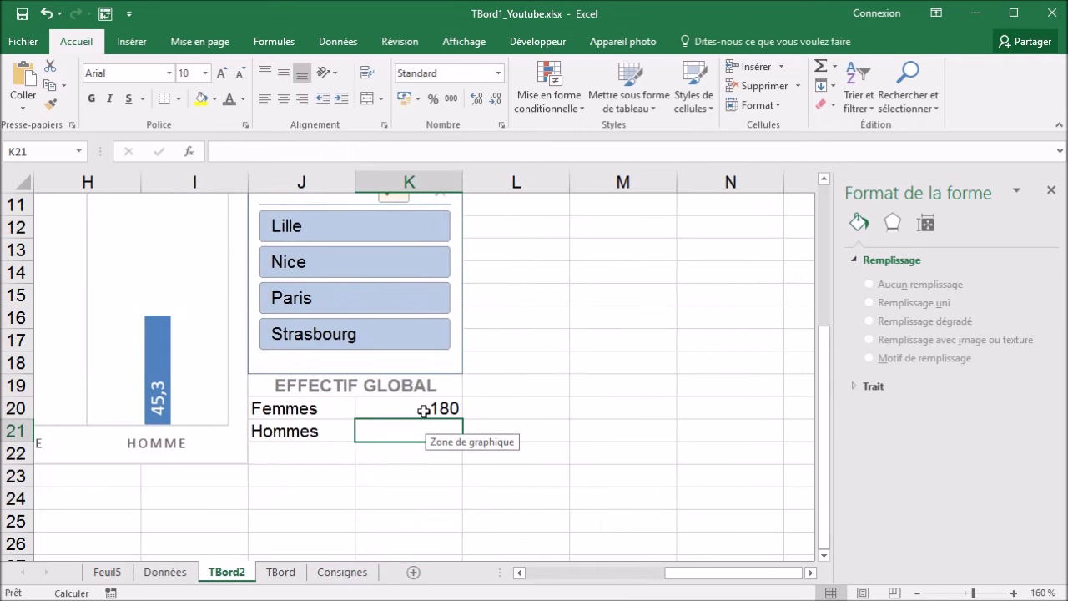
Turn on Filtrer for the data table on the Données sheet.
{"action": "left_click", "coordinate": [165, 573]}
{"action": "left_click", "coordinate": [215, 236]}
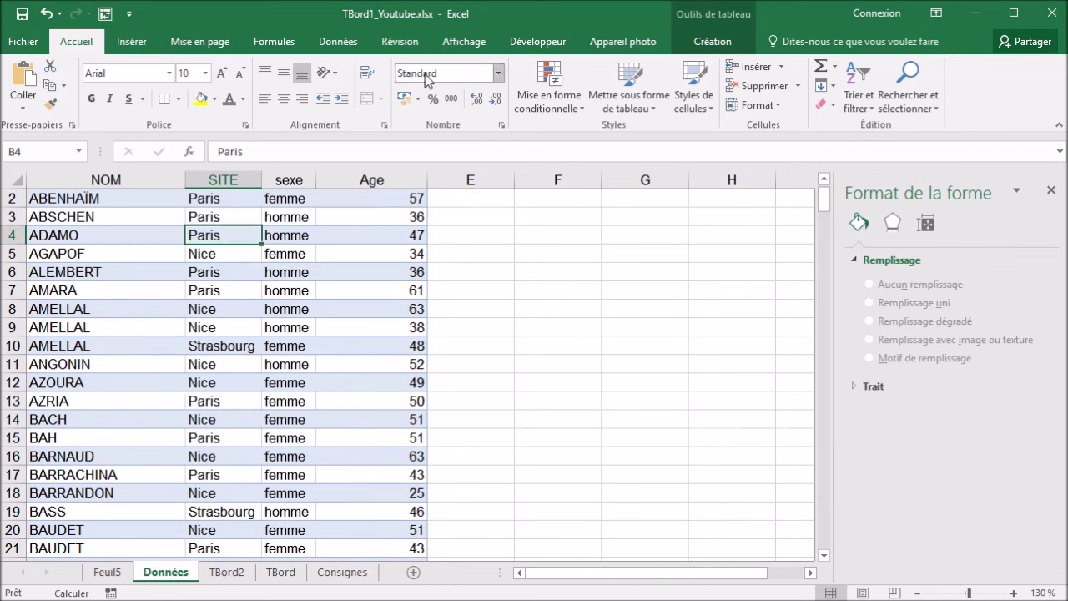
{"action": "left_click", "coordinate": [348, 41]}
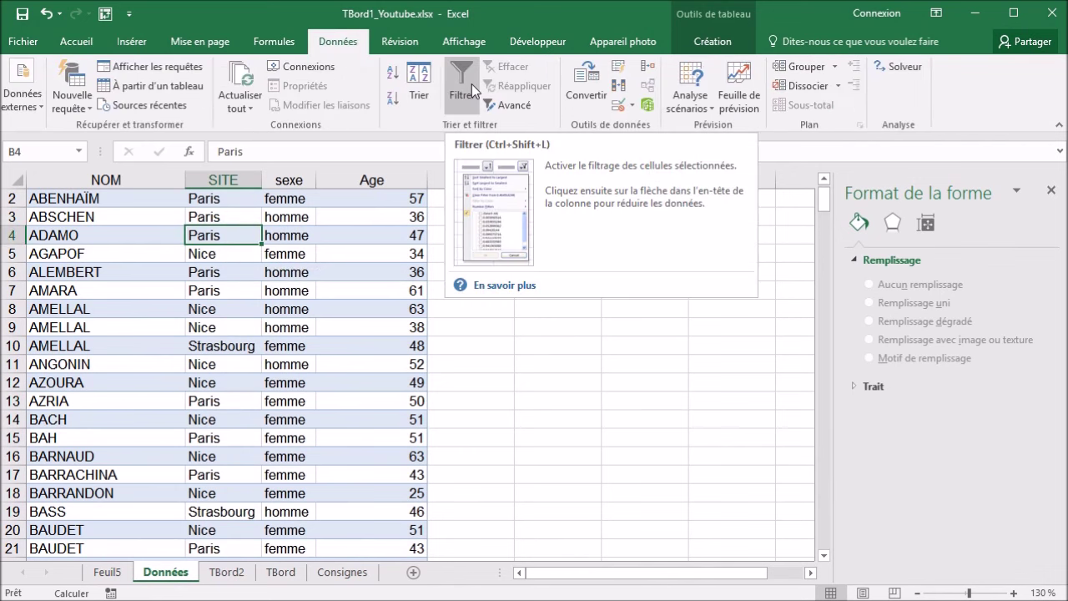
{"action": "left_click", "coordinate": [217, 268]}
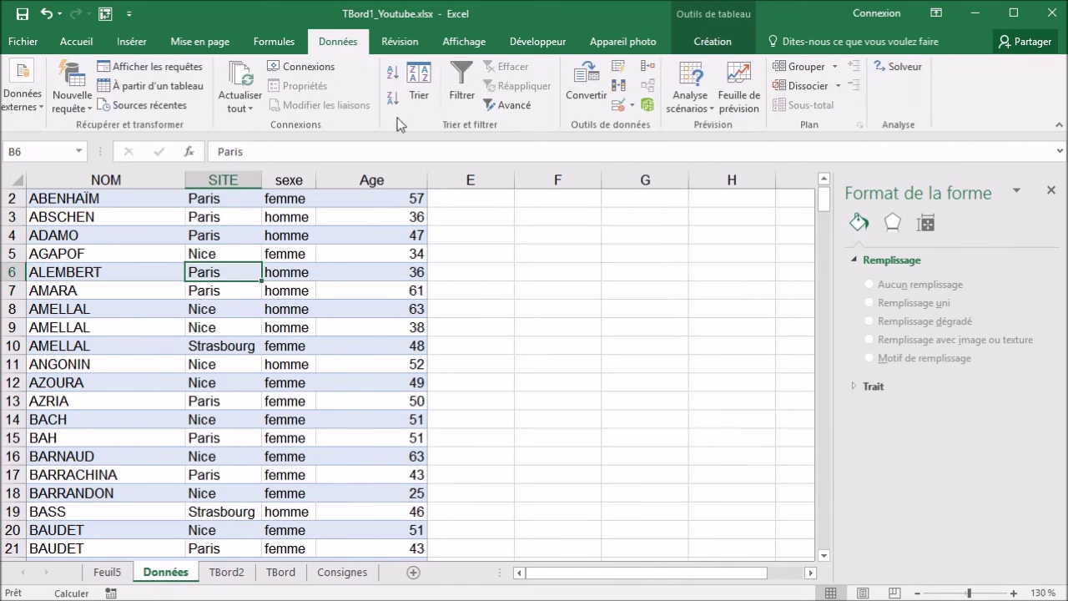
{"action": "left_click", "coordinate": [463, 91]}
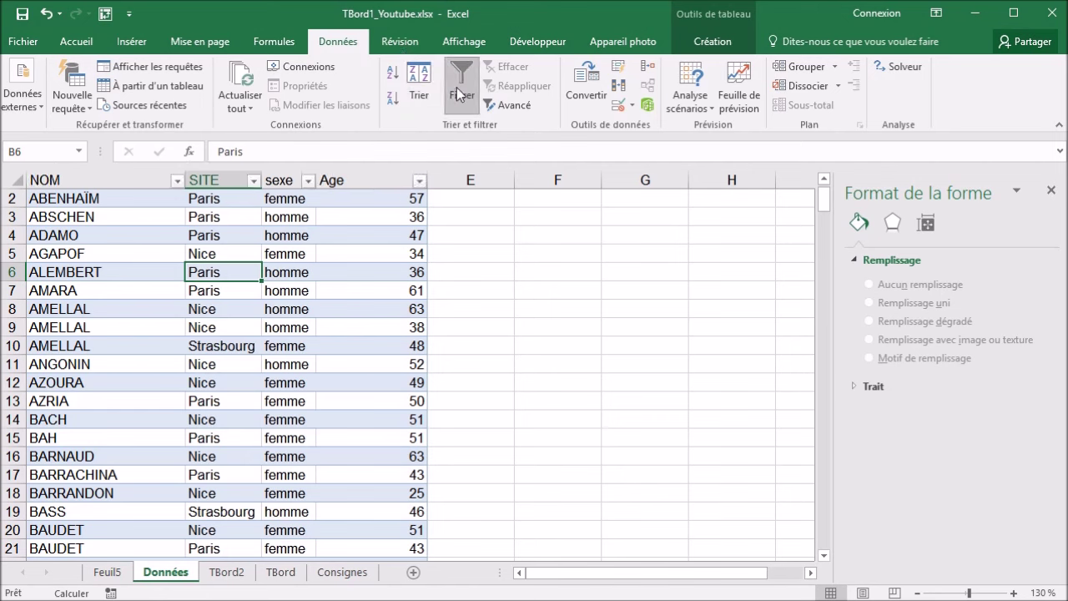
Filter the sexe column to show only femme records.
{"action": "left_click", "coordinate": [307, 181]}
{"action": "left_click", "coordinate": [143, 344]}
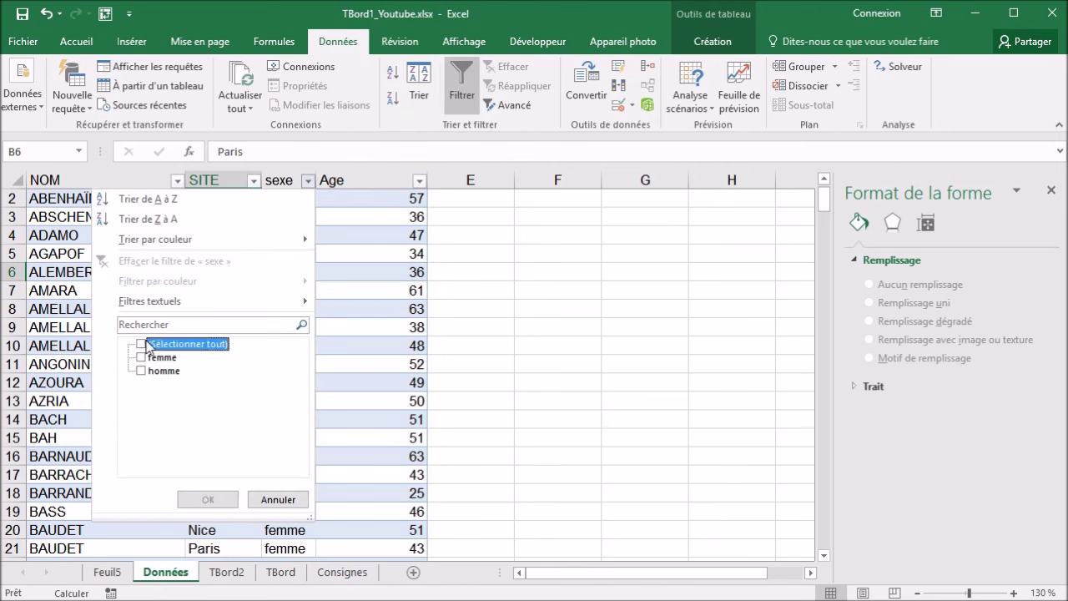
{"action": "left_click", "coordinate": [141, 357]}
{"action": "left_click", "coordinate": [208, 499]}
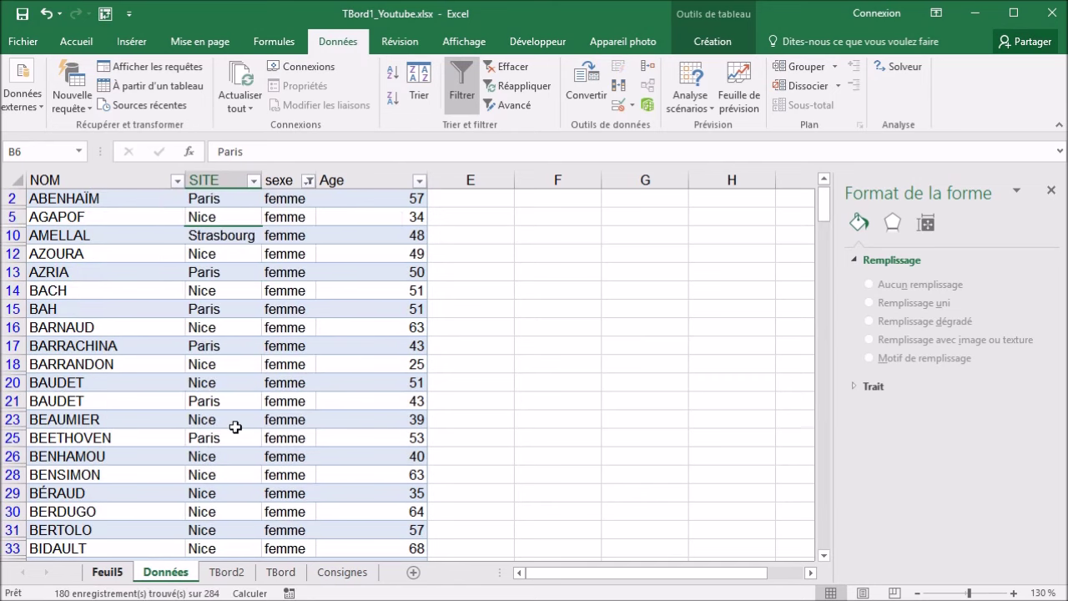
Switch the sexe filter to homme only (104 of 284 records), then go to TBord.
{"action": "left_click", "coordinate": [307, 181]}
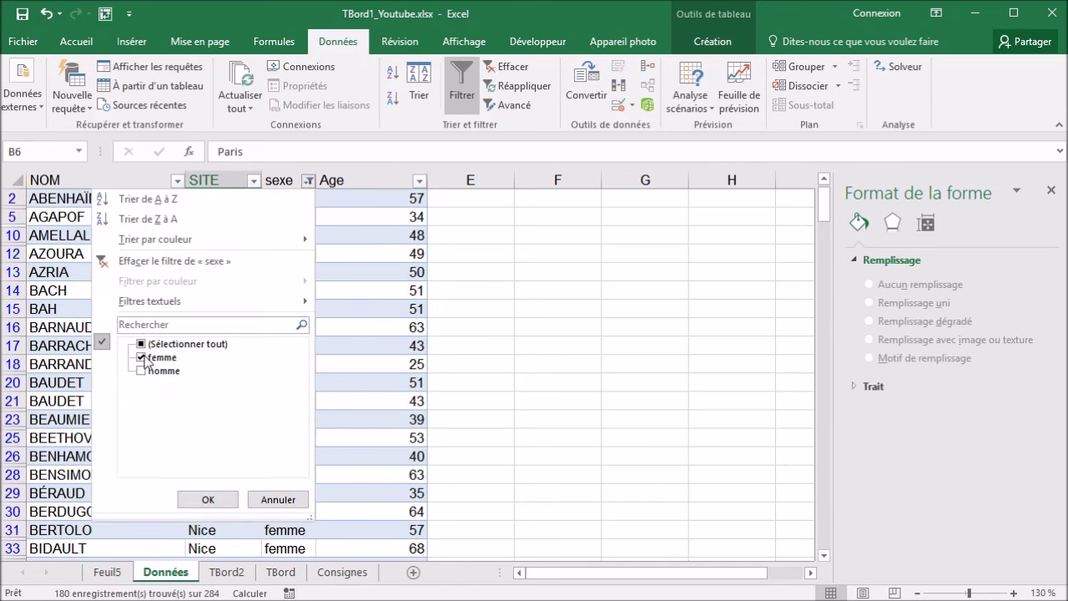
{"action": "left_click", "coordinate": [142, 357]}
{"action": "left_click", "coordinate": [141, 370]}
{"action": "left_click", "coordinate": [206, 498]}
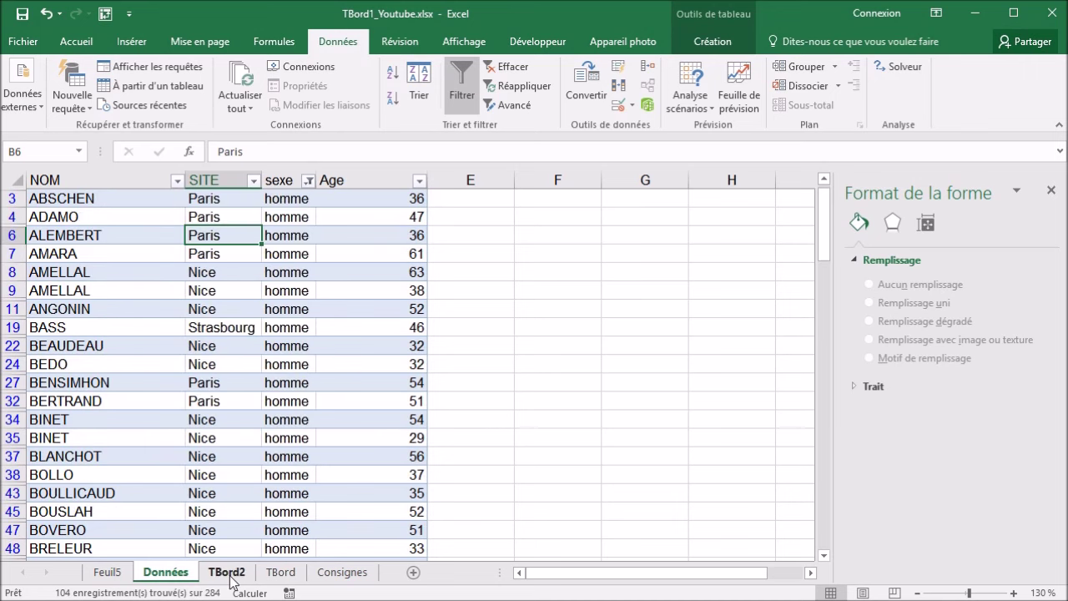
{"action": "left_click", "coordinate": [280, 572]}
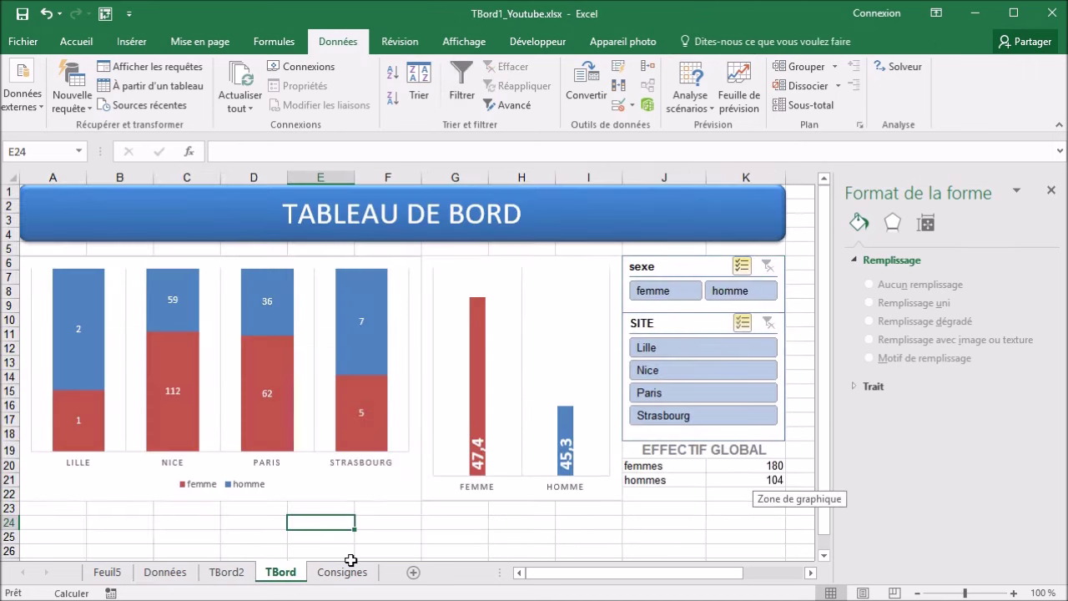
On TBord2, browse the Formules Logique, Recherche et référence and Plus de fonctions lists.
{"action": "left_click", "coordinate": [232, 572]}
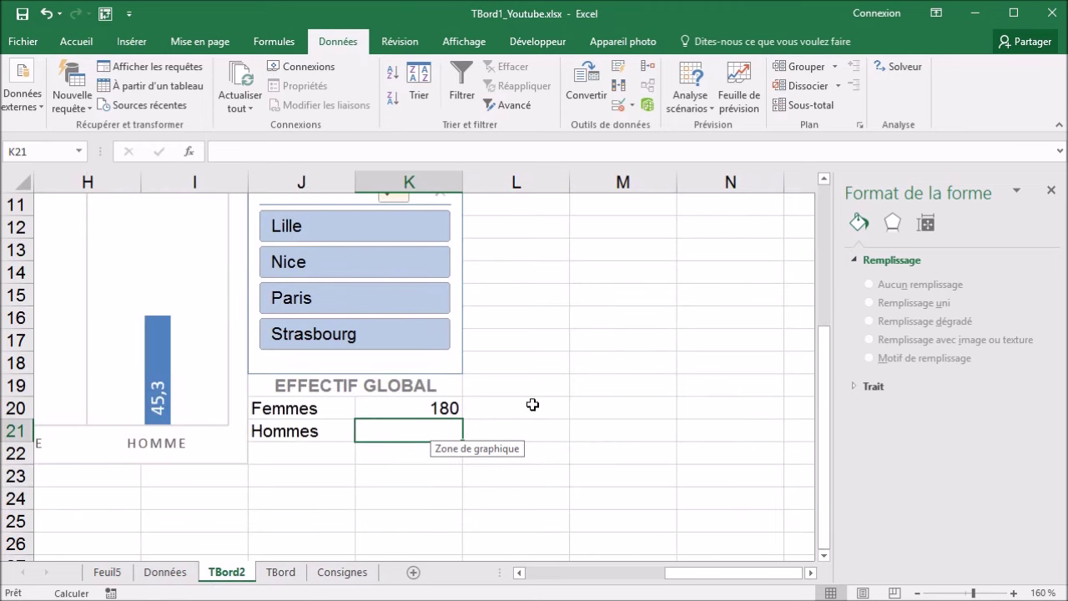
{"action": "left_click", "coordinate": [272, 43]}
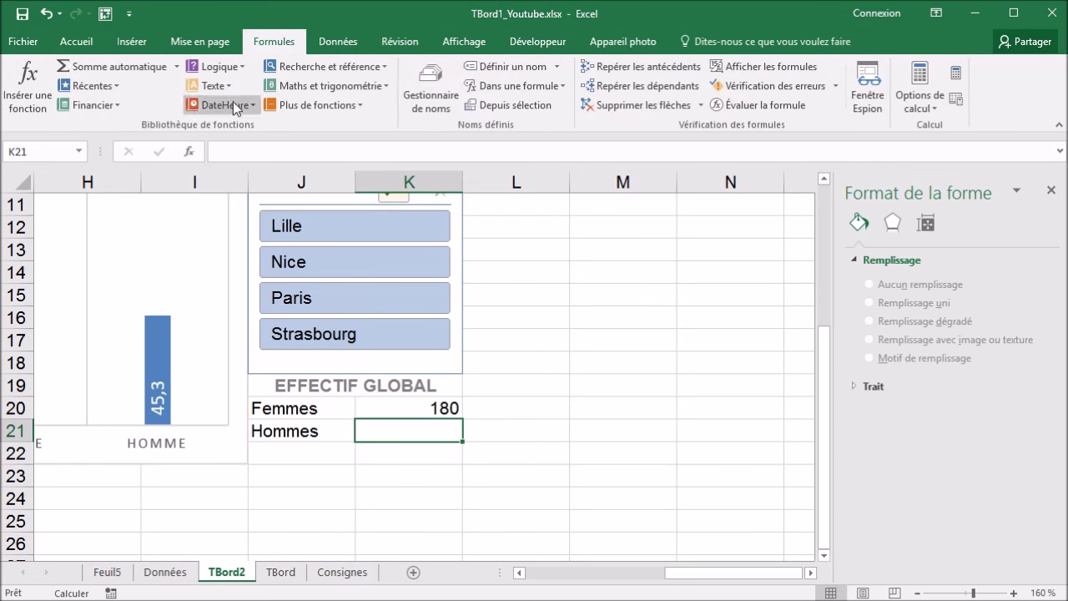
{"action": "left_click", "coordinate": [235, 66]}
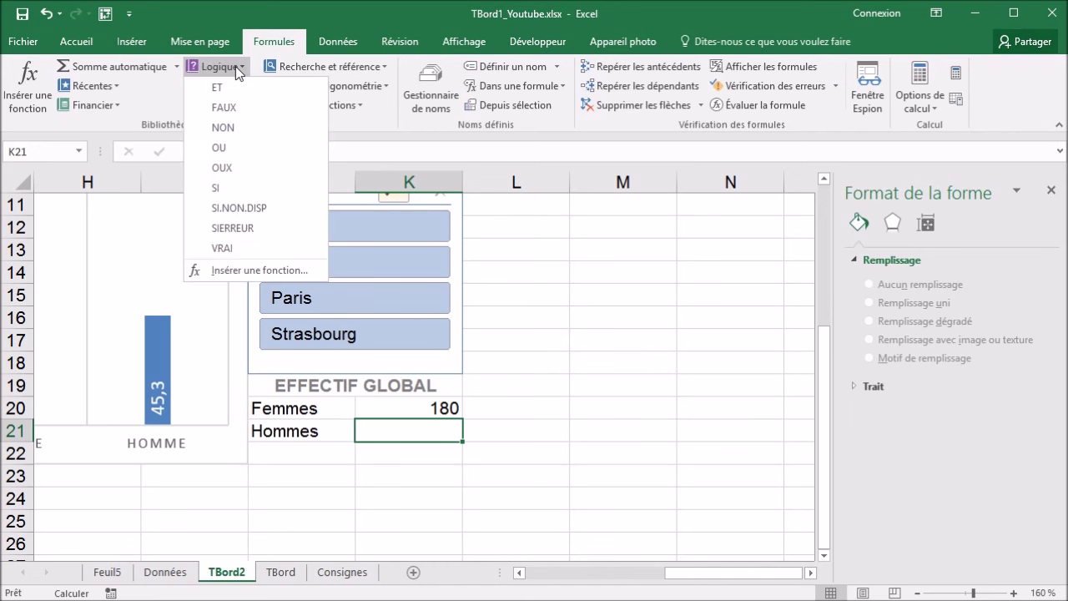
{"action": "left_click", "coordinate": [363, 69]}
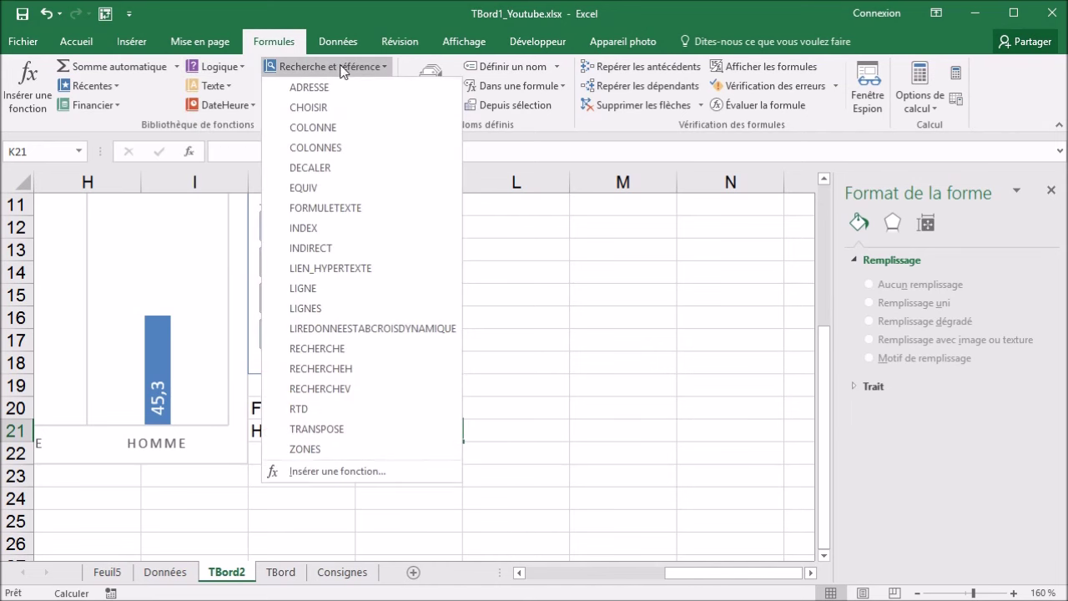
{"action": "left_click", "coordinate": [363, 68]}
{"action": "left_click", "coordinate": [333, 105]}
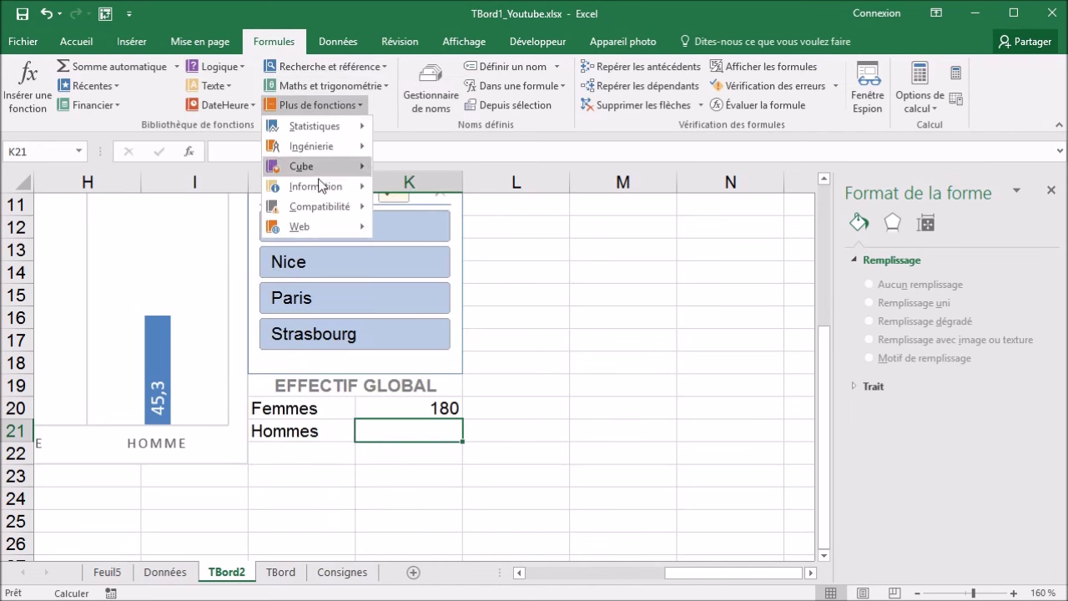
{"action": "mouse_move", "coordinate": [311, 127]}
{"action": "left_click", "coordinate": [318, 108]}
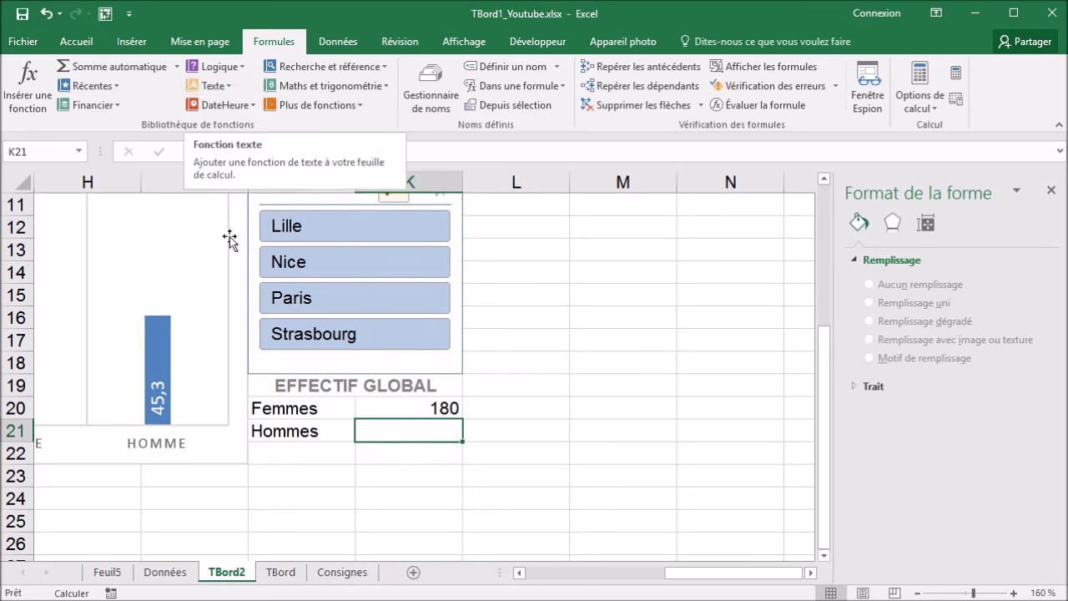
Insert the NB.SI function into K21 from the Tous category, opening its arguments window.
{"action": "left_click", "coordinate": [35, 82]}
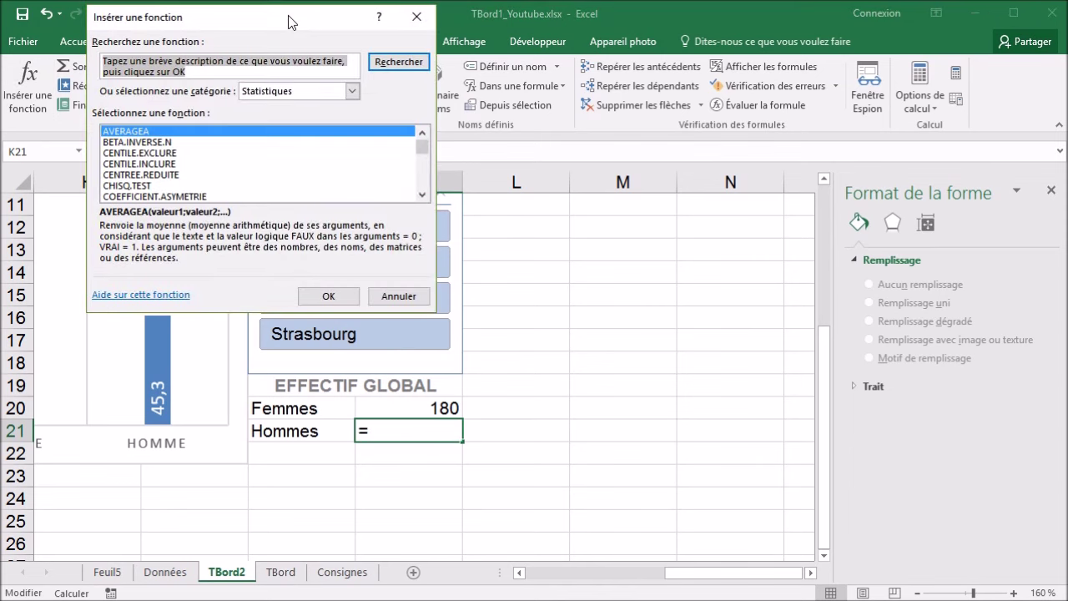
{"action": "left_click_drag", "start_coordinate": [292, 18], "coordinate": [440, 146]}
{"action": "left_click", "coordinate": [447, 218]}
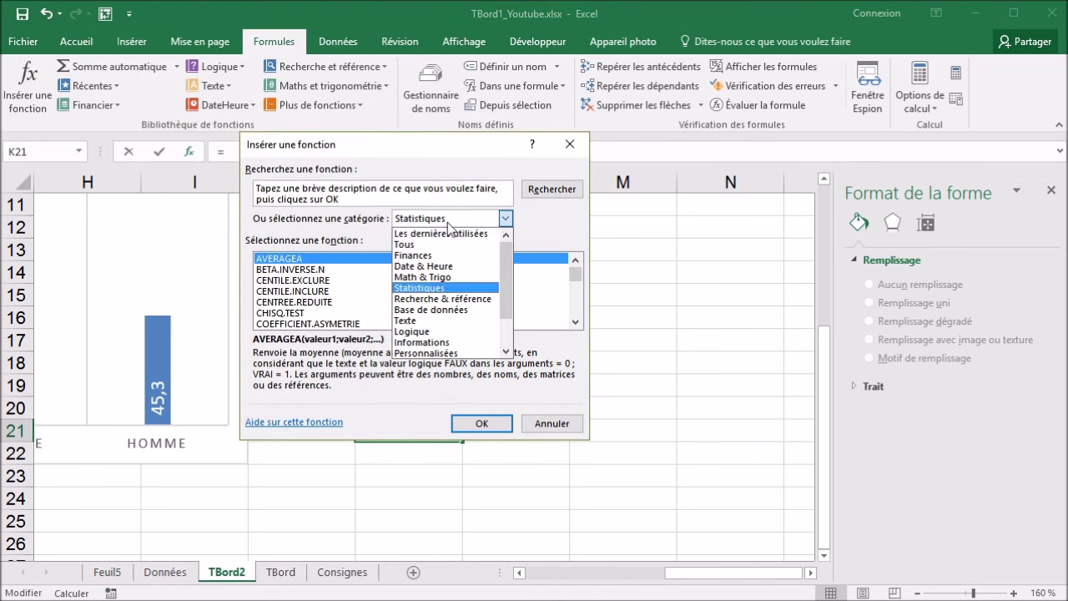
{"action": "left_click", "coordinate": [409, 248]}
{"action": "left_click", "coordinate": [301, 280]}
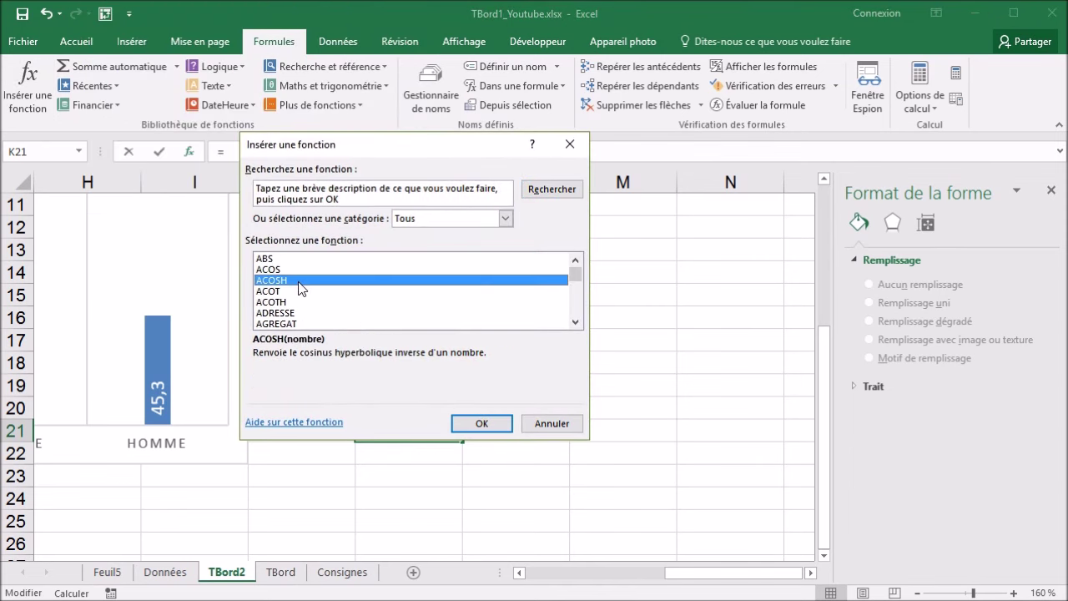
{"action": "key", "text": "n"}
{"action": "scroll", "coordinate": [332, 302], "scroll_direction": "down", "scroll_amount": 3}
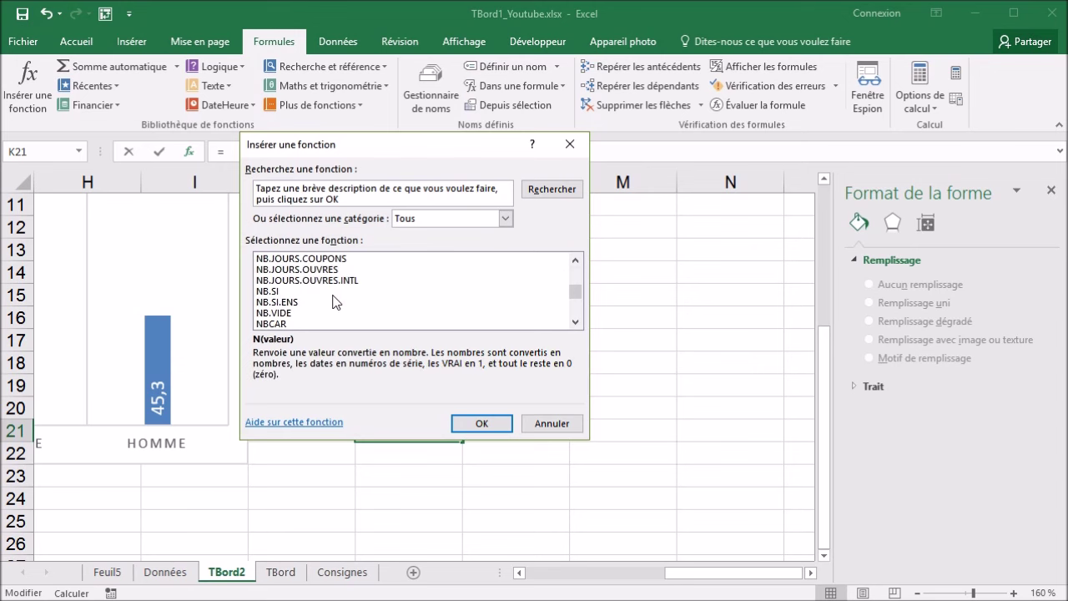
{"action": "left_click", "coordinate": [298, 292]}
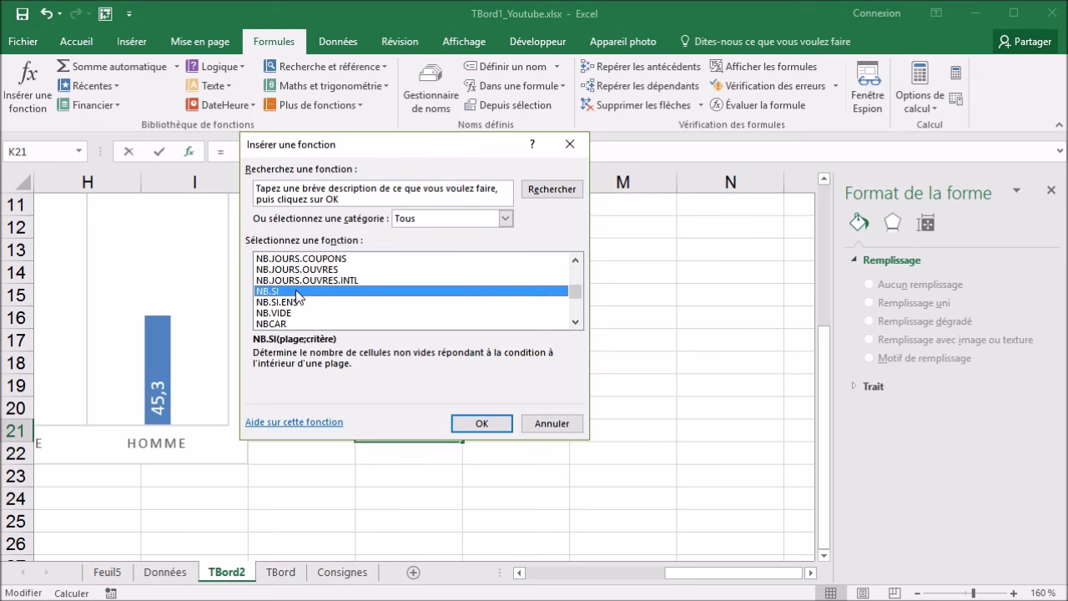
{"action": "left_click", "coordinate": [481, 424]}
{"action": "left_click_drag", "start_coordinate": [339, 192], "coordinate": [485, 252]}
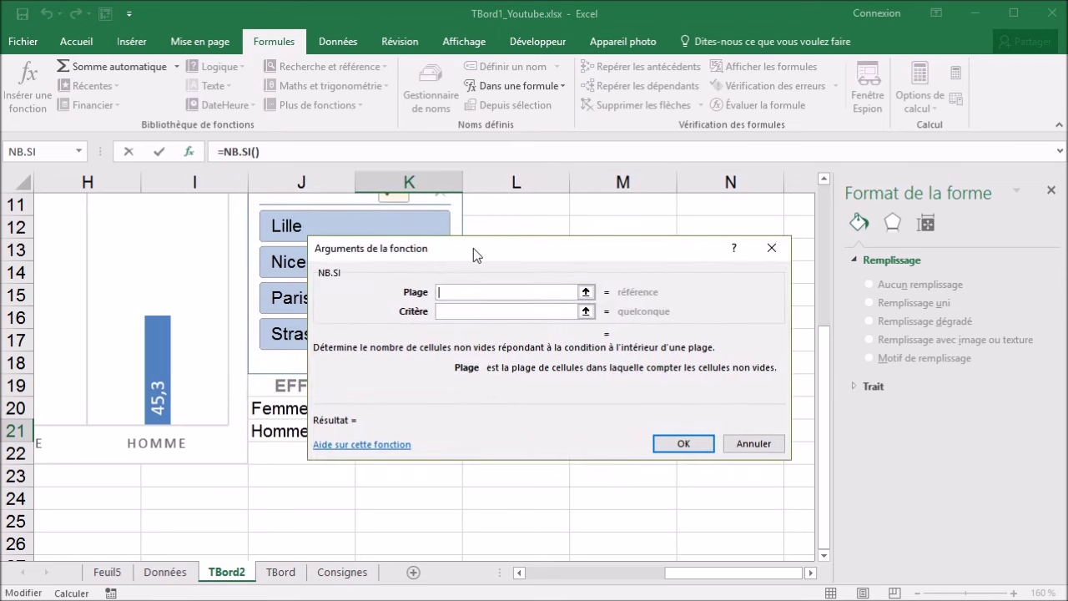
Set NB.SI Plage to Données!C2:C285 and Critère to "homme", so K21 shows 104.
{"action": "left_click", "coordinate": [459, 310]}
{"action": "left_click", "coordinate": [467, 291]}
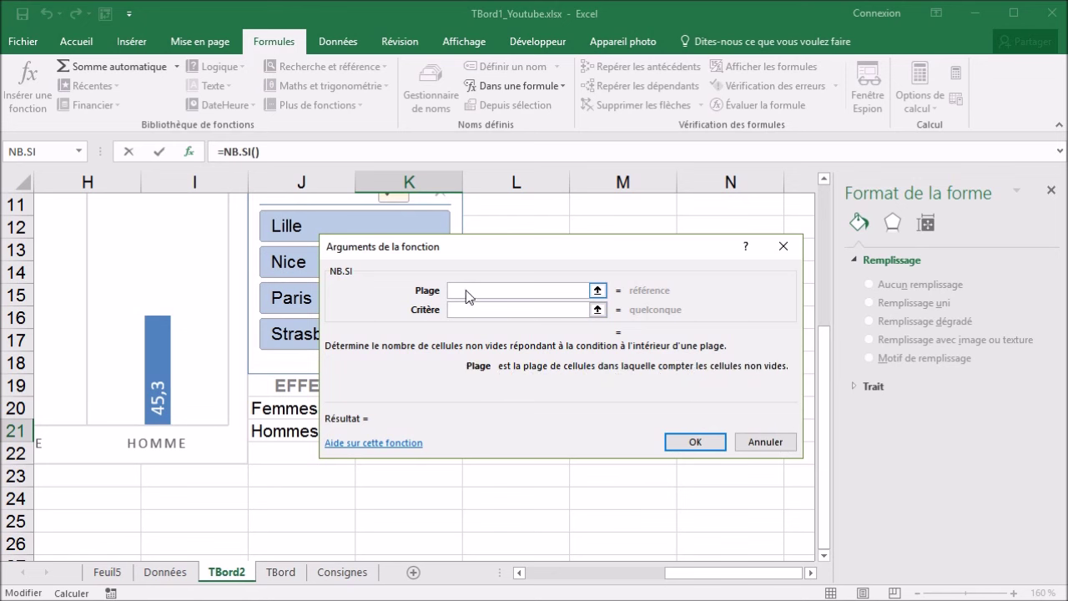
{"action": "left_click", "coordinate": [166, 572]}
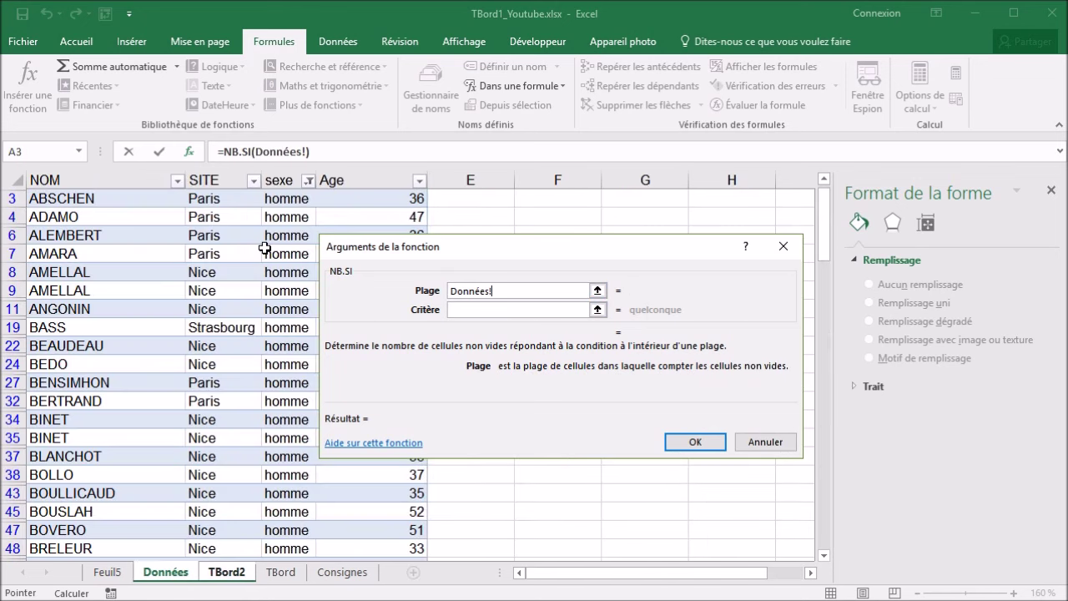
{"action": "left_click", "coordinate": [287, 180]}
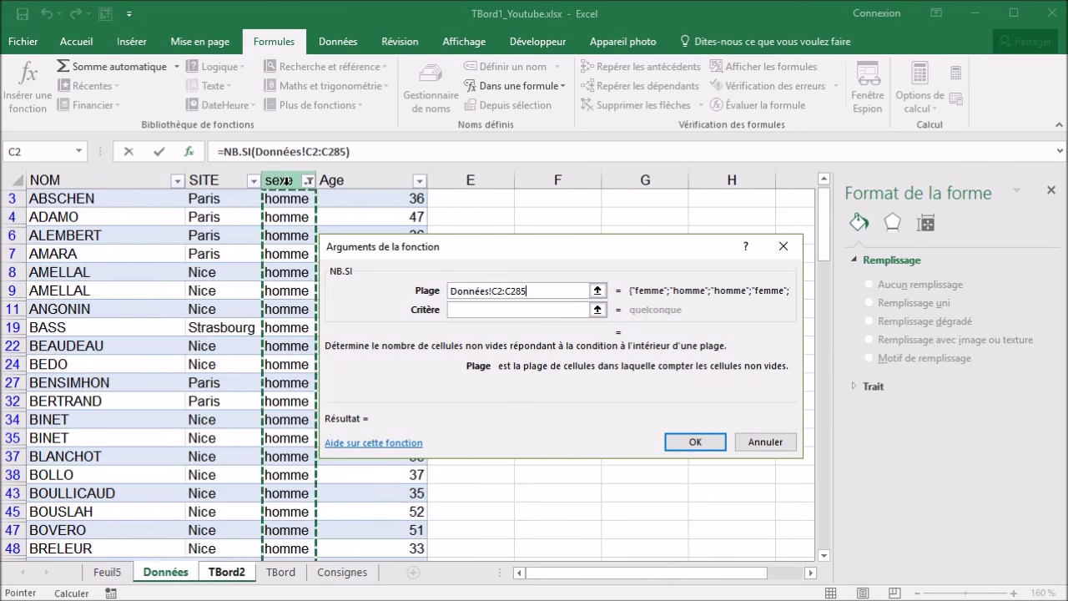
{"action": "left_click", "coordinate": [472, 309]}
{"action": "left_click", "coordinate": [548, 297]}
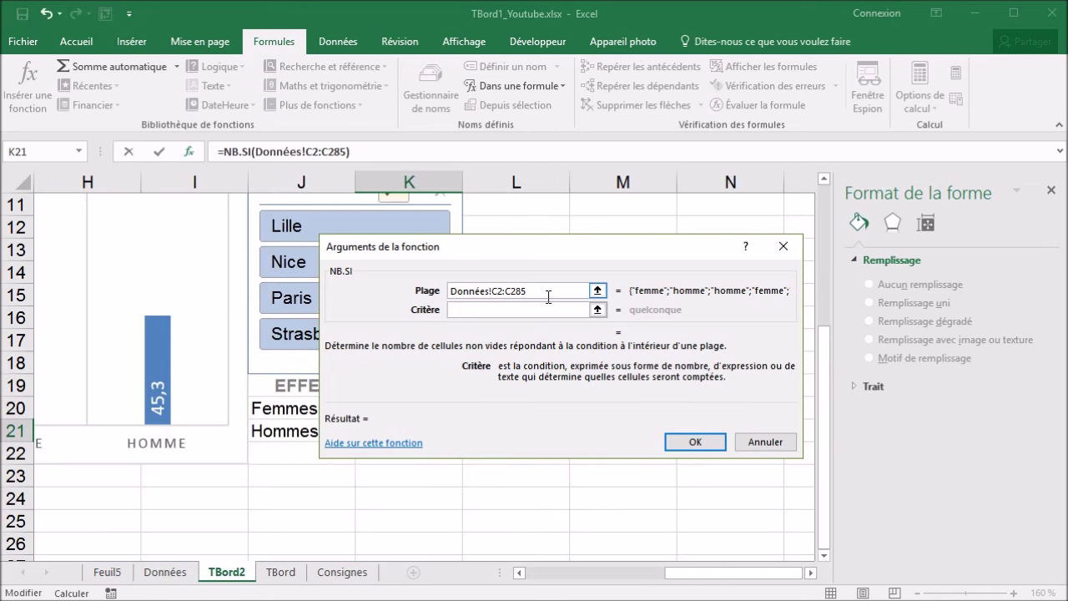
{"action": "type", "text": "homme"}
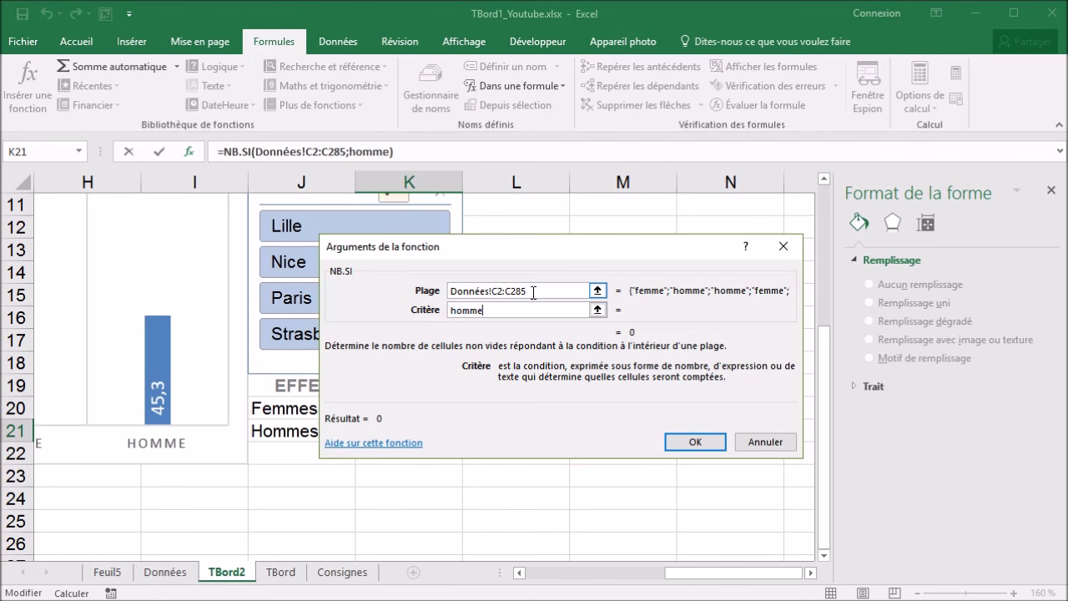
{"action": "left_click", "coordinate": [535, 291]}
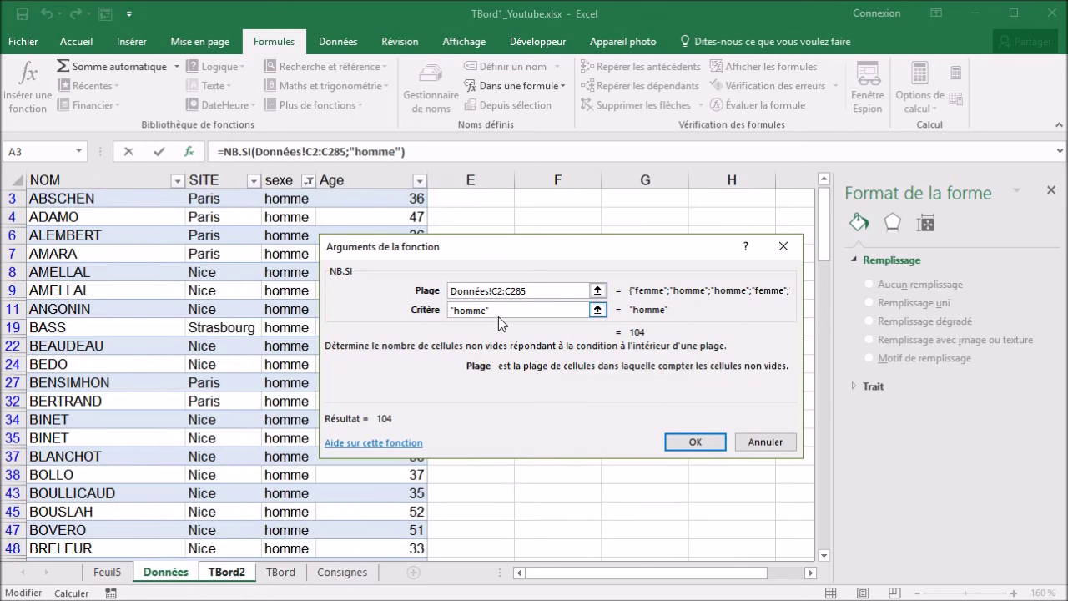
{"action": "left_click", "coordinate": [706, 446]}
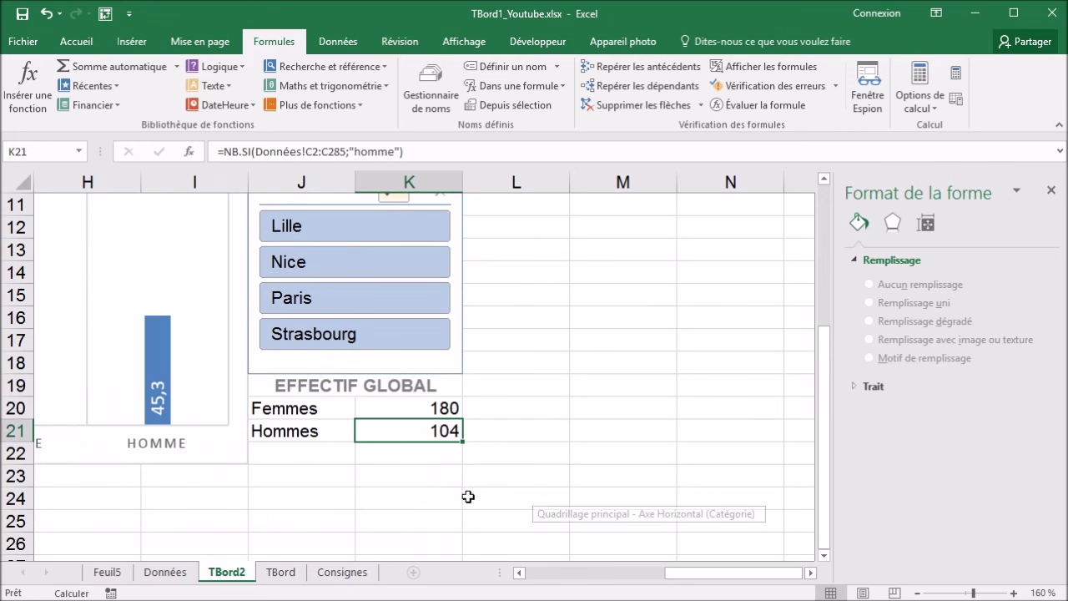
Scroll to view the whole TBord2 dashboard with totals 180 and 104, then select F24.
{"action": "left_click_drag", "start_coordinate": [687, 572], "coordinate": [534, 572]}
{"action": "scroll", "coordinate": [493, 376], "scroll_direction": "down", "scroll_amount": 4}
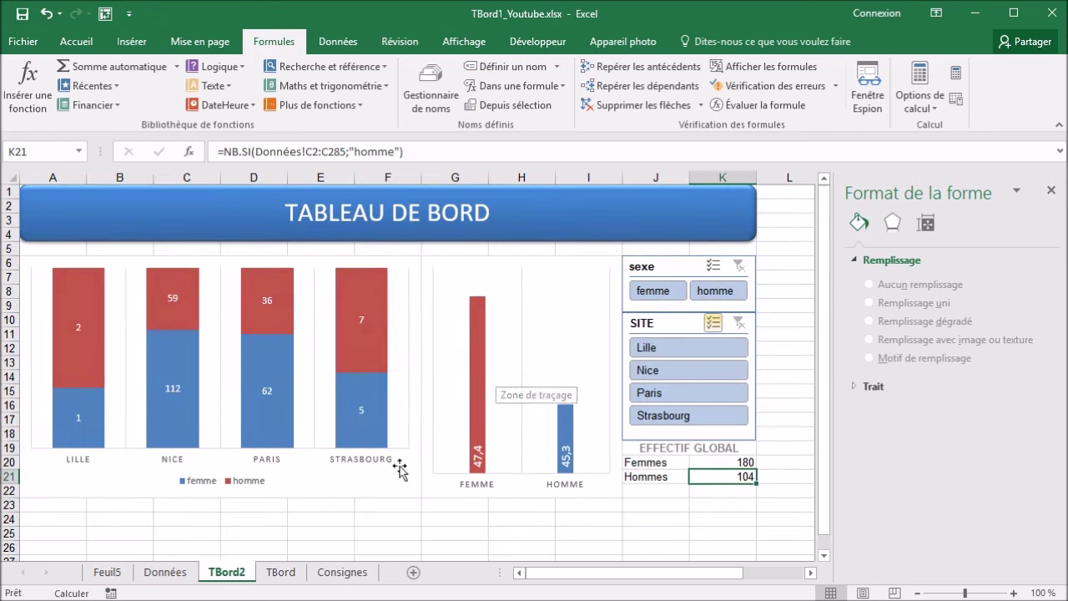
{"action": "left_click", "coordinate": [412, 518]}
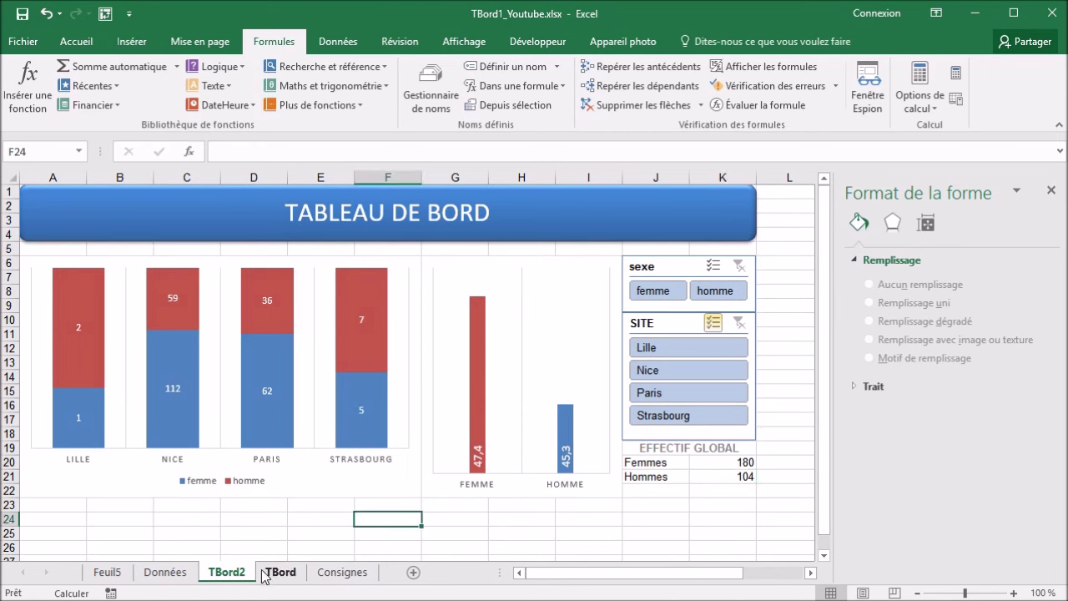